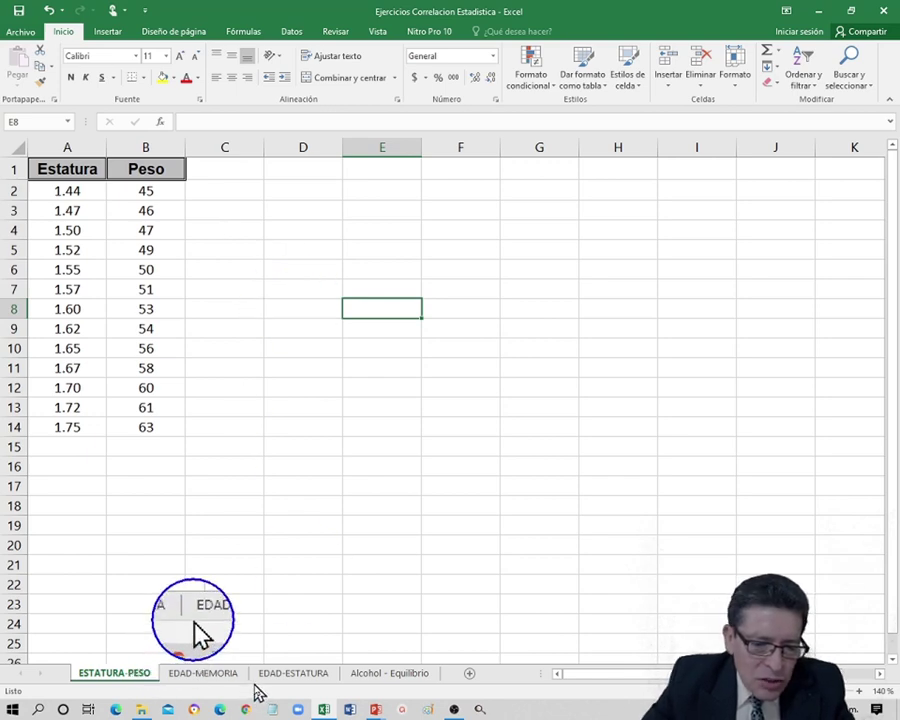
Review the data on the EDAD-MEMORIA and EDAD-ESTATURA sheets, and return to the ESTATURA-PESO sheet.
{"action": "left_click", "coordinate": [200, 676]}
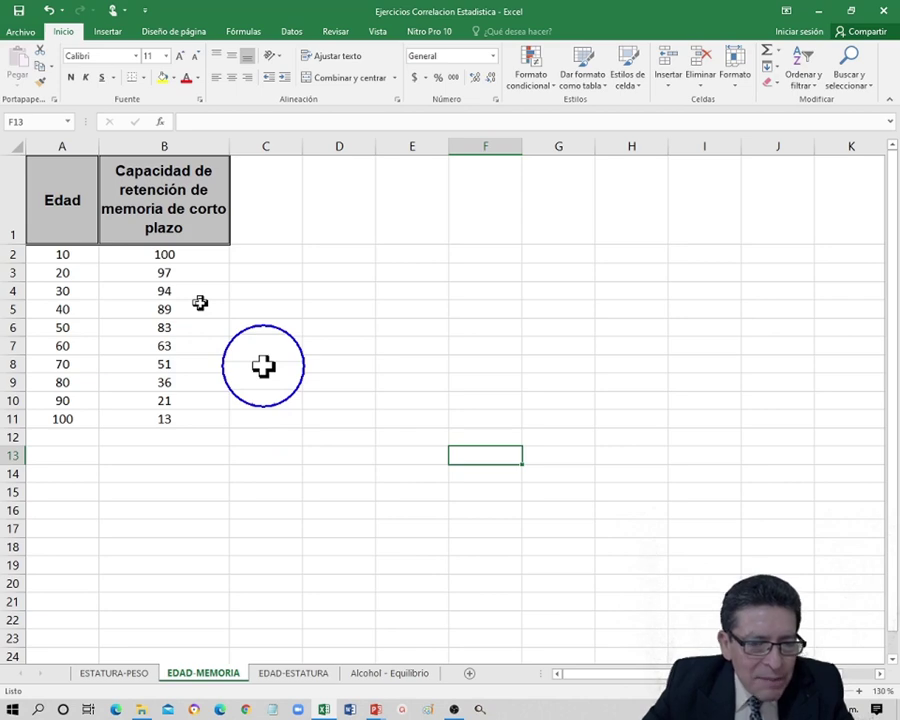
{"action": "left_click", "coordinate": [285, 674]}
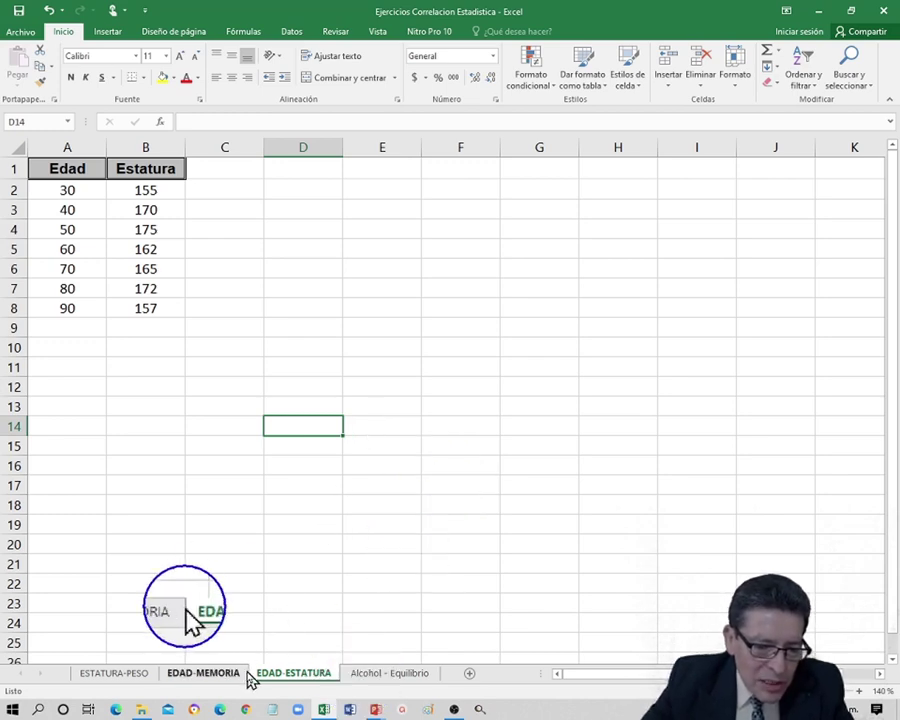
{"action": "left_click", "coordinate": [215, 673]}
{"action": "left_click", "coordinate": [132, 677]}
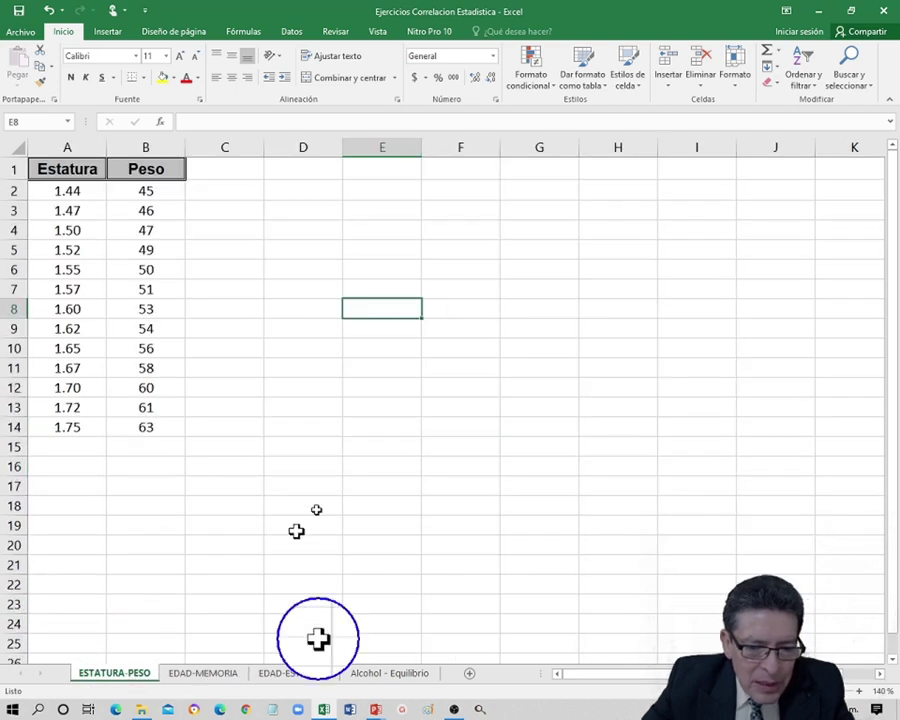
Switch to the PowerPoint slide show, advance to the scatter diagram definition slide, and return to the Excel workbook.
{"action": "mouse_move", "coordinate": [376, 709]}
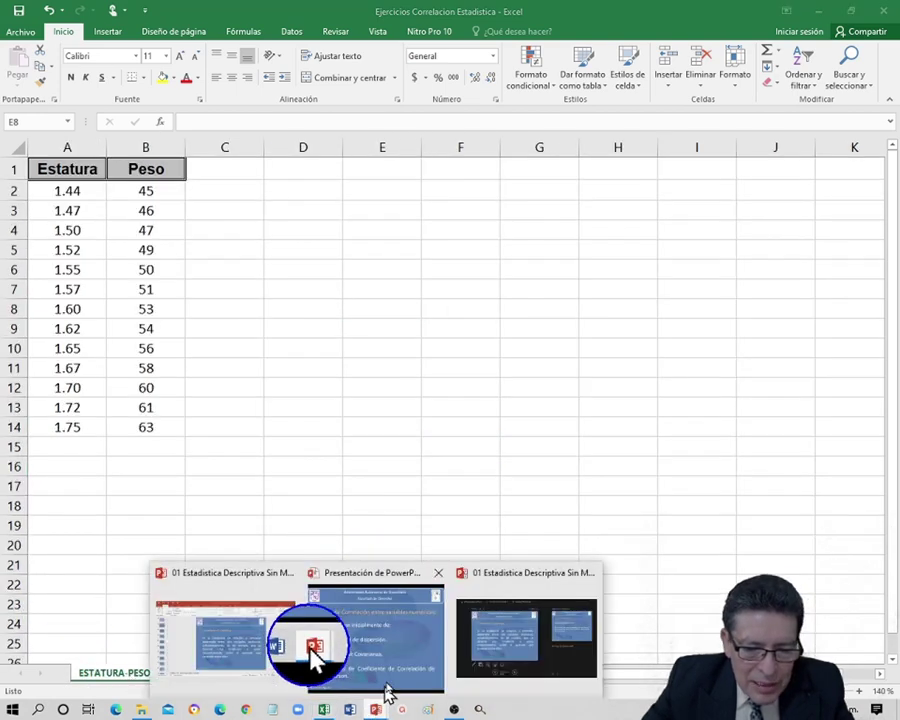
{"action": "left_click", "coordinate": [412, 653]}
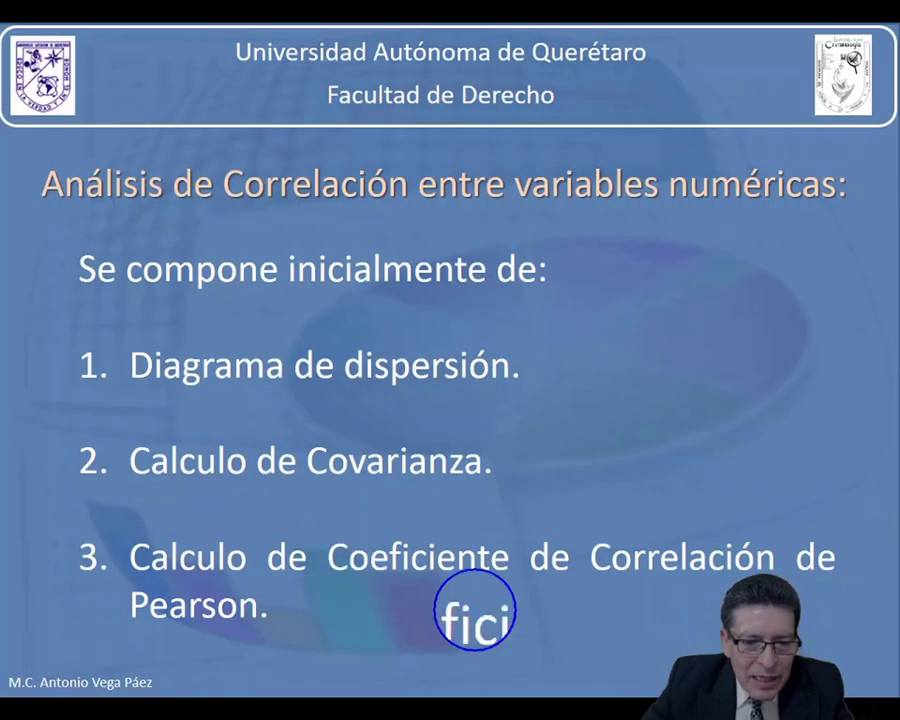
{"action": "left_click", "coordinate": [702, 424]}
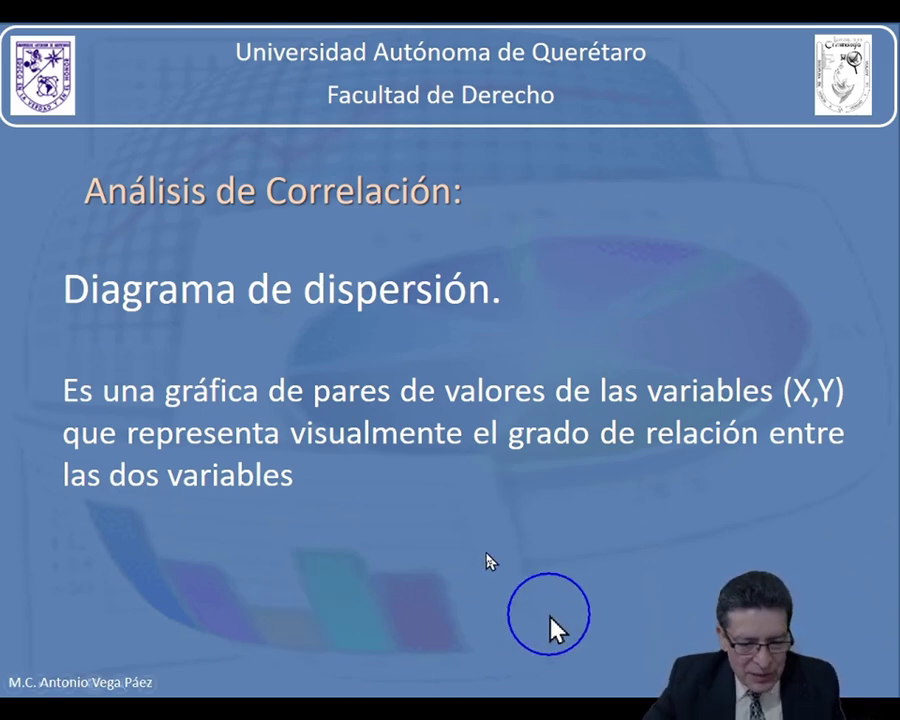
{"action": "key", "text": "super"}
{"action": "left_click", "coordinate": [326, 710]}
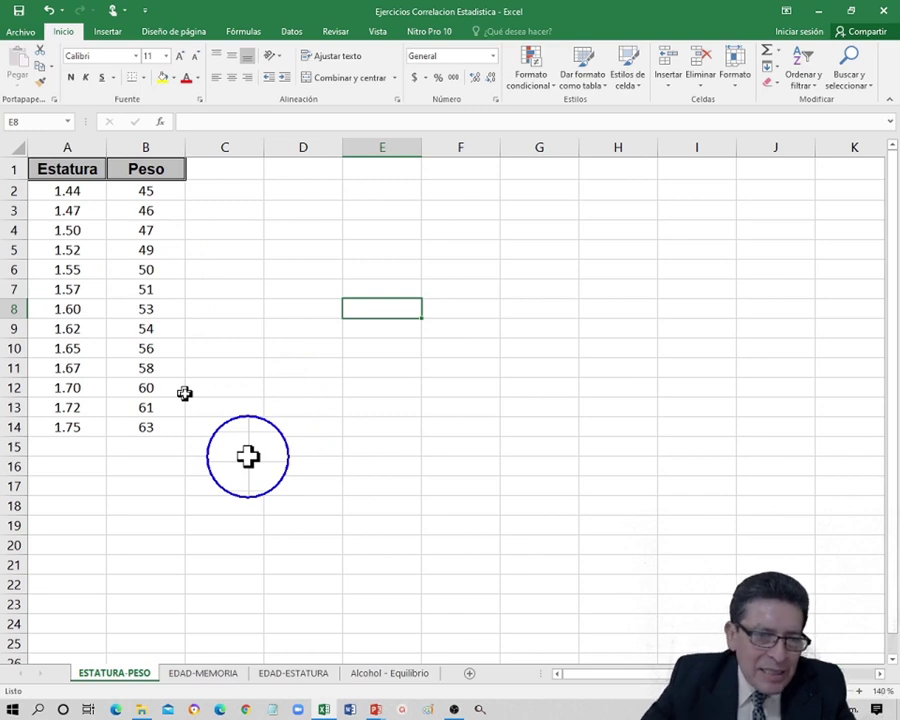
Examine the Estatura and Peso value pairs in the first data rows.
{"action": "left_click_drag", "start_coordinate": [66, 190], "coordinate": [110, 192]}
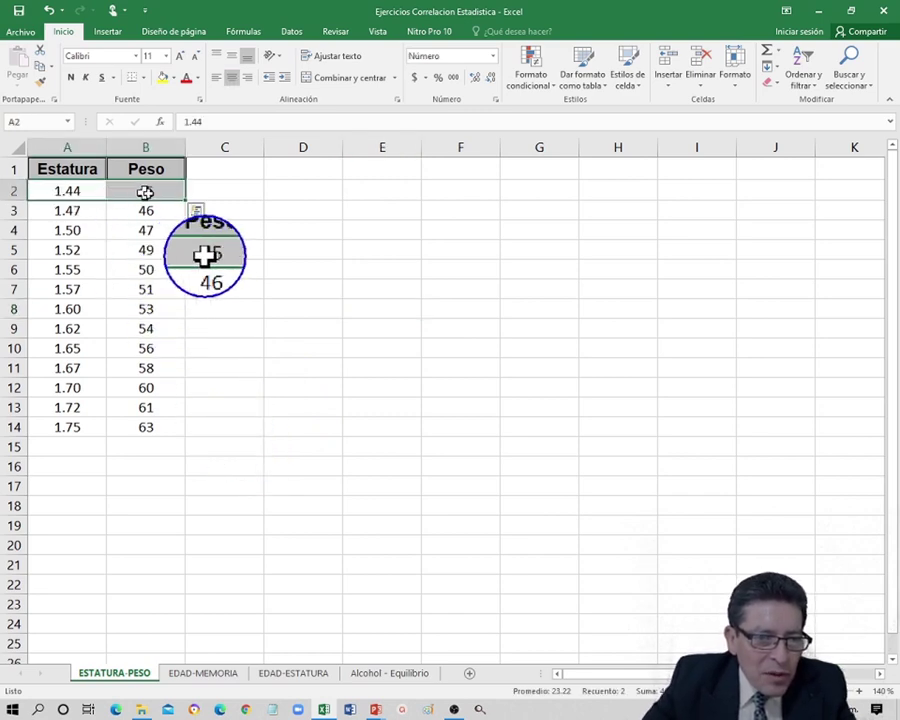
{"action": "left_click", "coordinate": [68, 209]}
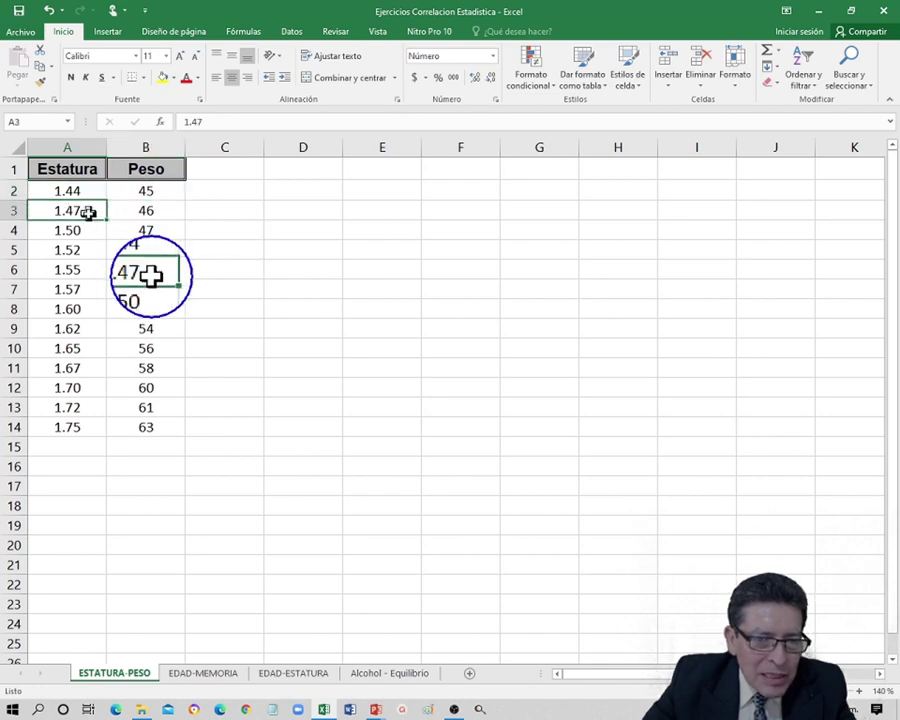
{"action": "left_click_drag", "start_coordinate": [88, 210], "coordinate": [121, 211]}
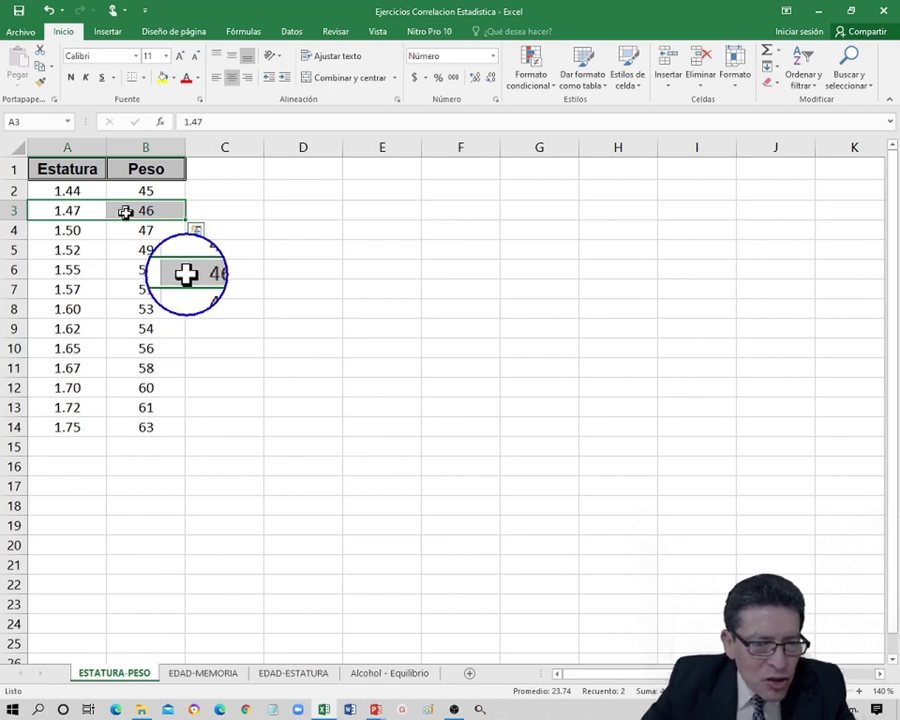
{"action": "left_click", "coordinate": [88, 283]}
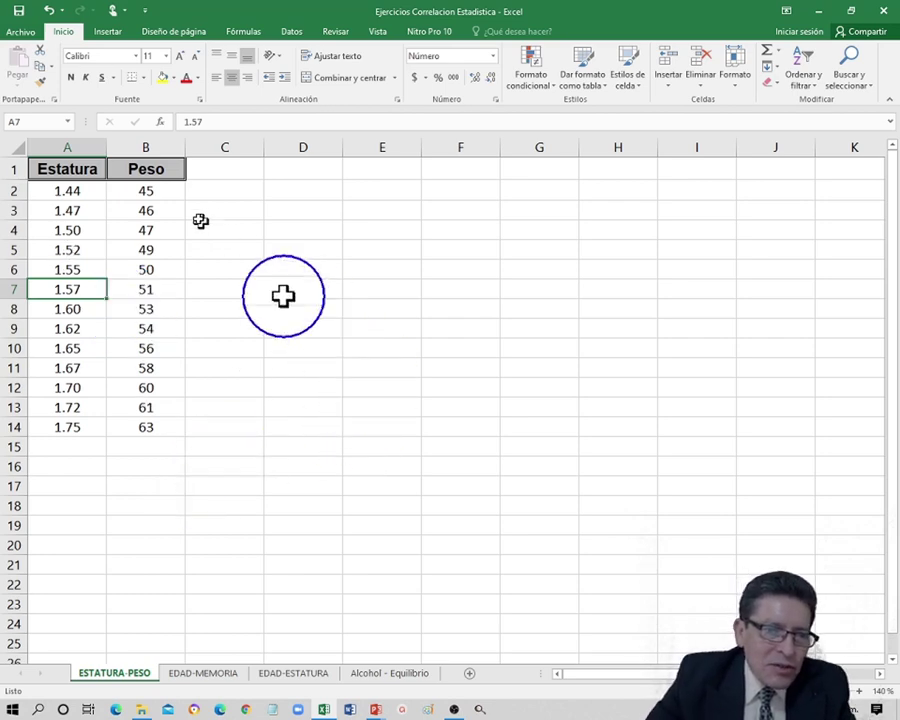
Insert a markers-only scatter chart from columns A and B, and move it up beside the data table.
{"action": "left_click_drag", "start_coordinate": [72, 145], "coordinate": [106, 145]}
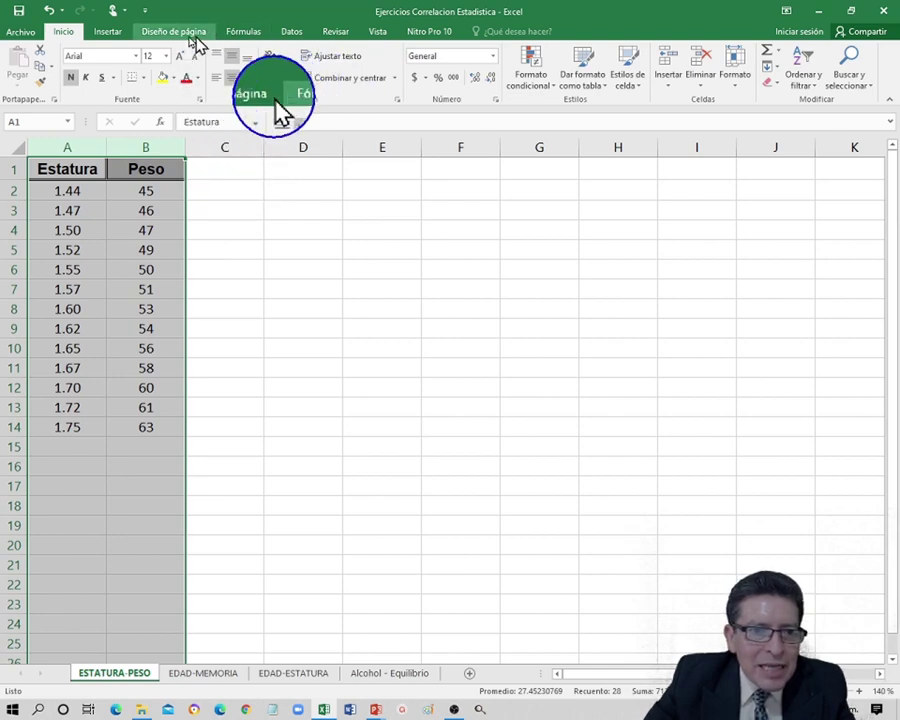
{"action": "left_click", "coordinate": [112, 34]}
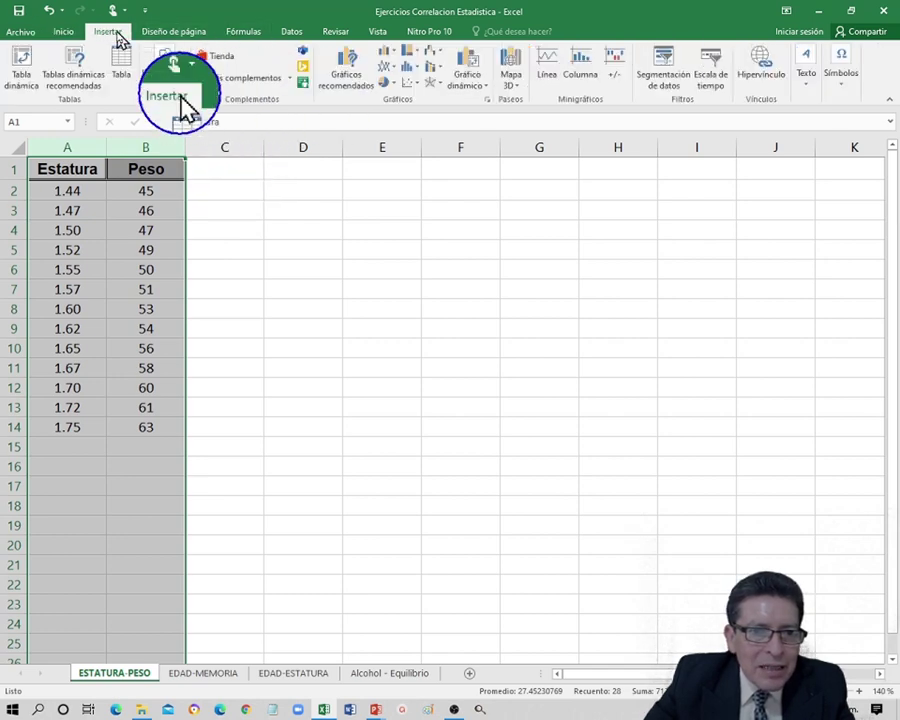
{"action": "left_click", "coordinate": [410, 86]}
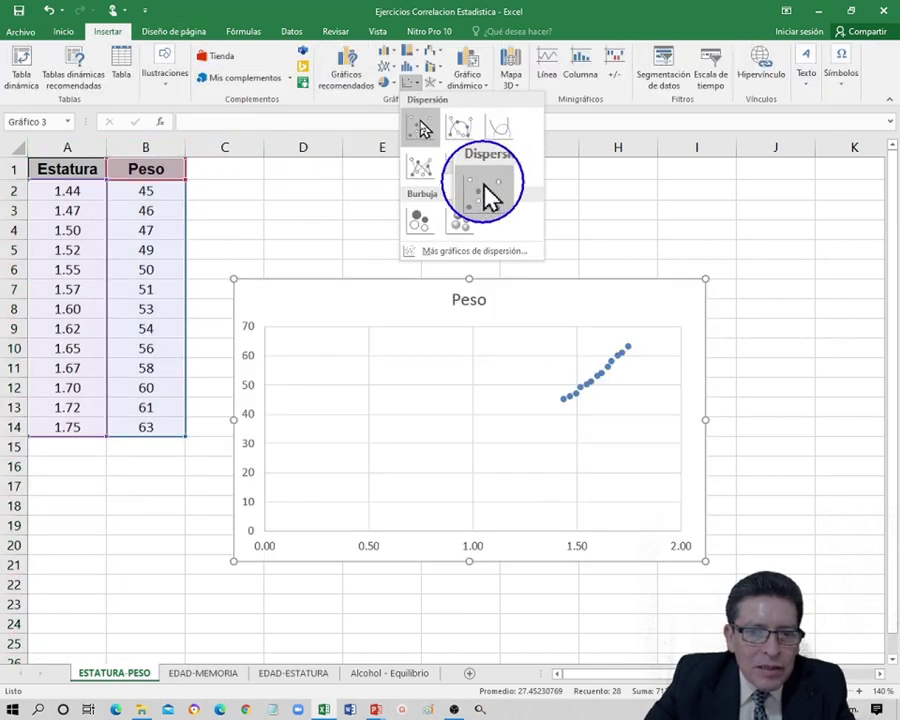
{"action": "left_click", "coordinate": [487, 195]}
{"action": "left_click_drag", "start_coordinate": [600, 350], "coordinate": [610, 260]}
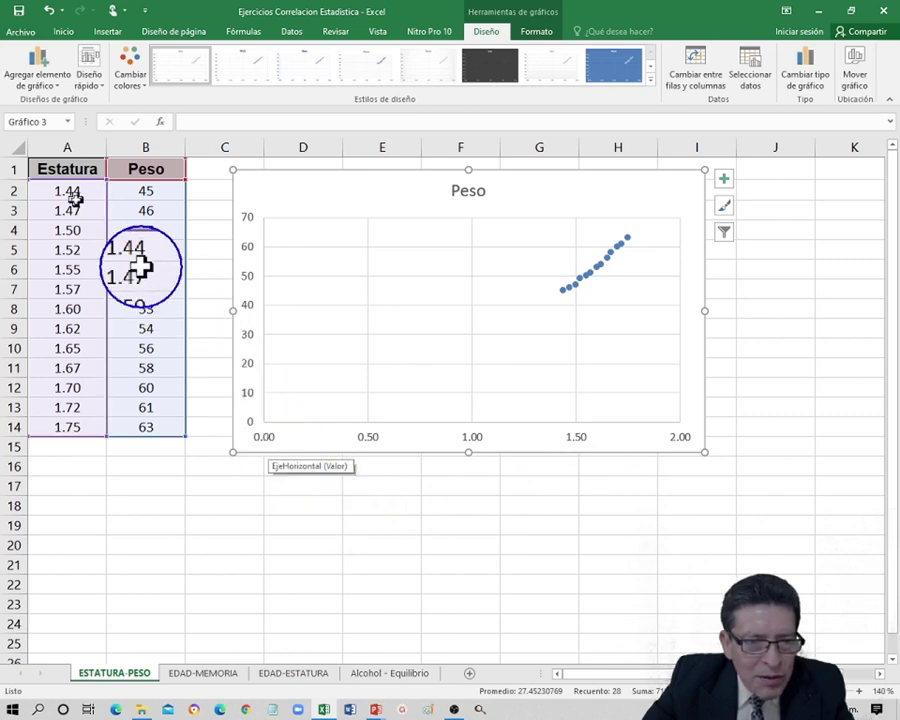
Set the minimum bound of the chart's horizontal axis to 1.4.
{"action": "right_click", "coordinate": [472, 448]}
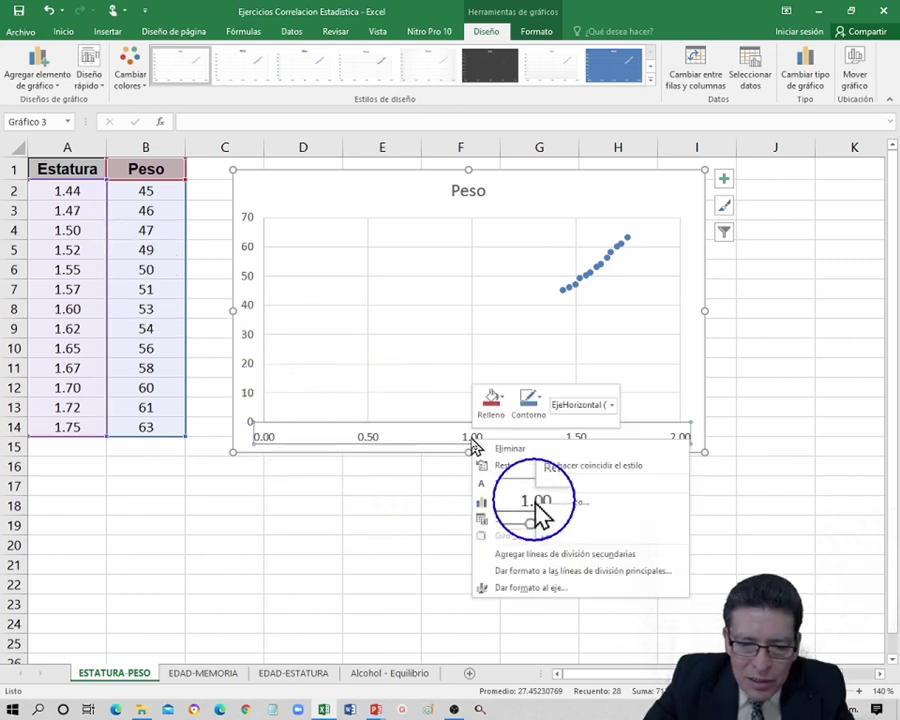
{"action": "left_click", "coordinate": [530, 588]}
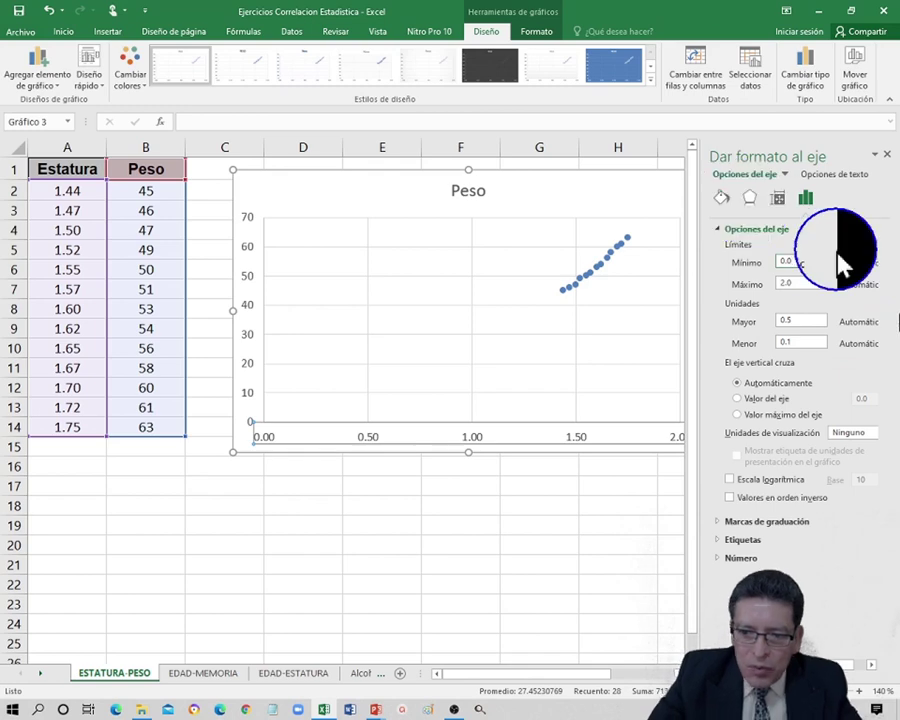
{"action": "key", "text": "BackSpace"}
{"action": "key", "text": "BackSpace"}
{"action": "key", "text": "BackSpace"}
{"action": "type", "text": "1.4"}
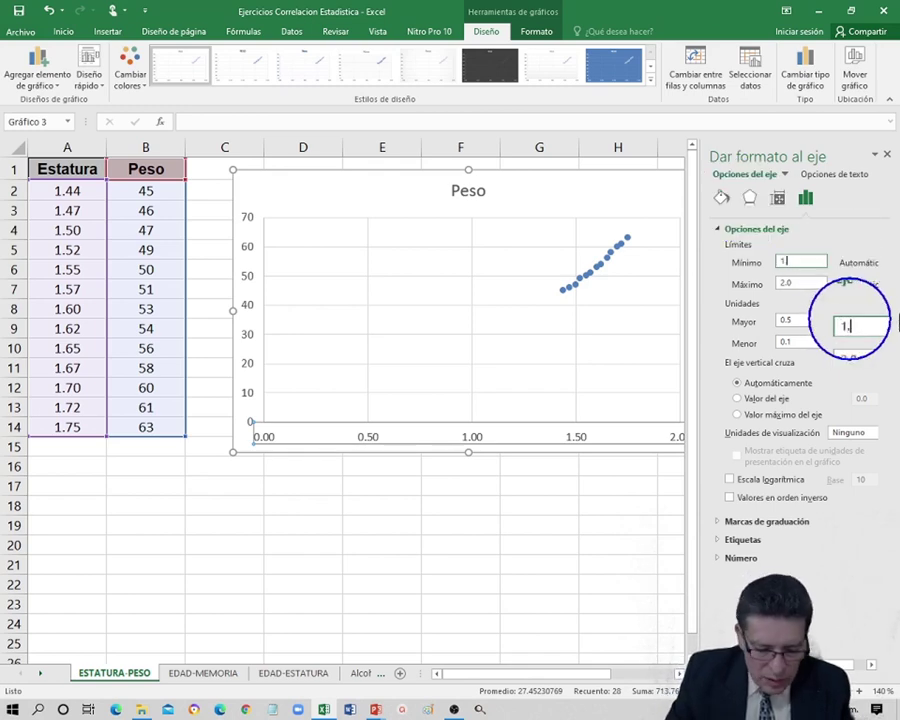
{"action": "key", "text": "Return"}
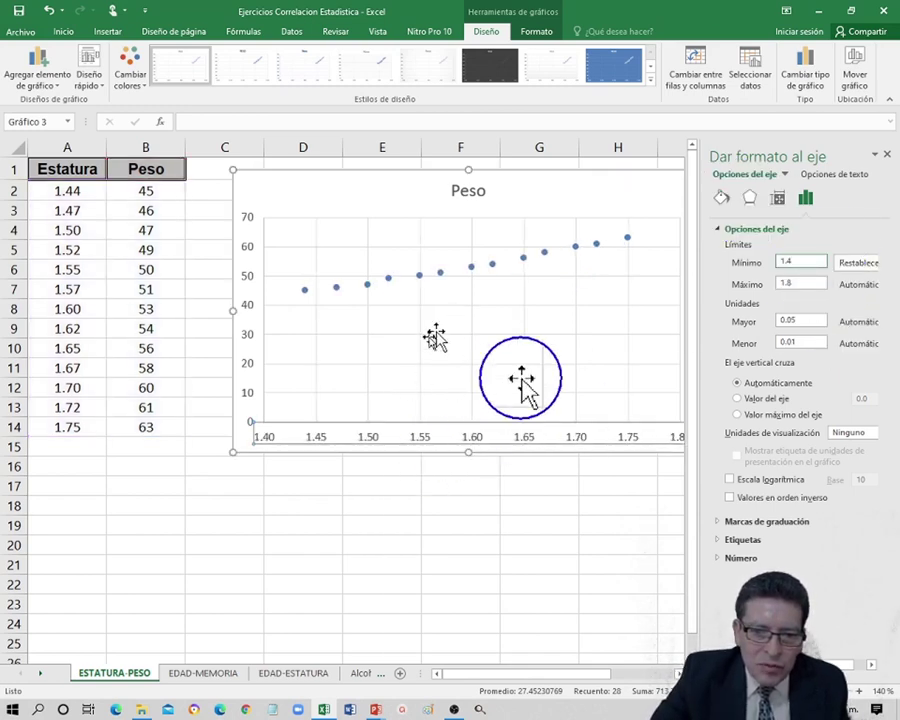
Set the minimum bound of the chart's vertical axis to 40 and close the axis formatting options.
{"action": "left_click", "coordinate": [252, 258]}
{"action": "right_click", "coordinate": [252, 258]}
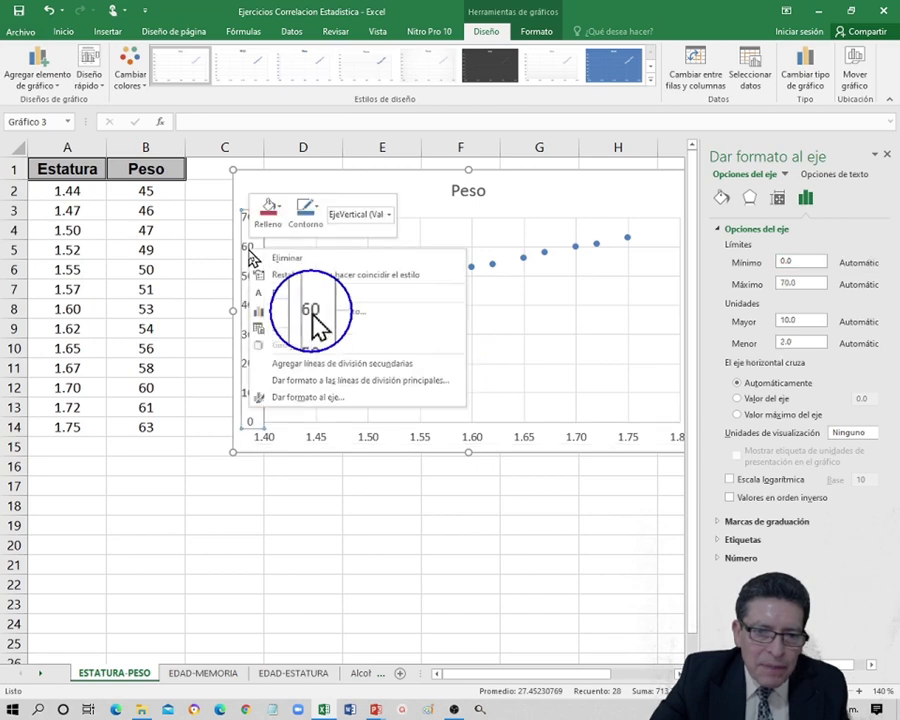
{"action": "left_click", "coordinate": [352, 398]}
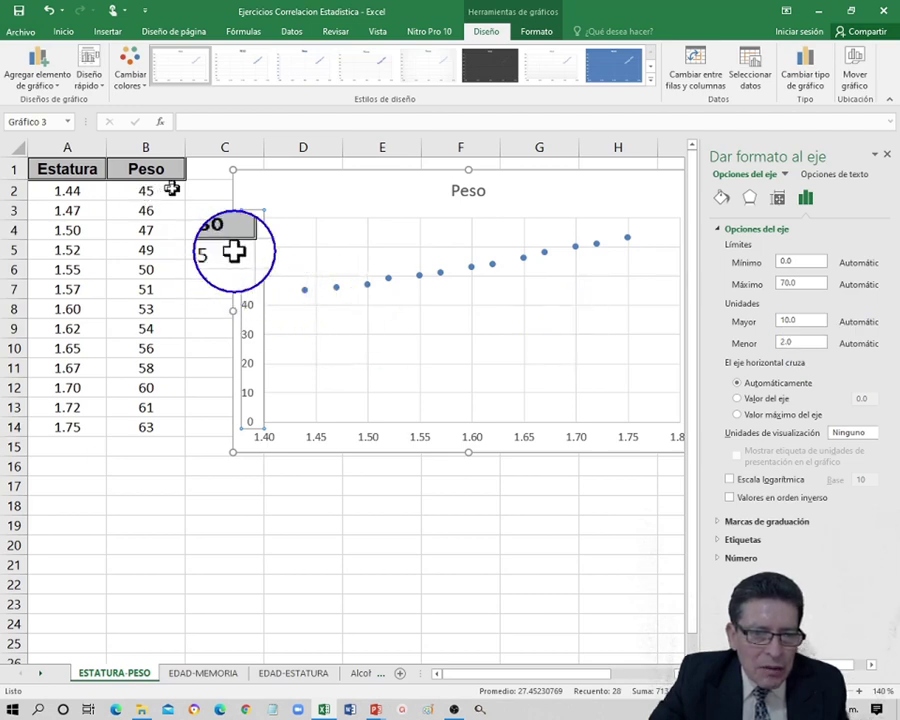
{"action": "left_click", "coordinate": [804, 262]}
{"action": "key", "text": "BackSpace"}
{"action": "key", "text": "BackSpace"}
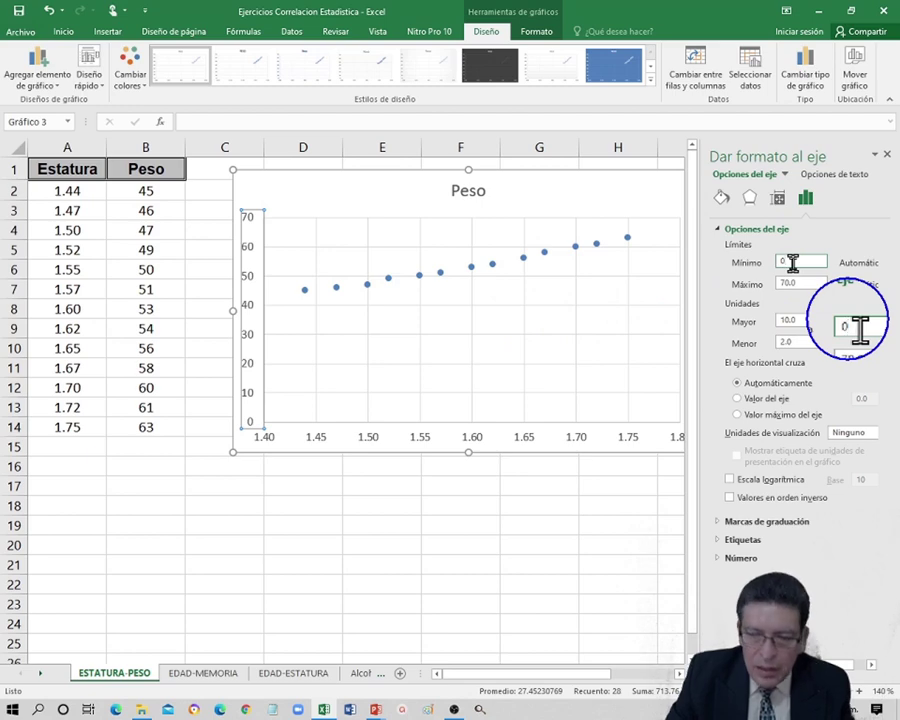
{"action": "type", "text": "4"}
{"action": "key", "text": "BackSpace"}
{"action": "key", "text": "BackSpace"}
{"action": "type", "text": "40"}
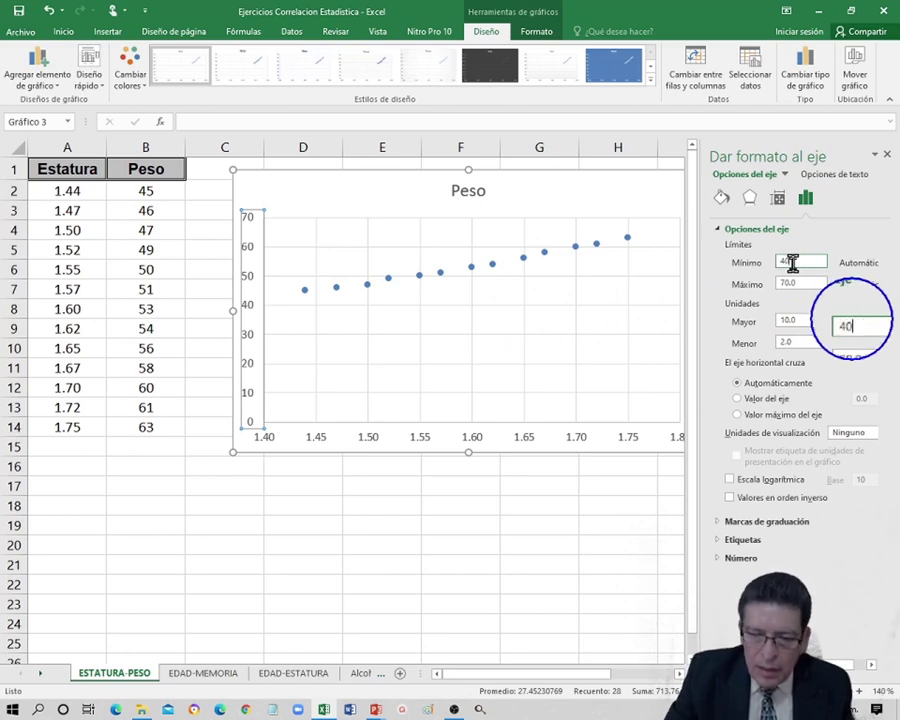
{"action": "key", "text": "Return"}
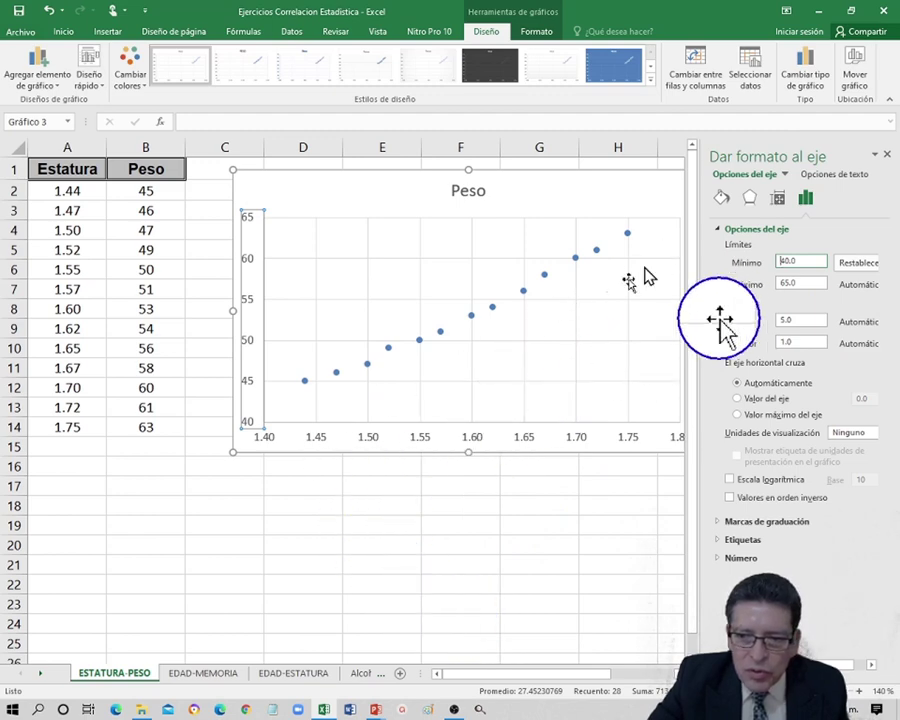
{"action": "left_click", "coordinate": [887, 159]}
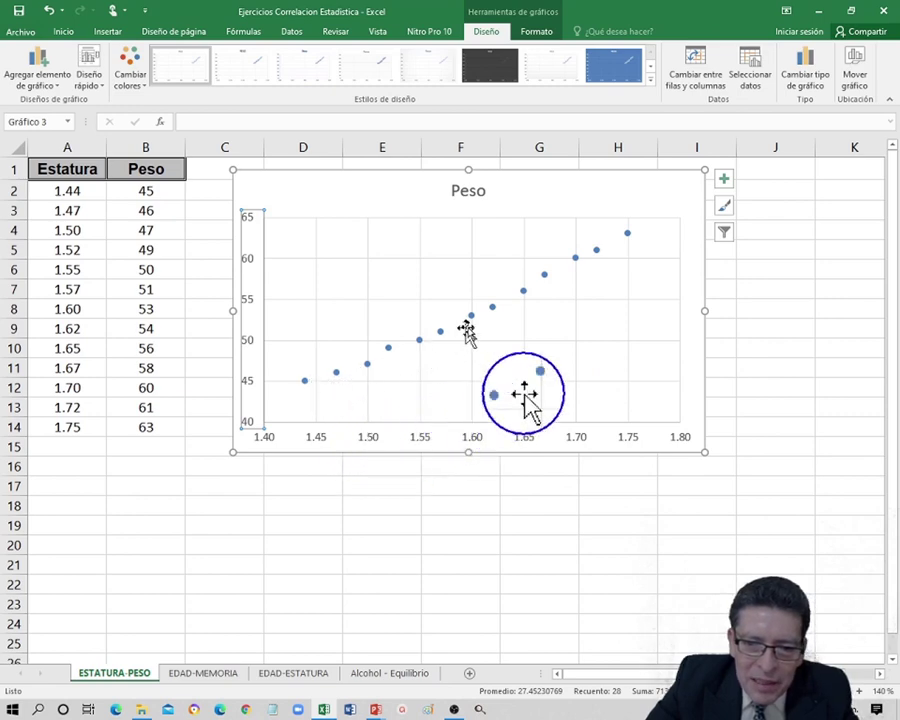
Add a linear trendline with its equation displayed to the Peso series, and move the chart across to columns E through K.
{"action": "left_click_drag", "start_coordinate": [258, 416], "coordinate": [318, 485]}
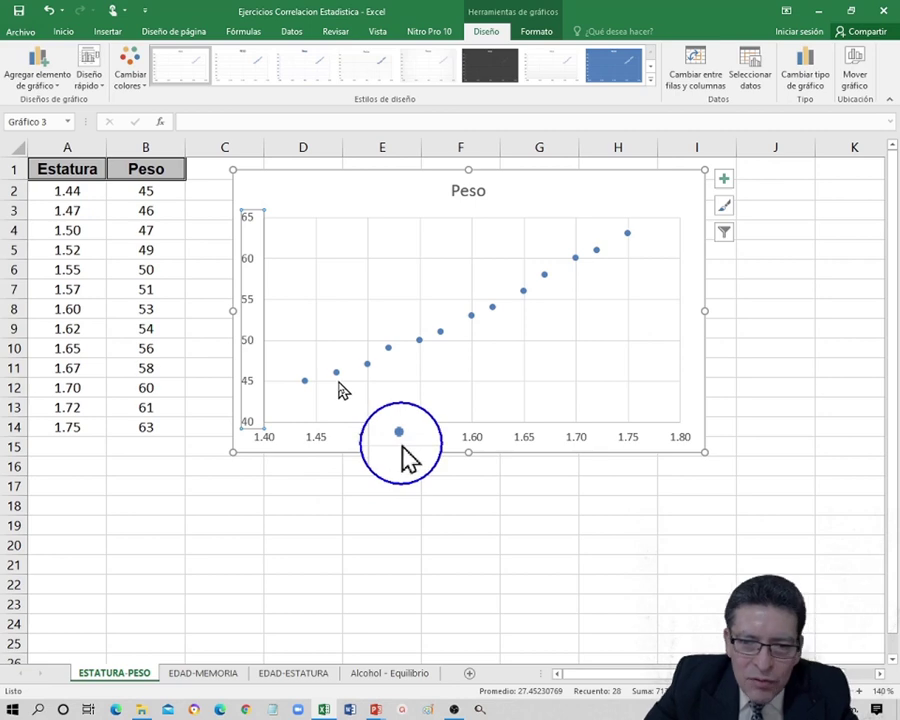
{"action": "left_click", "coordinate": [440, 331]}
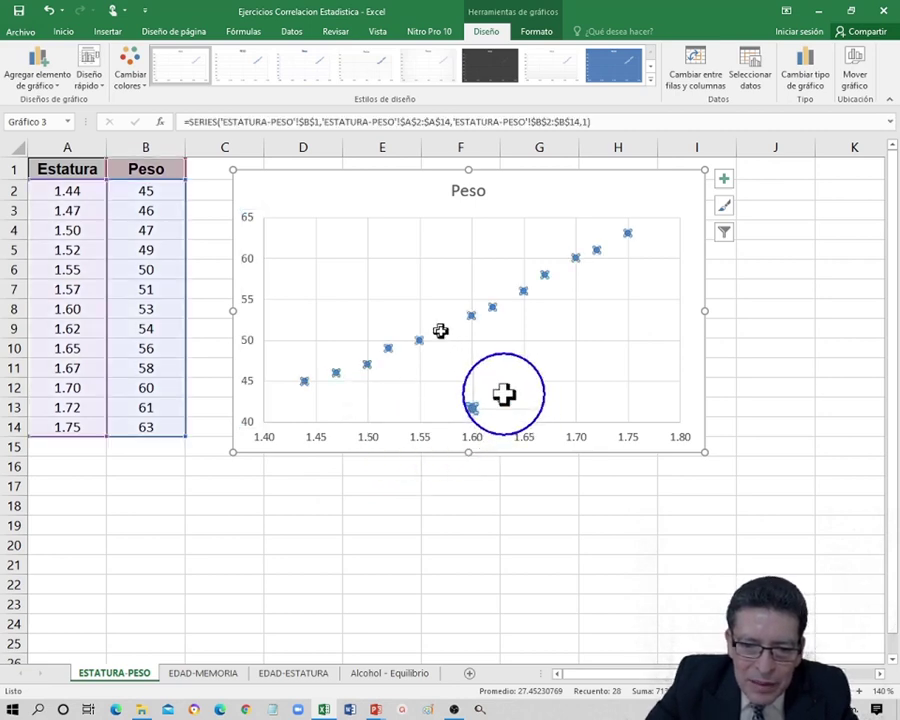
{"action": "right_click", "coordinate": [440, 331]}
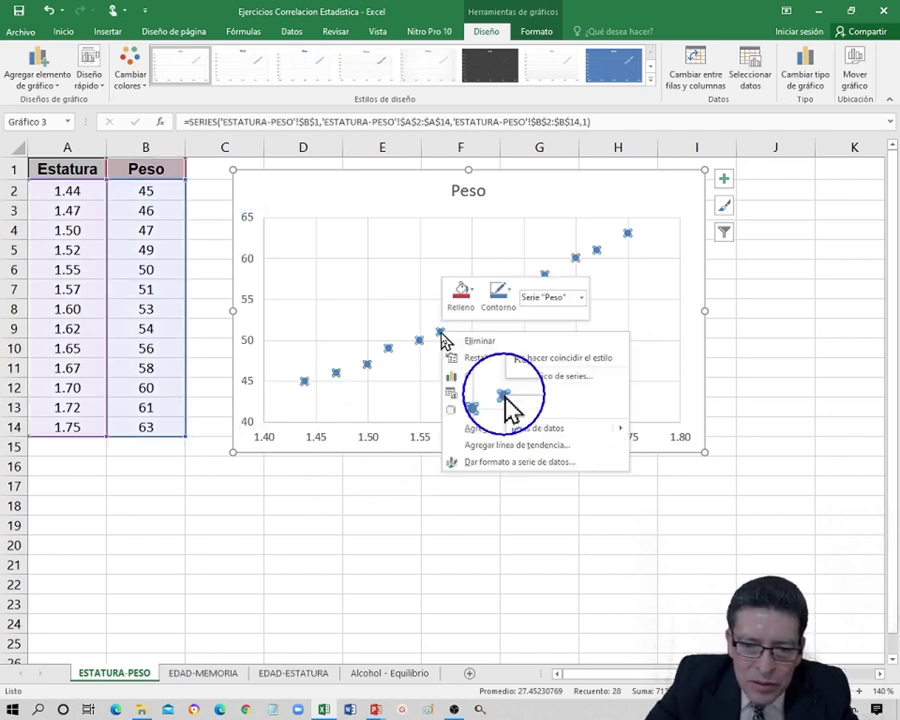
{"action": "left_click", "coordinate": [494, 449]}
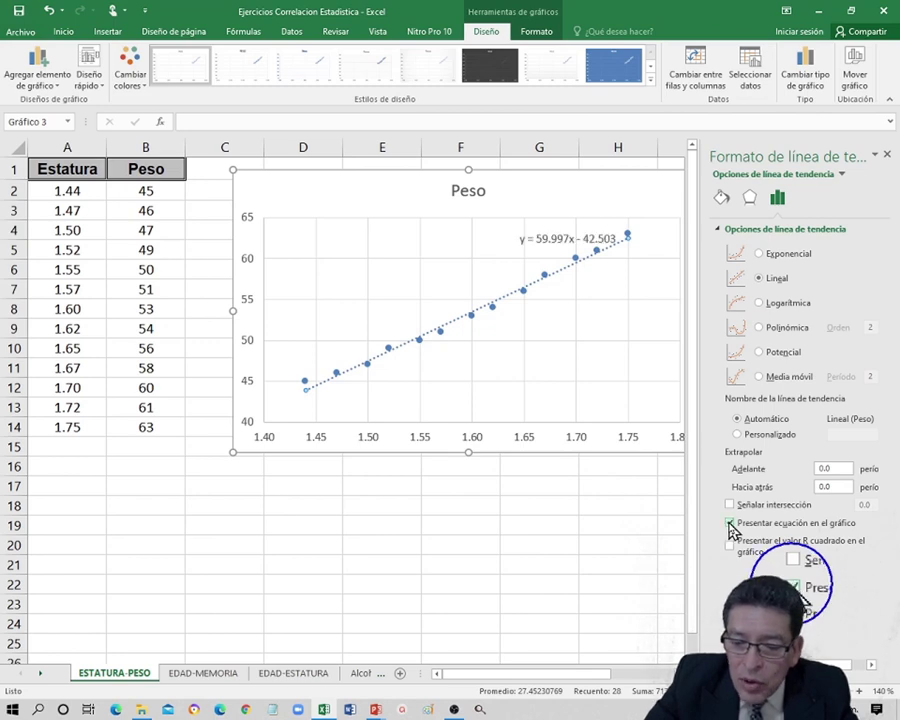
{"action": "left_click", "coordinate": [887, 158]}
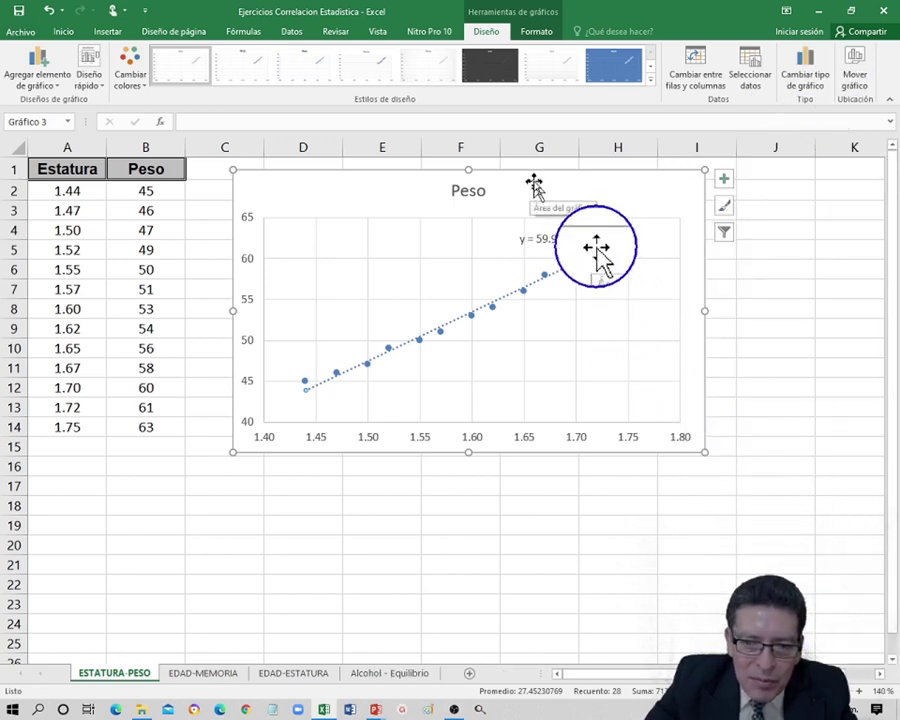
{"action": "left_click_drag", "start_coordinate": [534, 180], "coordinate": [650, 190]}
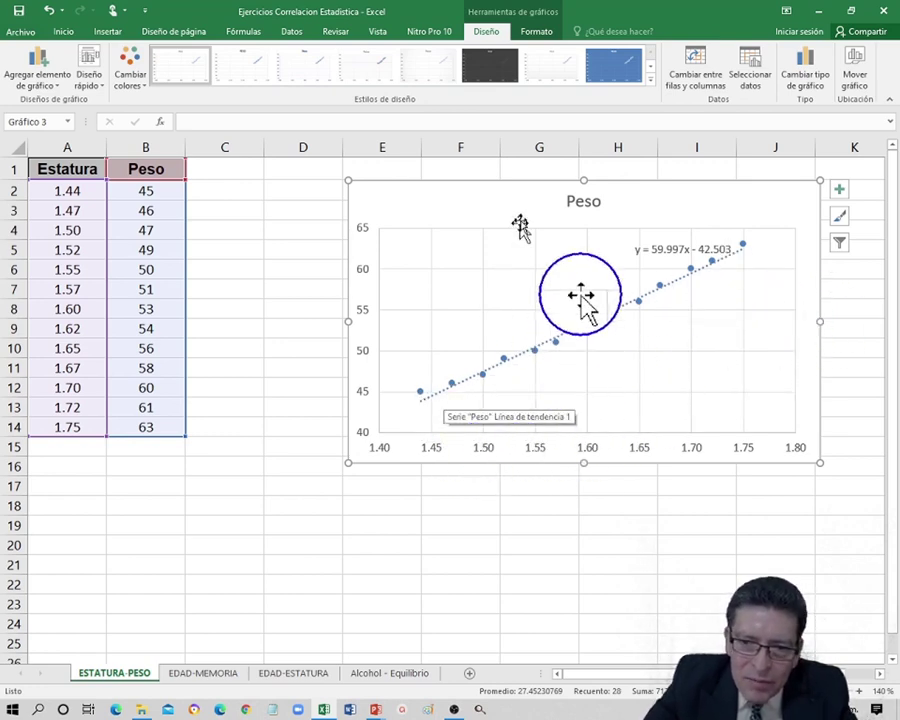
{"action": "left_click_drag", "start_coordinate": [584, 262], "coordinate": [642, 252]}
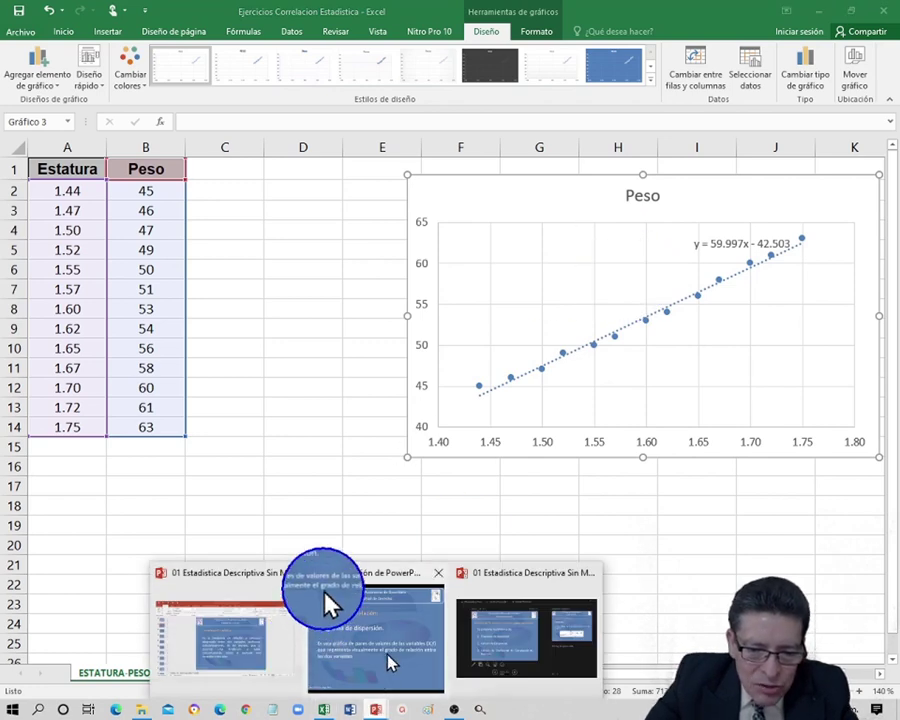
Switch to the PowerPoint slide show, advance to the covariance formula slide, and return to the Excel workbook.
{"action": "left_click", "coordinate": [386, 656]}
{"action": "left_click", "coordinate": [403, 475]}
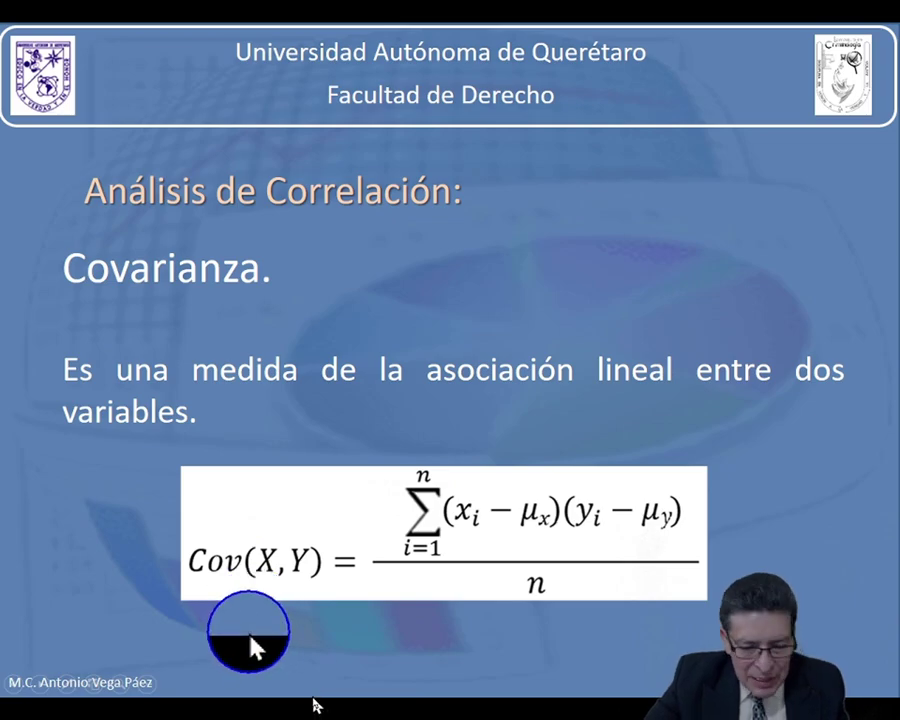
{"action": "key", "text": "super"}
{"action": "left_click", "coordinate": [327, 709]}
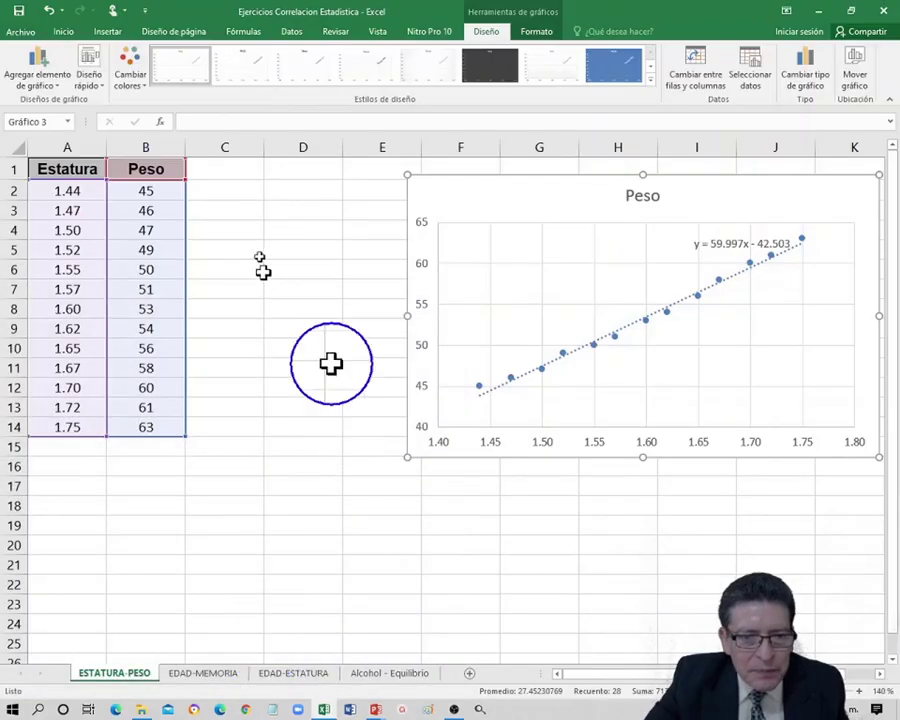
Enter the label Covarianza in cell D3 and shift the scatter chart sideways so column E is clear.
{"action": "left_click", "coordinate": [280, 208]}
{"action": "type", "text": "covarianza"}
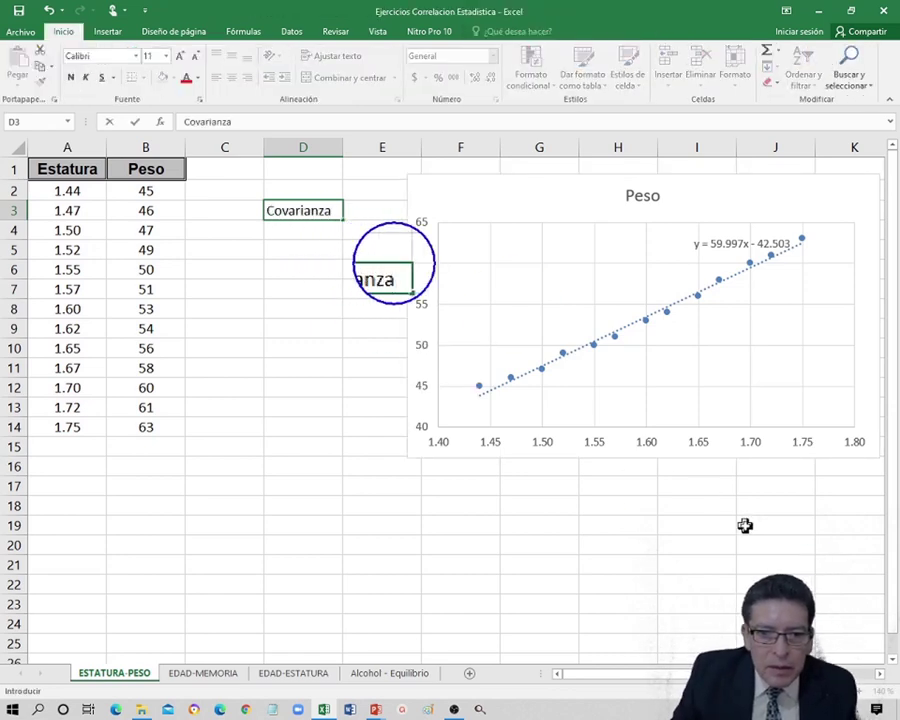
{"action": "key", "text": "Tab"}
{"action": "left_click_drag", "start_coordinate": [559, 181], "coordinate": [592, 181]}
Calculate the covariance of Estatura and Peso in cell E3 with the formula =COVAR(A:A,B:B).
{"action": "left_click", "coordinate": [382, 210]}
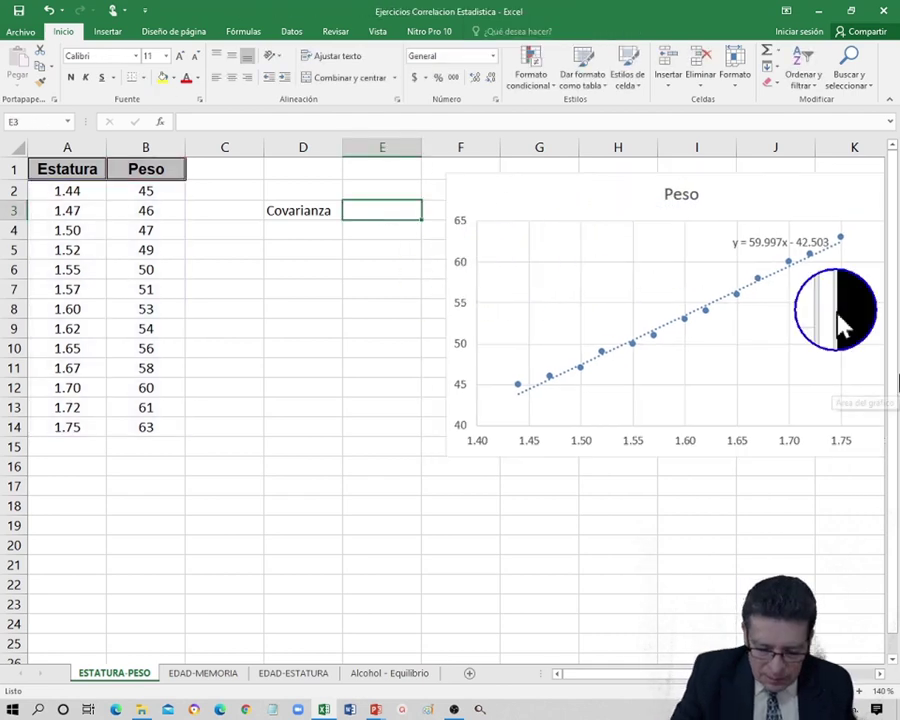
{"action": "type", "text": "=covar"}
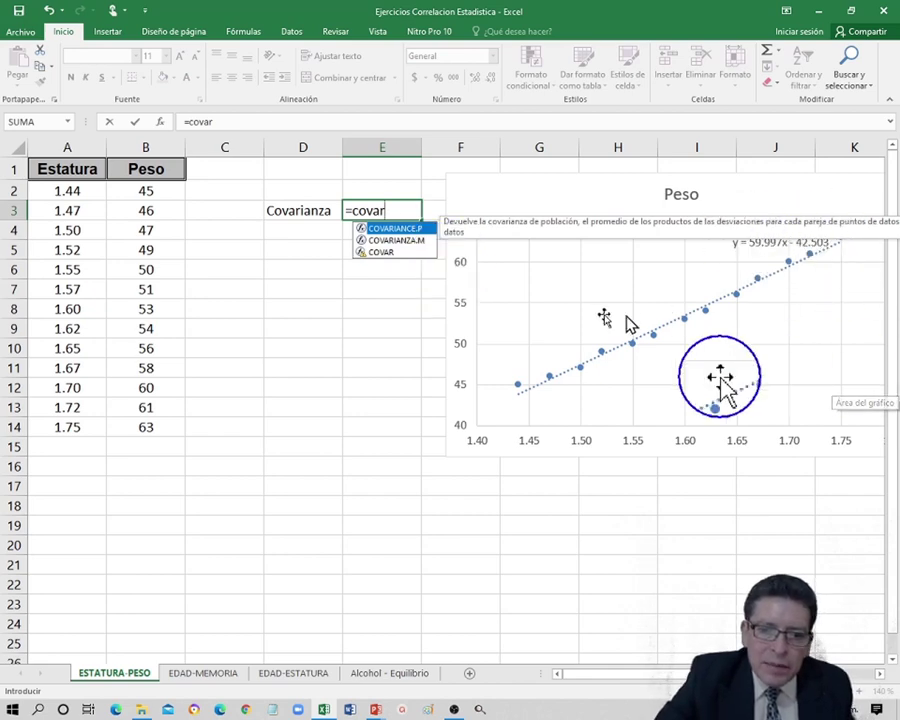
{"action": "left_click", "coordinate": [391, 253]}
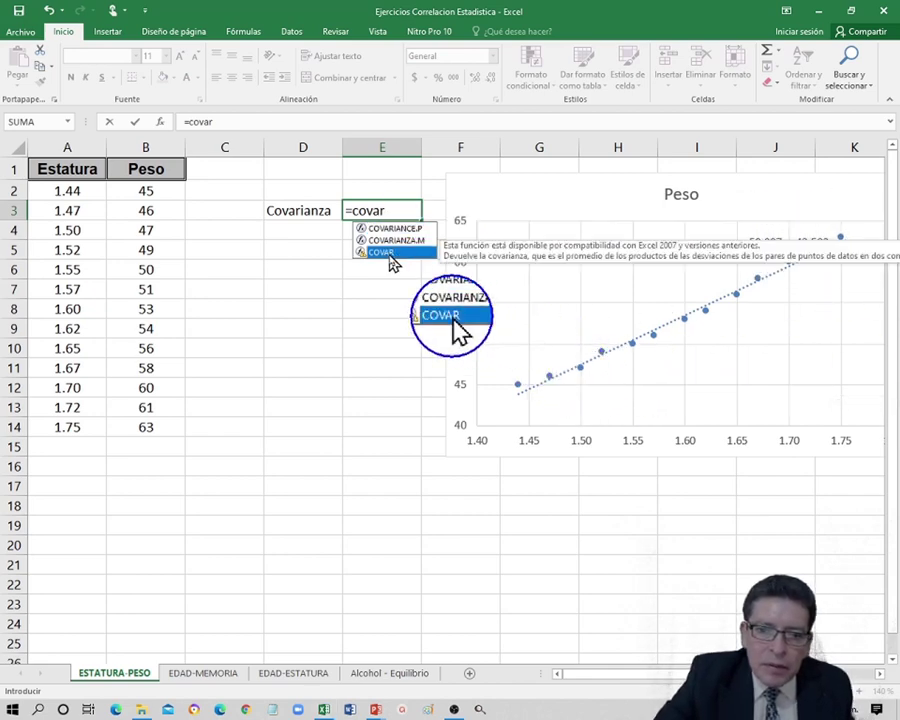
{"action": "double_click", "coordinate": [390, 254]}
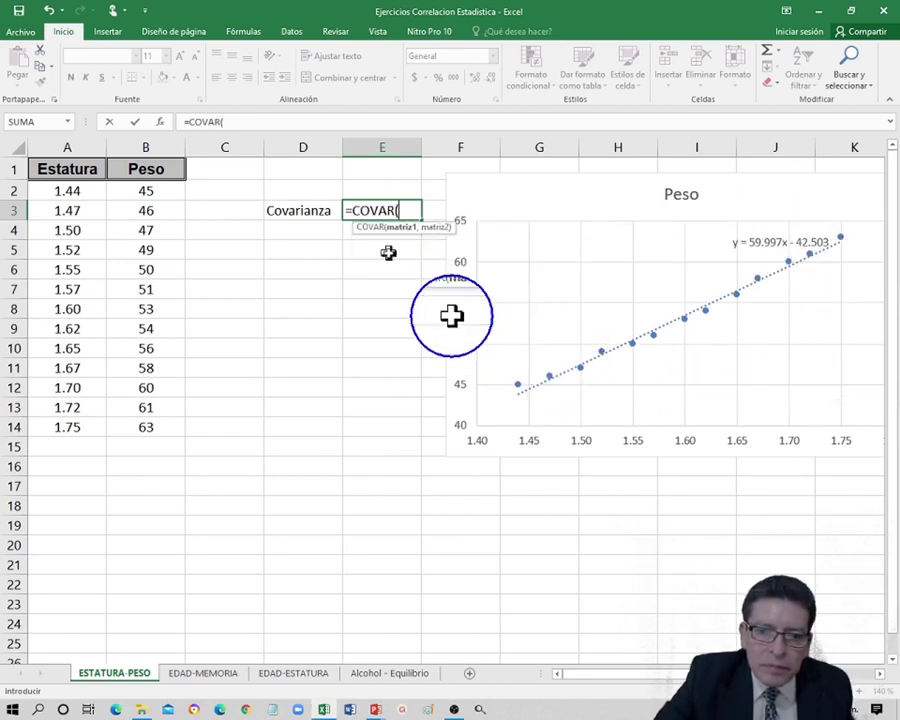
{"action": "left_click", "coordinate": [66, 149]}
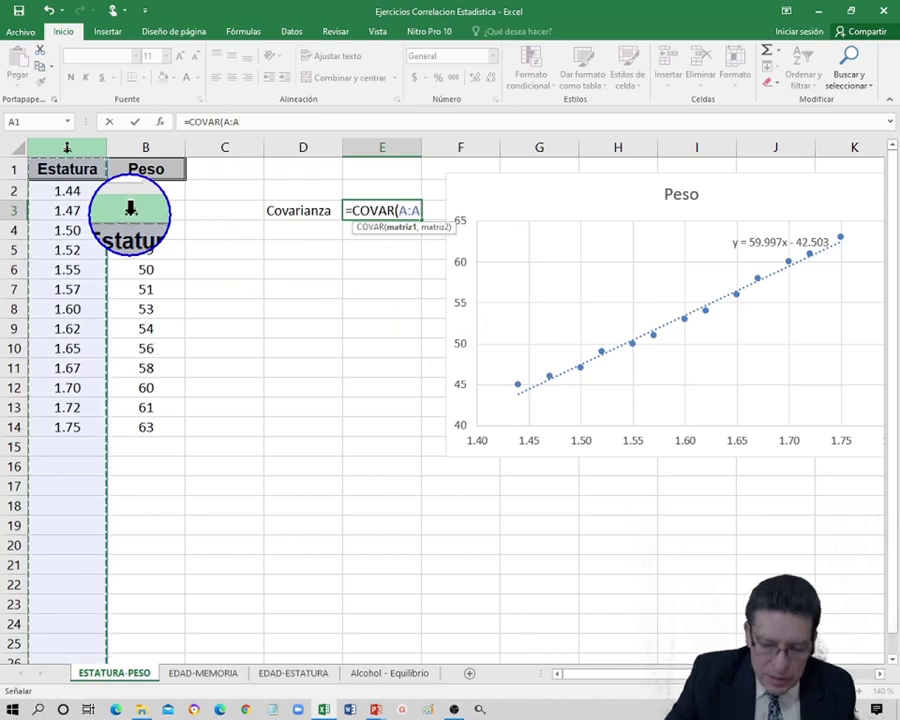
{"action": "type", "text": ","}
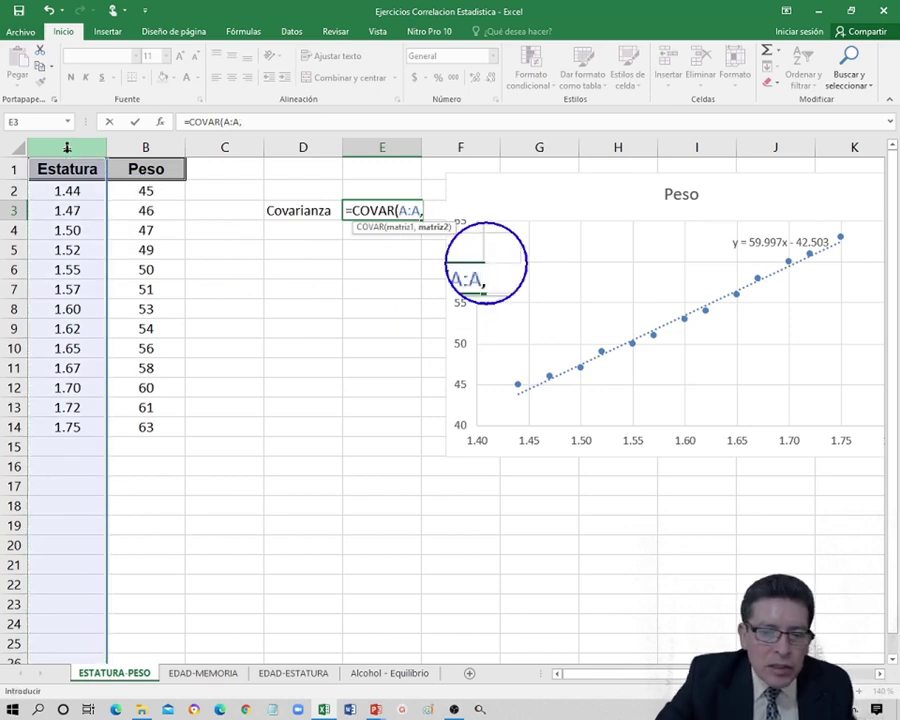
{"action": "left_click", "coordinate": [130, 147]}
{"action": "type", "text": ")"}
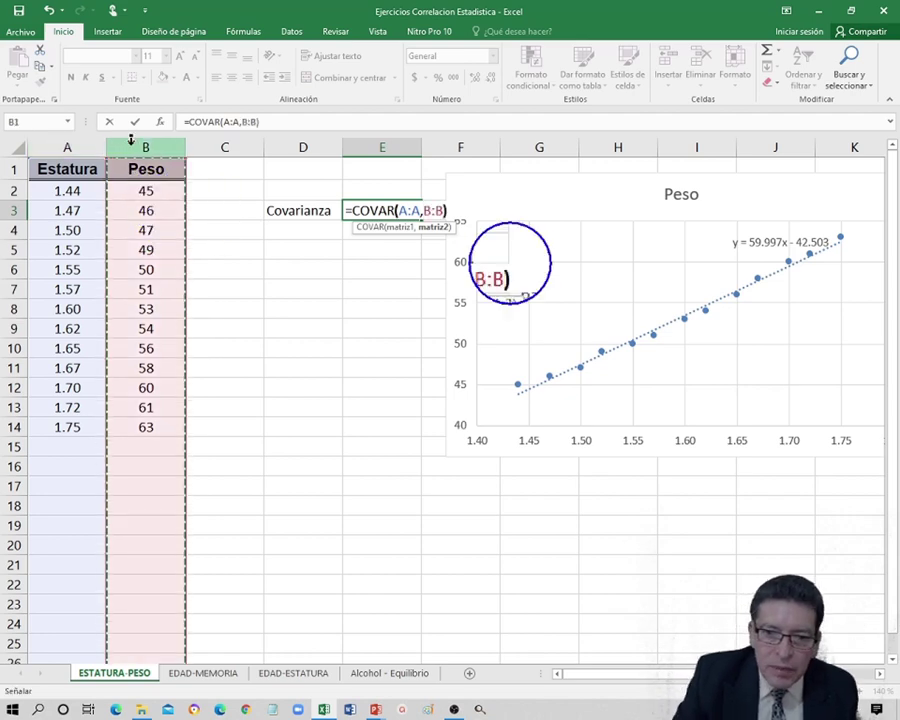
{"action": "key", "text": "Return"}
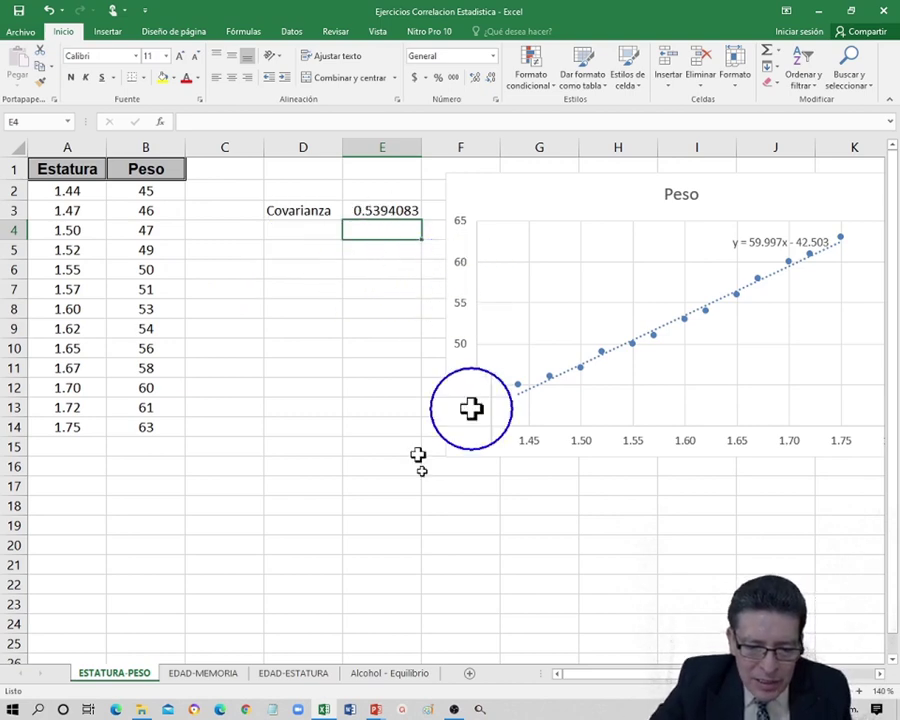
Switch to the PowerPoint slide show, advance to the positive, neutral and negative covariance slide, and return to the covariance result in Excel.
{"action": "mouse_move", "coordinate": [375, 710]}
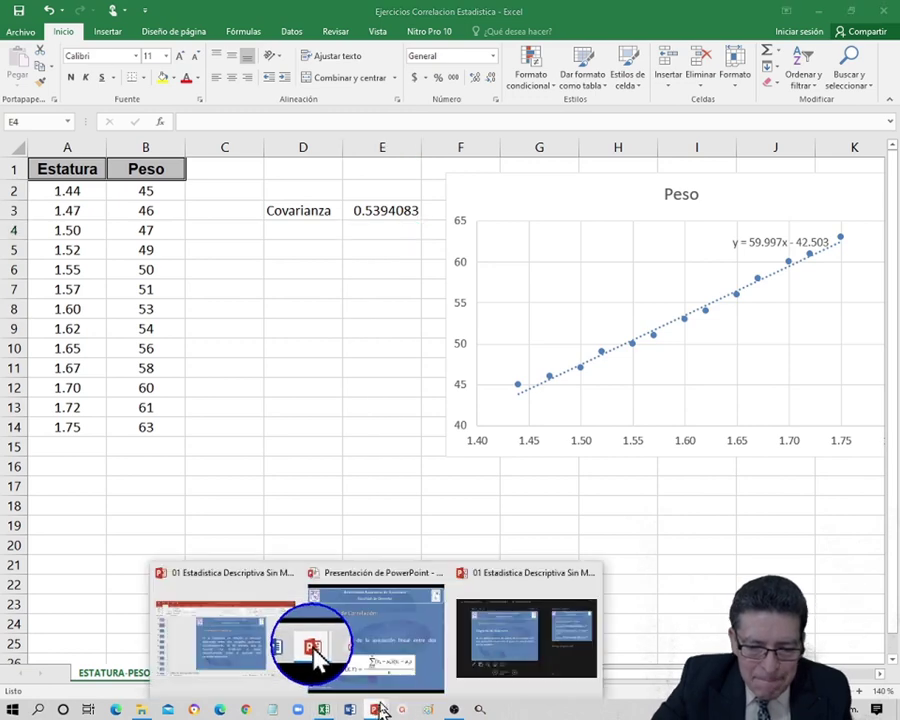
{"action": "left_click", "coordinate": [342, 615]}
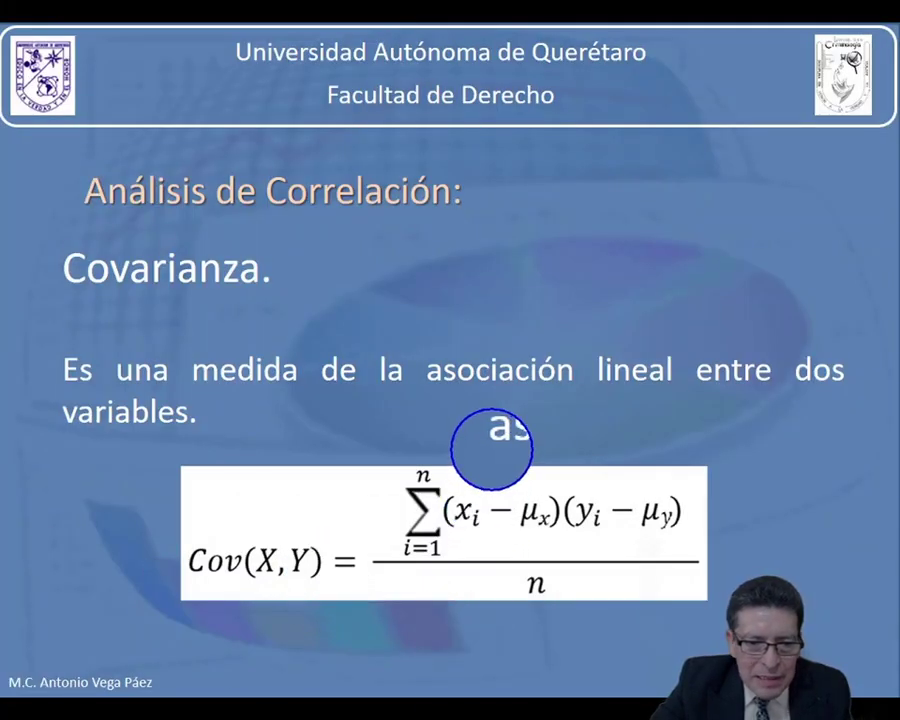
{"action": "left_click", "coordinate": [429, 388]}
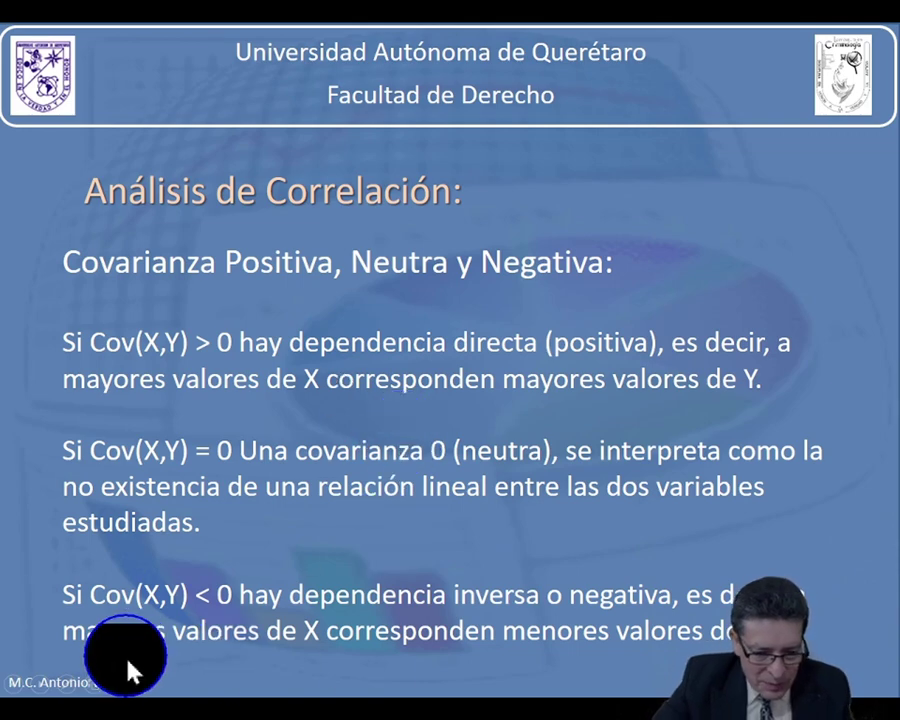
{"action": "key", "text": "super"}
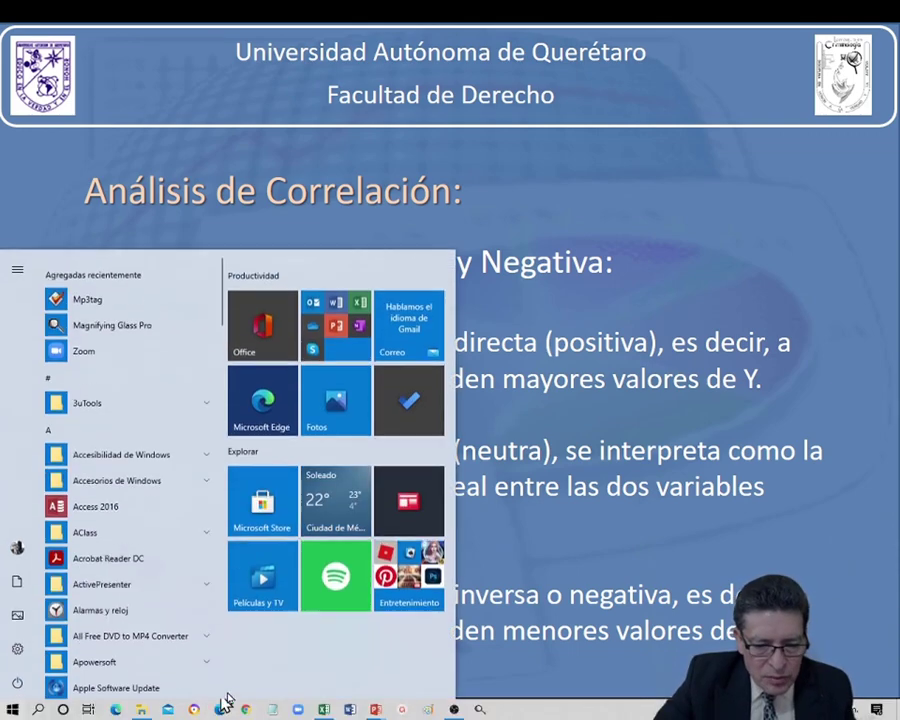
{"action": "left_click", "coordinate": [322, 710]}
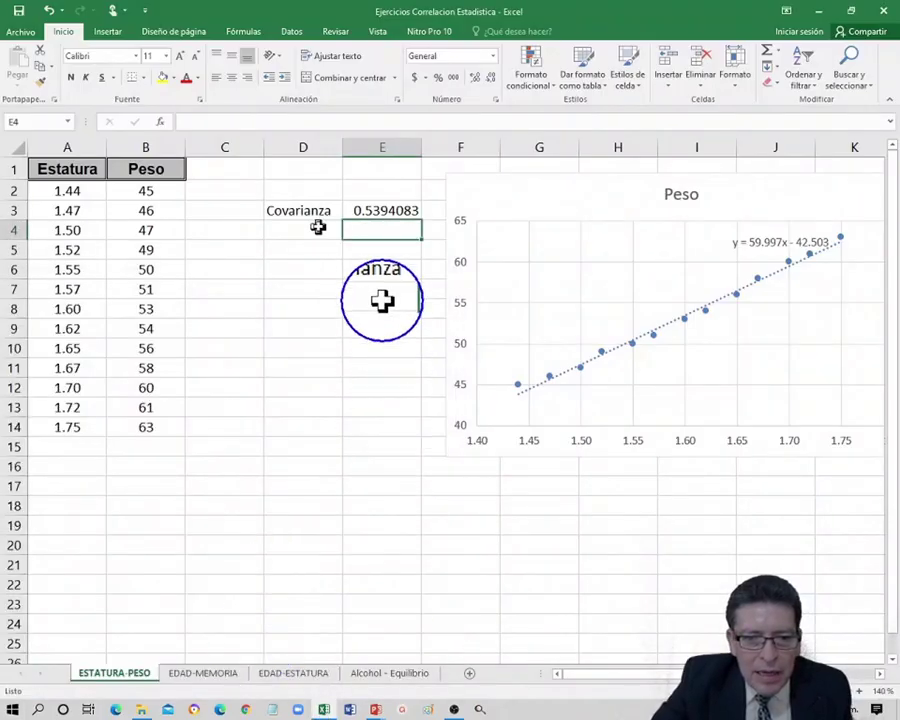
{"action": "left_click", "coordinate": [372, 211]}
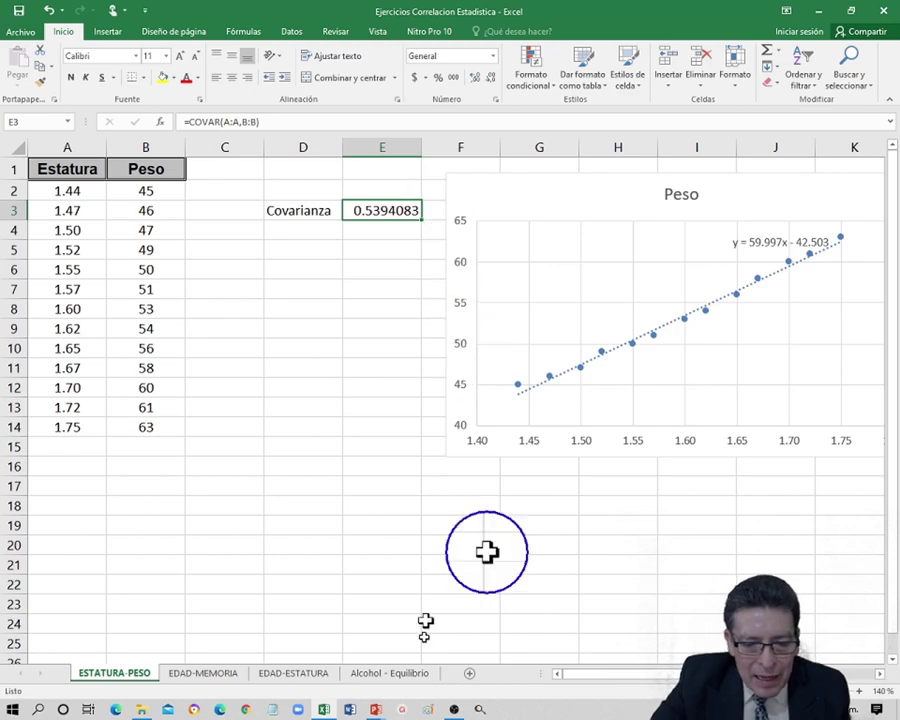
Switch to the PowerPoint slide show, advance to the Desventaja de la Covarianza slide, and return to the Excel workbook.
{"action": "left_click", "coordinate": [377, 710]}
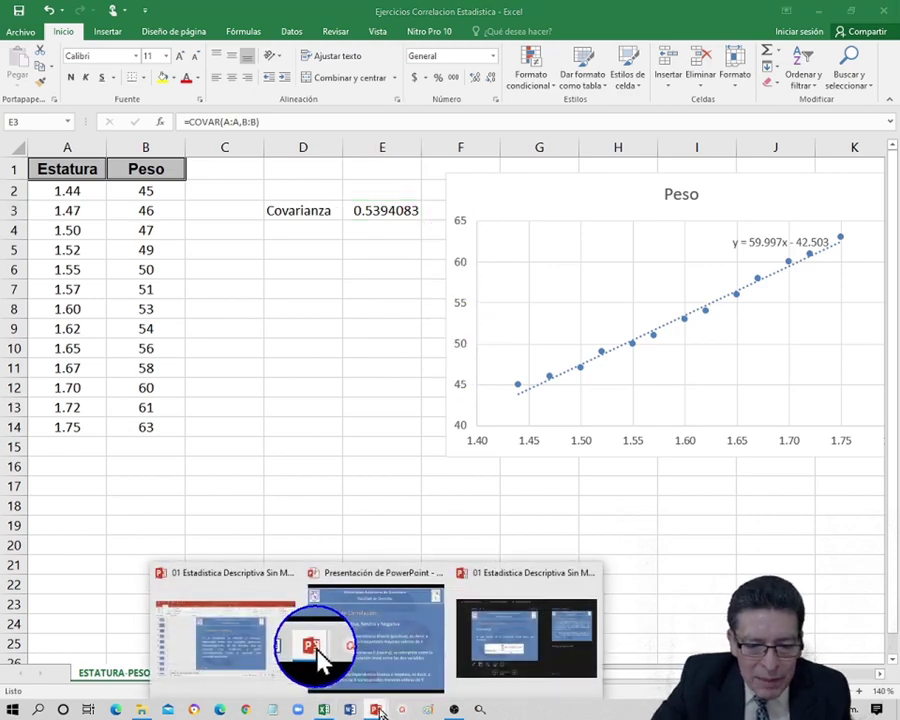
{"action": "left_click", "coordinate": [392, 644]}
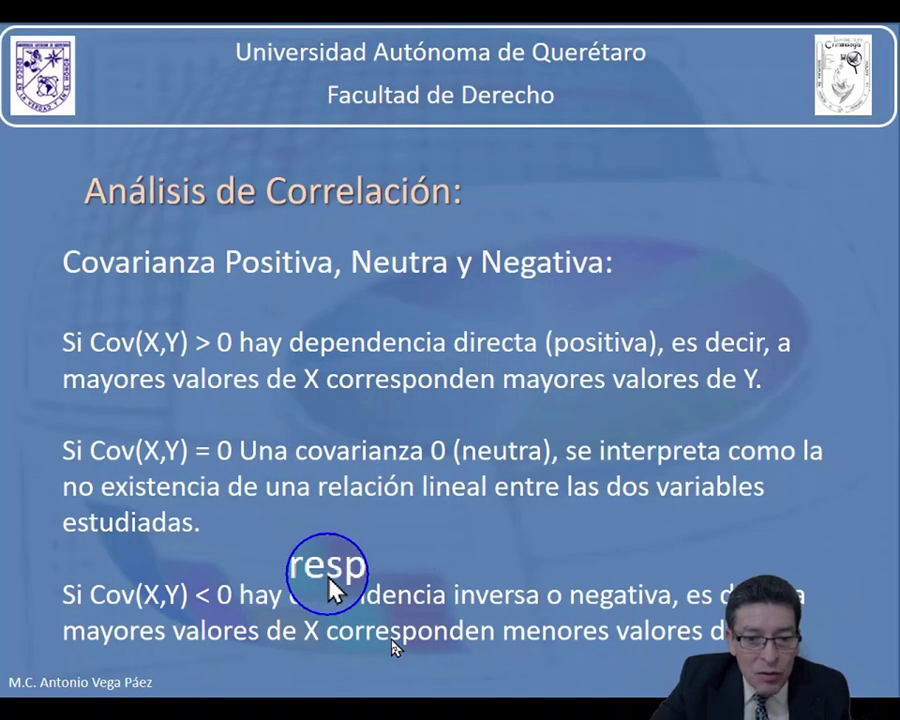
{"action": "left_click", "coordinate": [432, 548]}
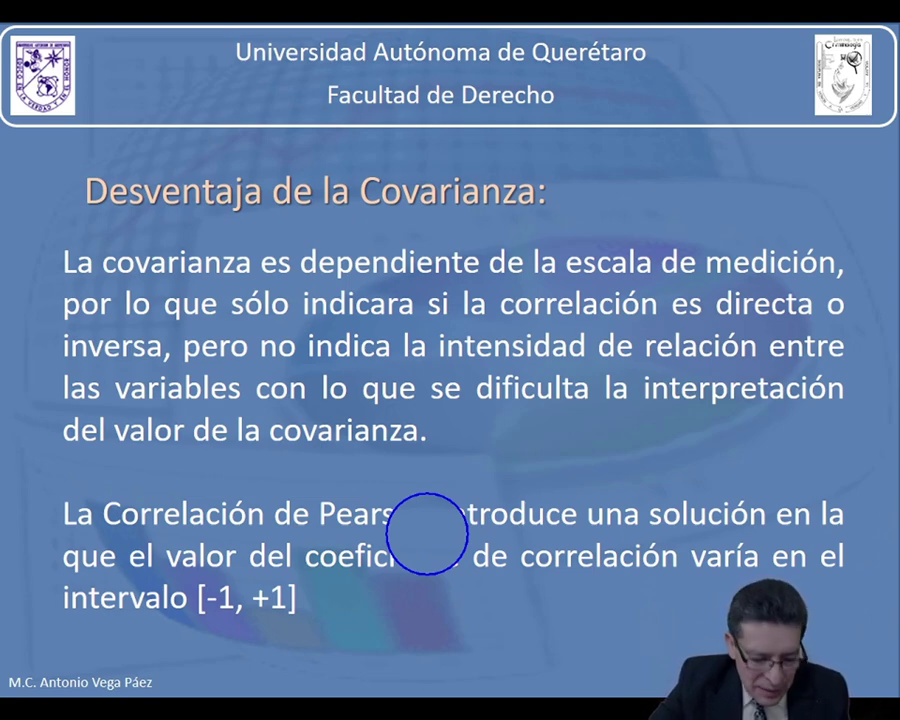
{"action": "key", "text": "super"}
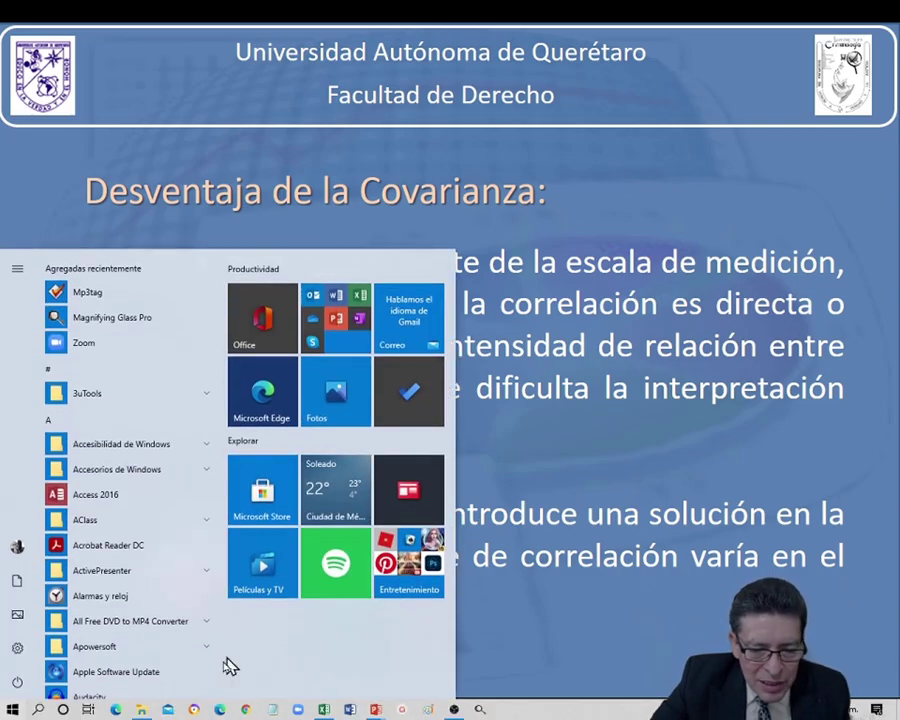
{"action": "left_click", "coordinate": [326, 709]}
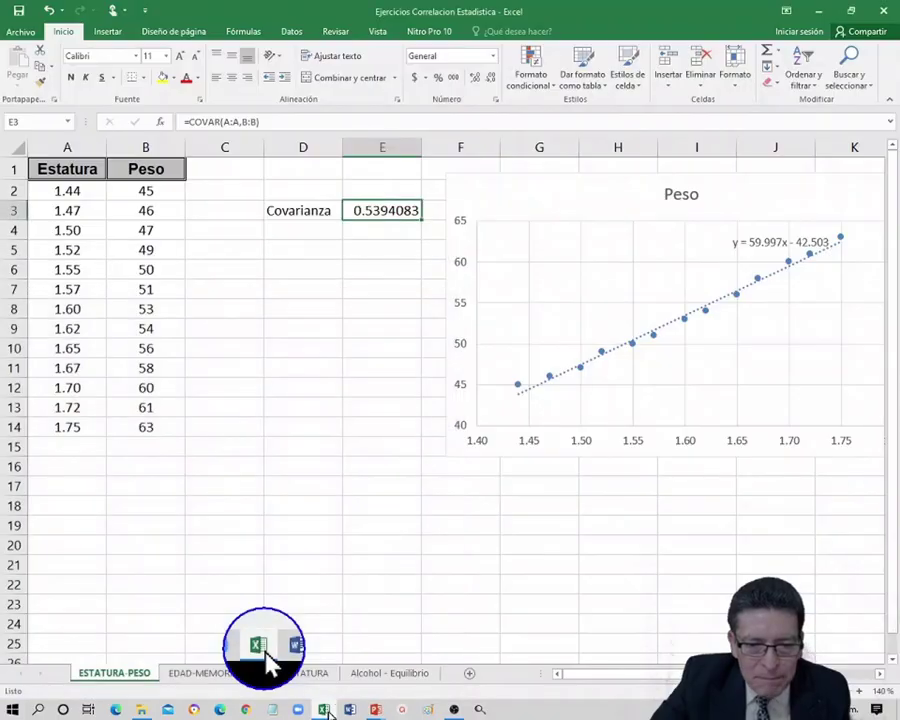
Insert two new columns before the Covarianza label column and narrow the empty column C.
{"action": "left_click", "coordinate": [295, 345]}
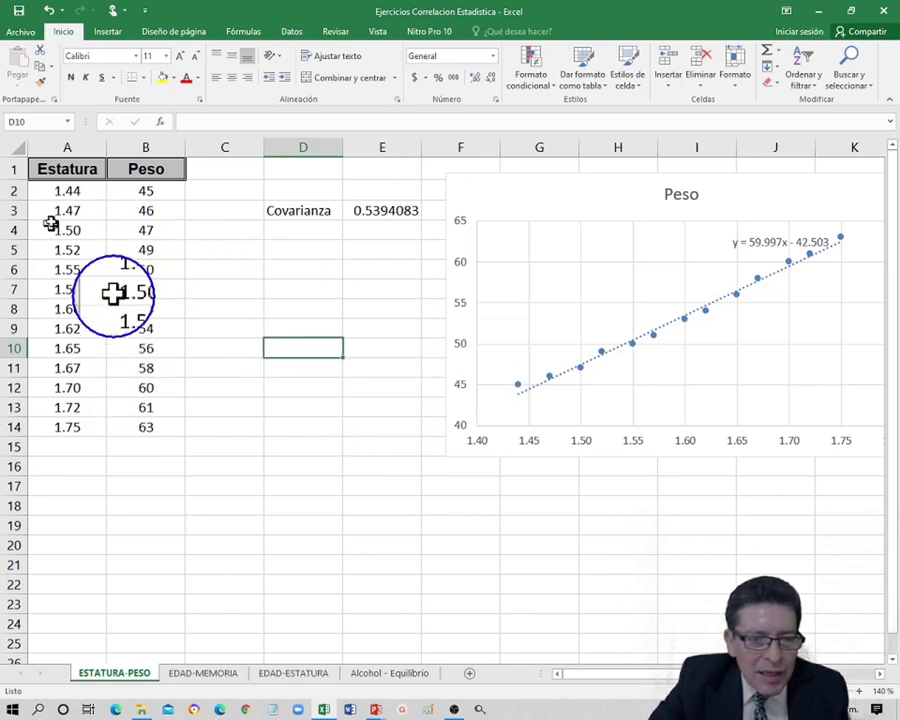
{"action": "left_click", "coordinate": [295, 148]}
{"action": "left_click_drag", "start_coordinate": [295, 148], "coordinate": [362, 146]}
{"action": "right_click", "coordinate": [366, 152]}
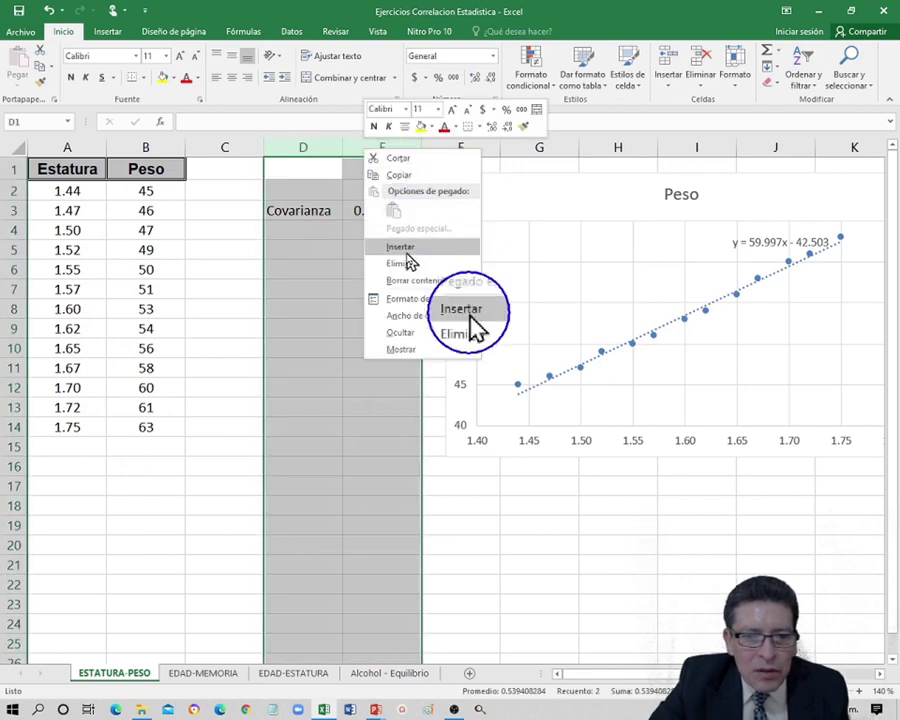
{"action": "left_click", "coordinate": [406, 250]}
{"action": "left_click_drag", "start_coordinate": [260, 140], "coordinate": [202, 146]}
Copy the Estatura and Peso table in A1:B14 and paste it starting at cell D1.
{"action": "left_click_drag", "start_coordinate": [36, 163], "coordinate": [125, 425]}
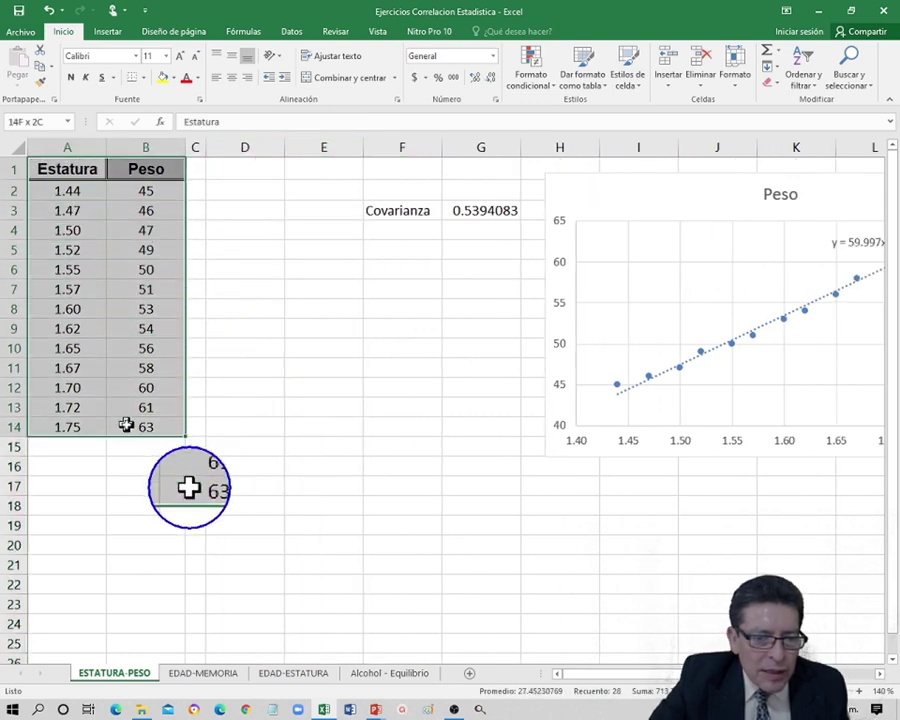
{"action": "key", "text": "ctrl+c"}
{"action": "left_click", "coordinate": [244, 172]}
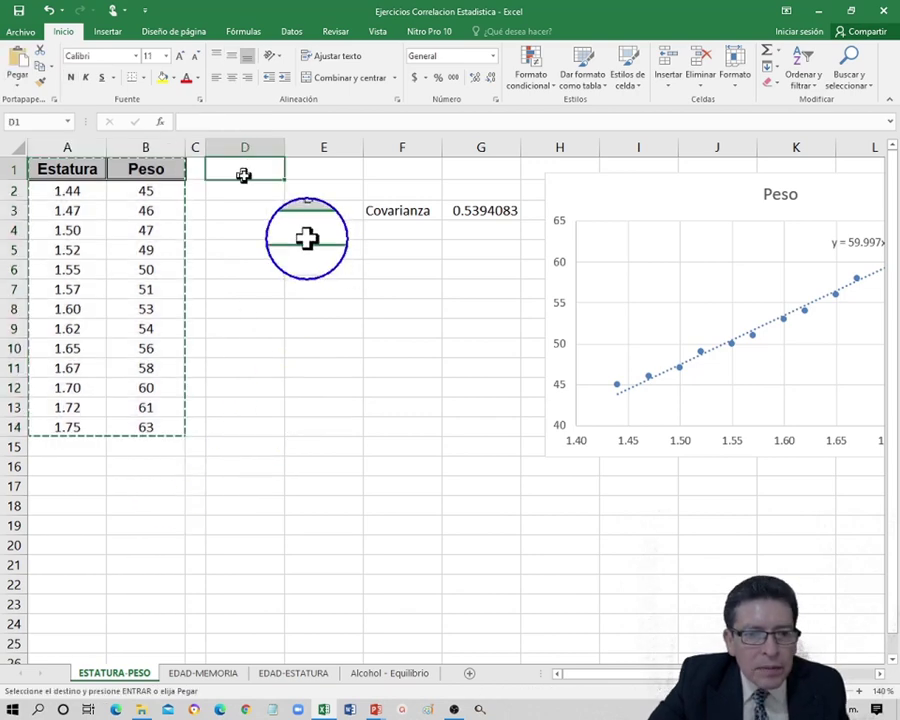
{"action": "key", "text": "ctrl+v"}
Convert the copied Estatura values to centimetres with =A2*100 in D2, shown without decimals, and fill the formula down to D14.
{"action": "left_click", "coordinate": [246, 190]}
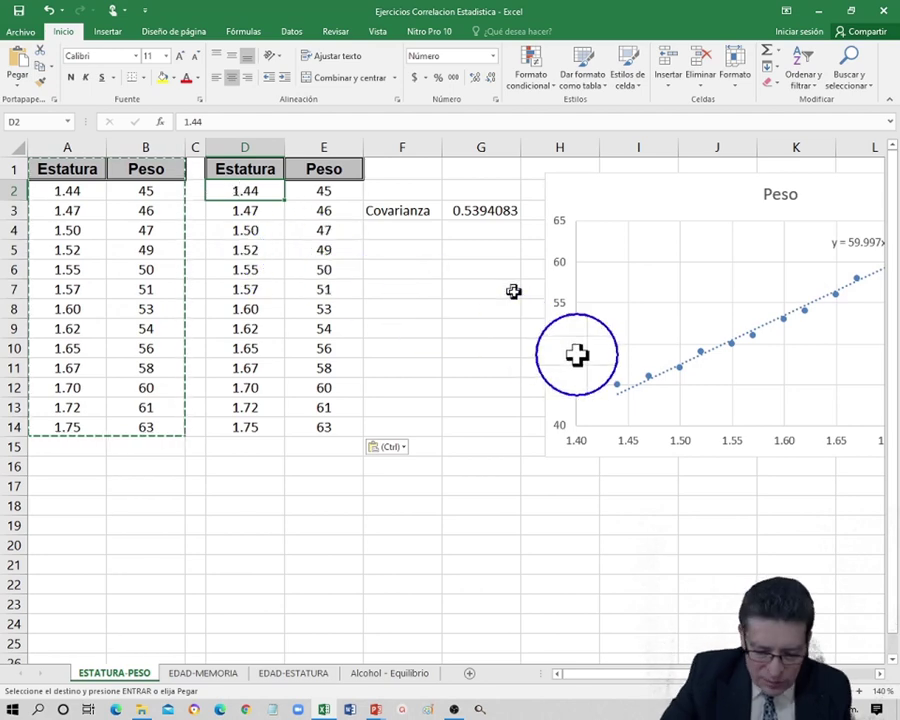
{"action": "type", "text": "="}
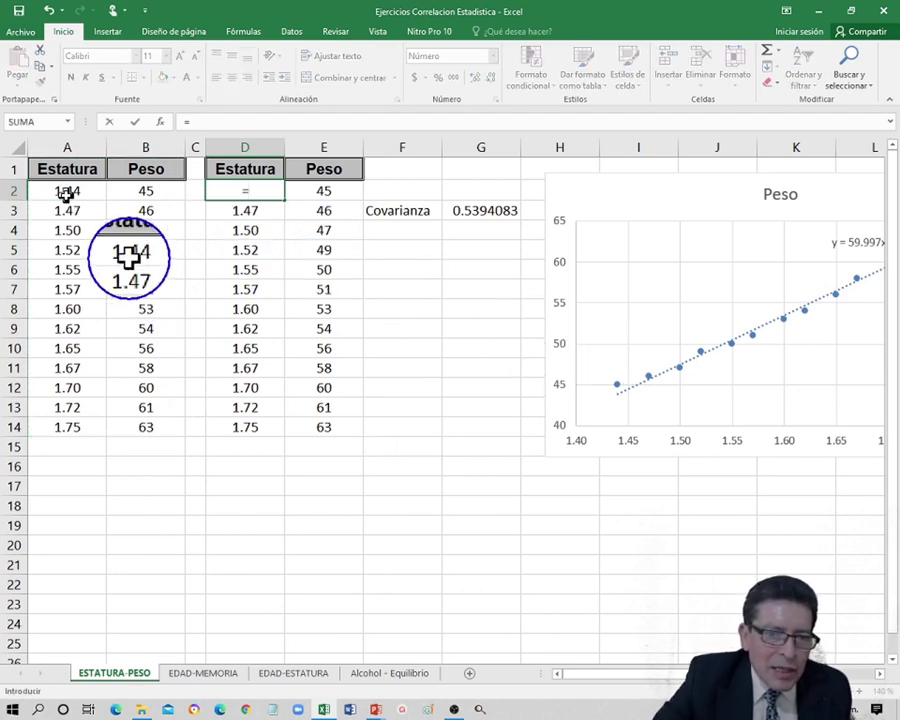
{"action": "type", "text": "*100"}
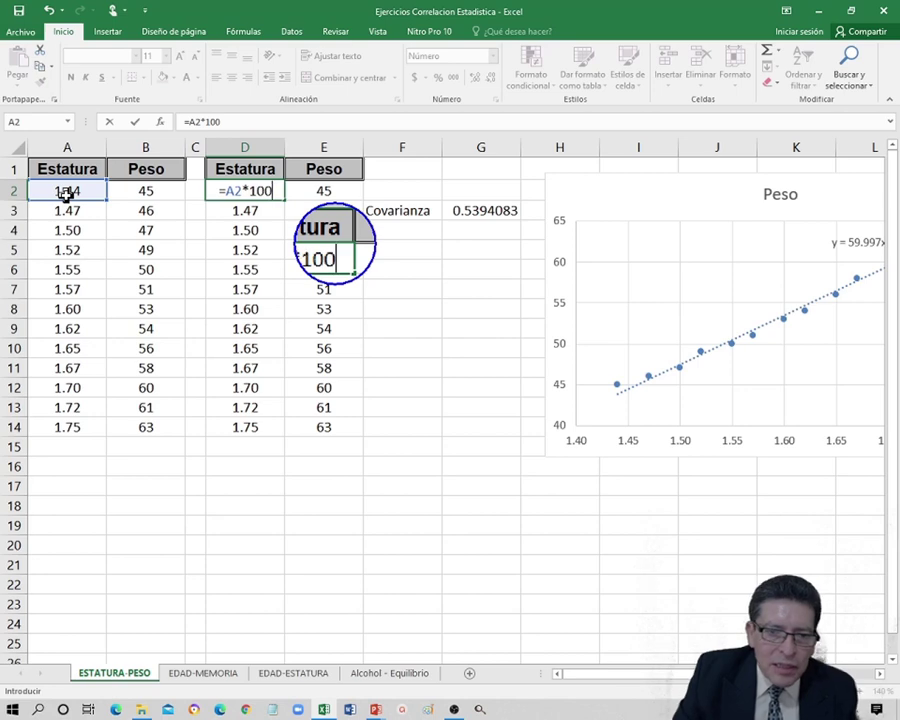
{"action": "key", "text": "Return"}
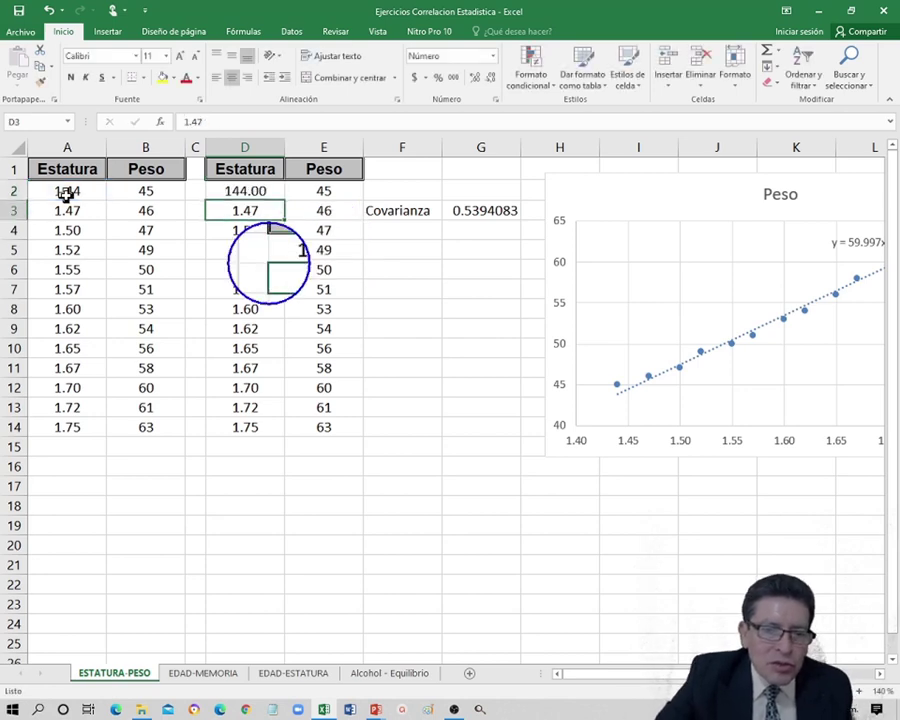
{"action": "left_click", "coordinate": [256, 188]}
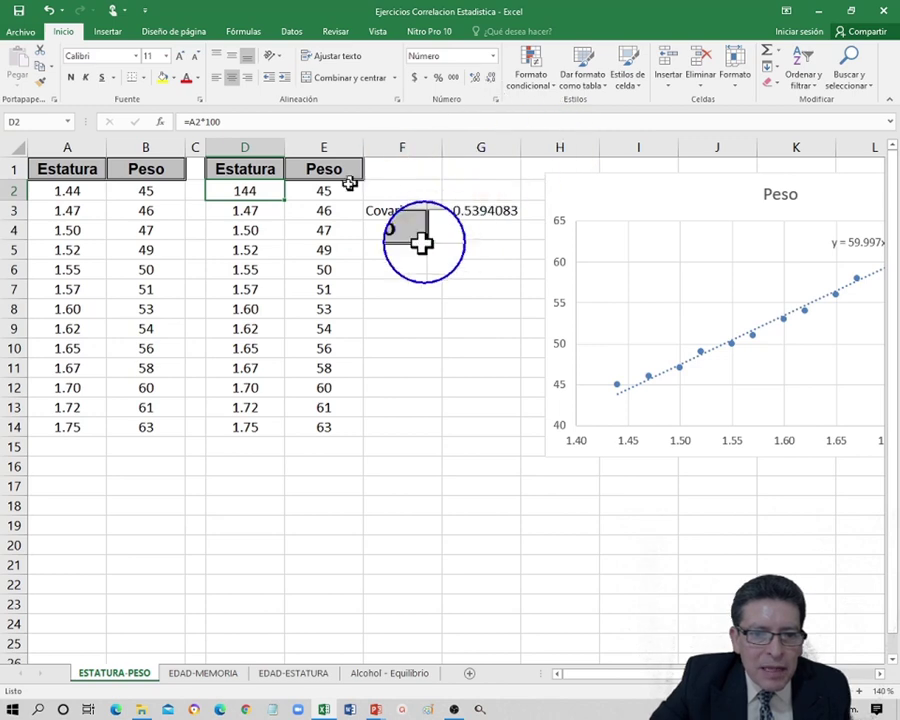
{"action": "left_click_drag", "start_coordinate": [285, 201], "coordinate": [262, 437]}
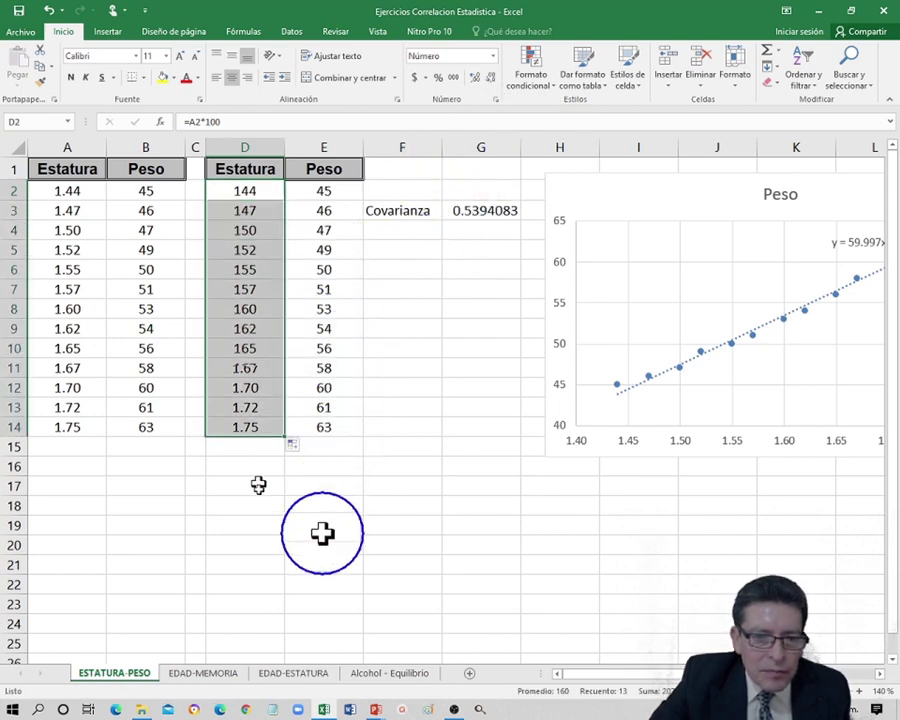
{"action": "left_click", "coordinate": [240, 251]}
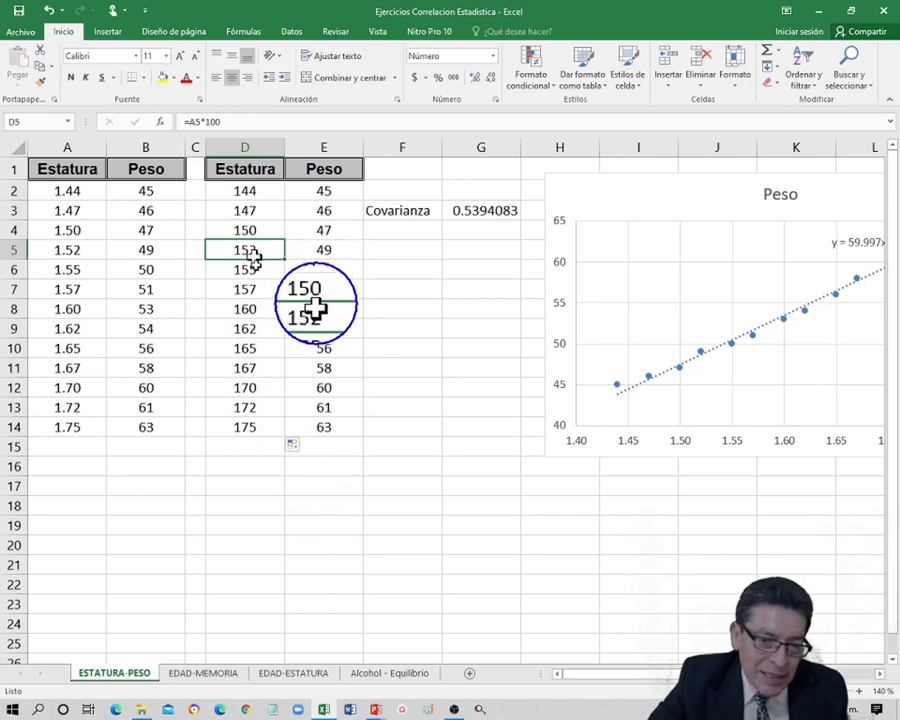
{"action": "left_click_drag", "start_coordinate": [52, 290], "coordinate": [53, 329]}
{"action": "left_click", "coordinate": [53, 329]}
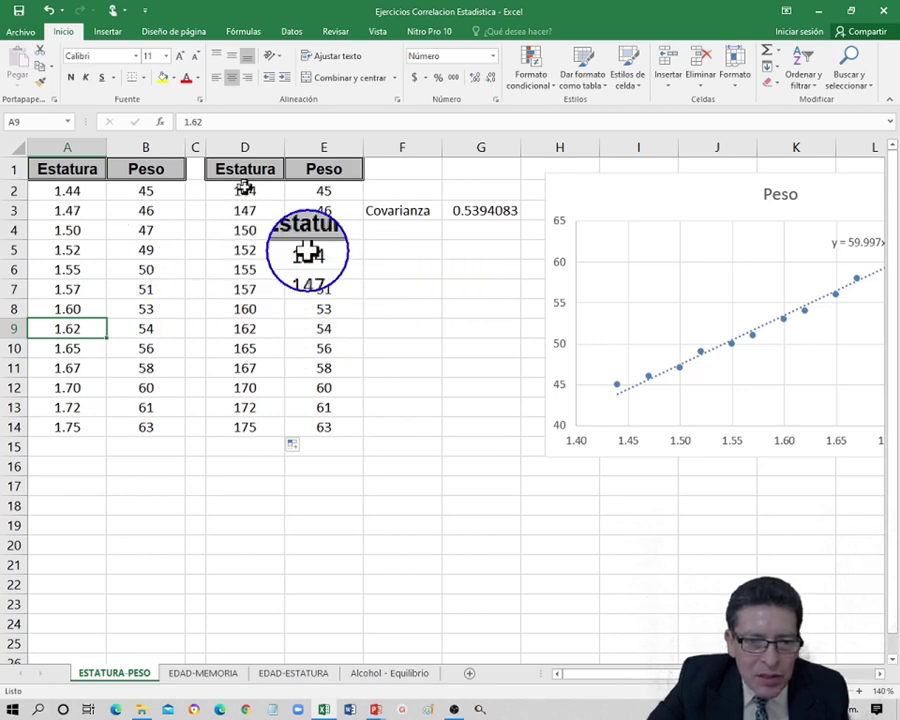
Label F4 as Covarianza and calculate the covariance of the centimetre heights and weights in G4 with =covar(D:D,E:E).
{"action": "left_click", "coordinate": [406, 231]}
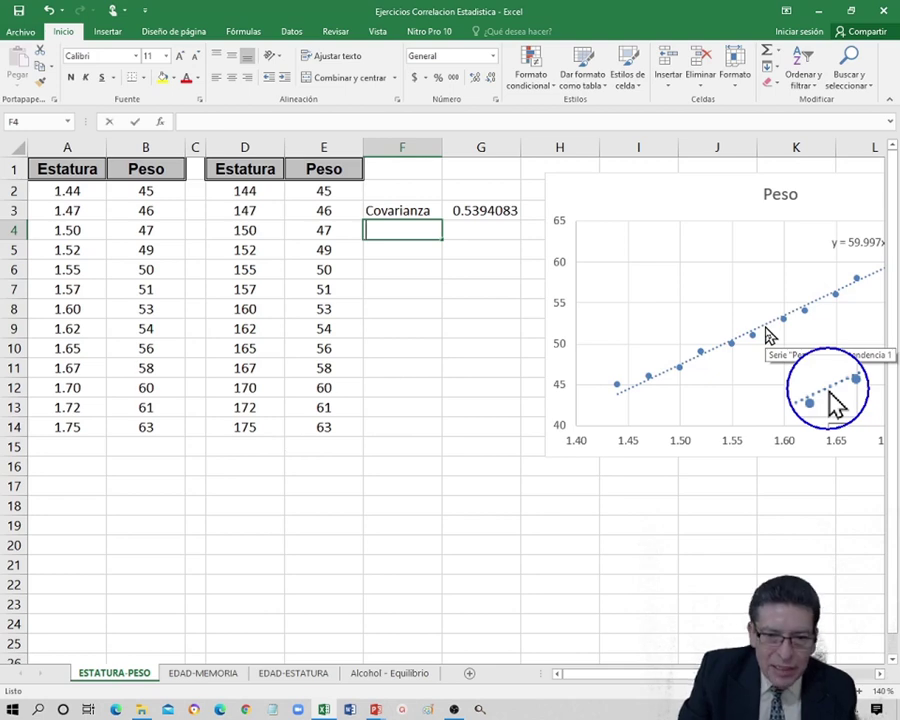
{"action": "type", "text": "Covarianza"}
{"action": "key", "text": "Tab"}
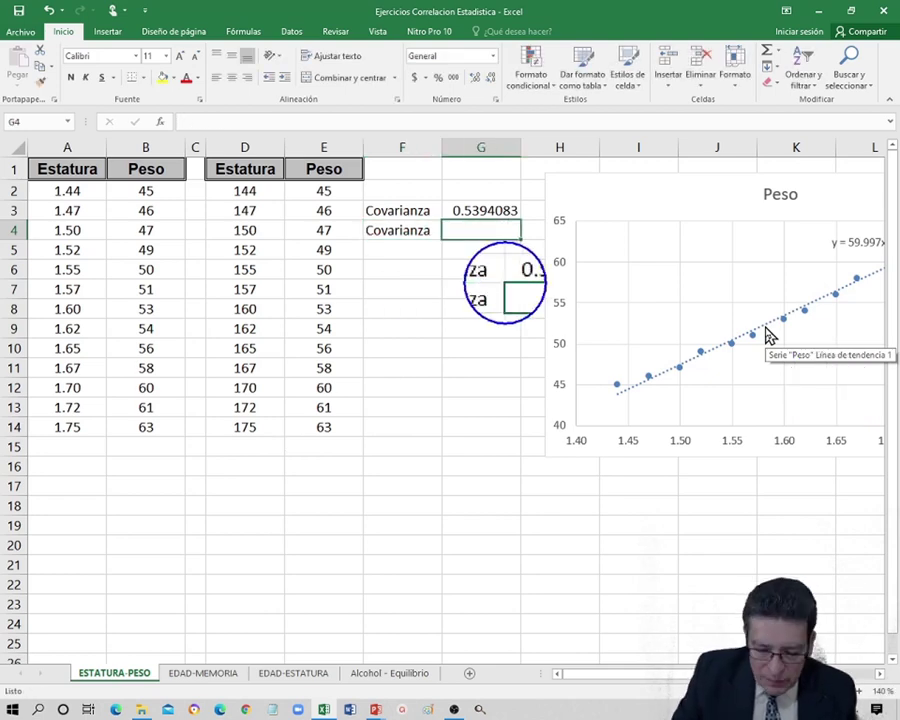
{"action": "type", "text": "=co"}
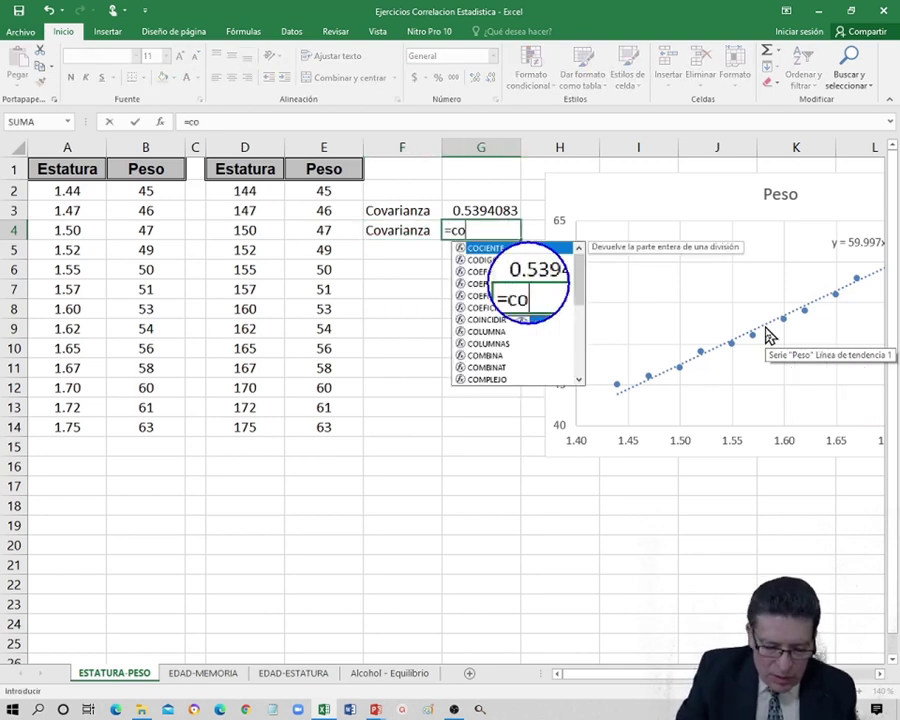
{"action": "type", "text": "var("}
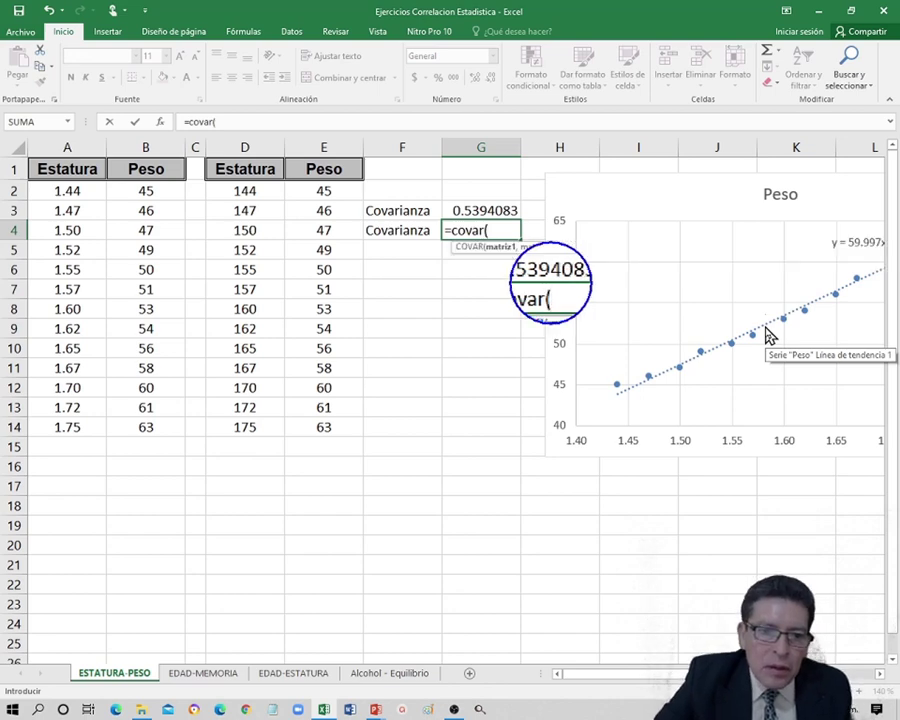
{"action": "left_click", "coordinate": [247, 147]}
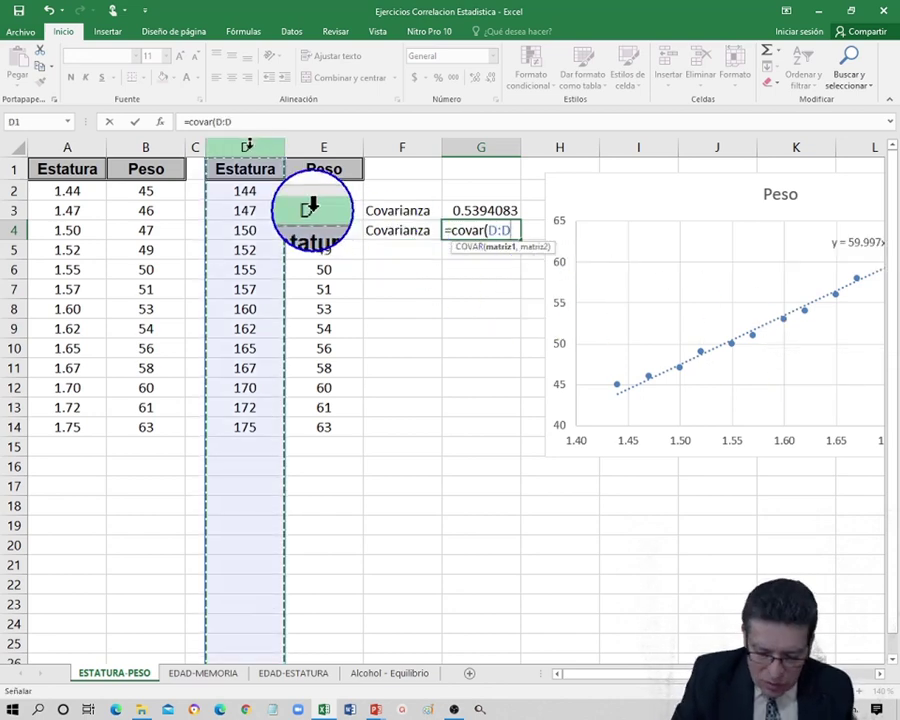
{"action": "type", "text": ","}
{"action": "left_click", "coordinate": [299, 147]}
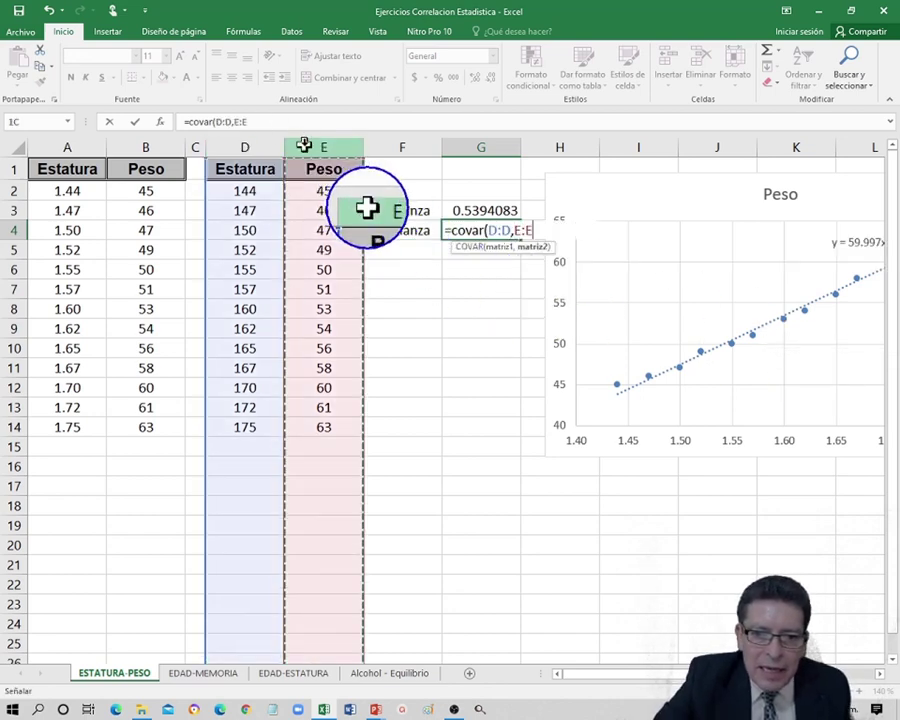
{"action": "type", "text": ")"}
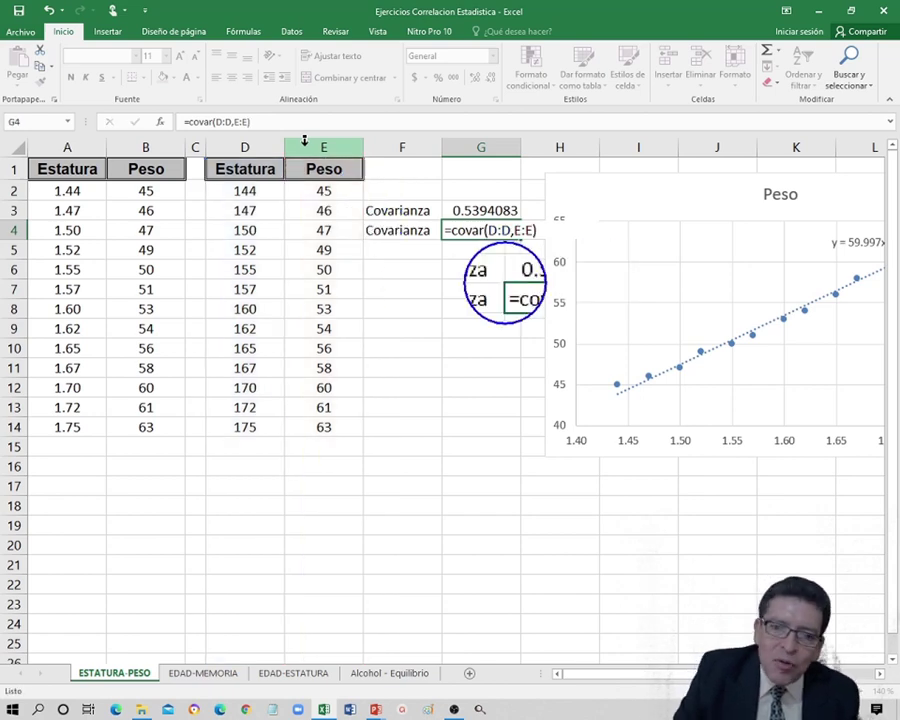
{"action": "key", "text": "Return"}
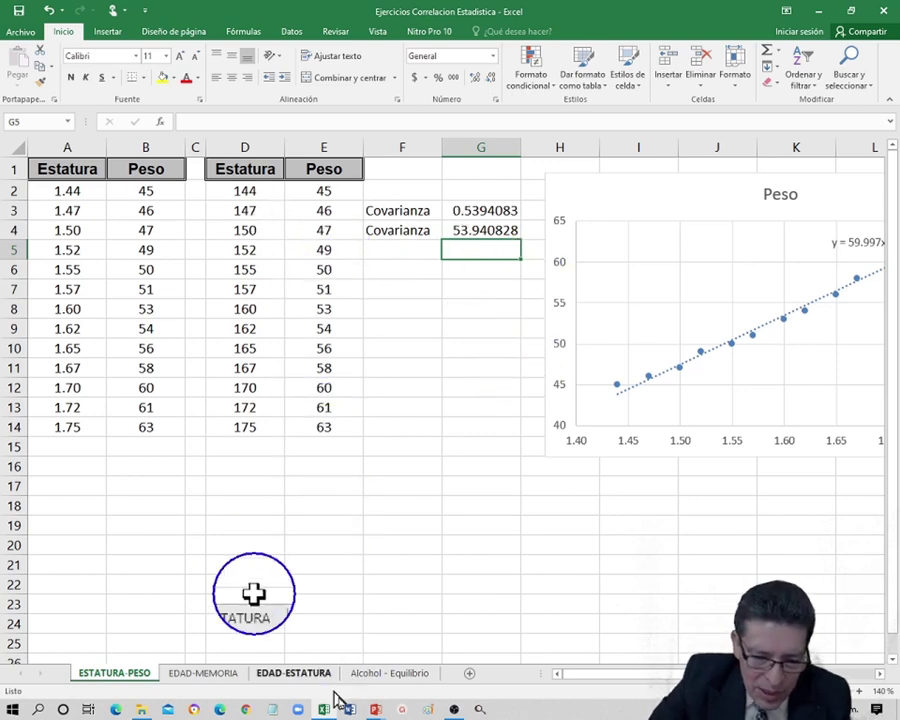
Switch to the PowerPoint slide show to review the Desventaja de la Covarianza slide, and return to the Excel workbook.
{"action": "mouse_move", "coordinate": [380, 708]}
{"action": "left_click", "coordinate": [378, 664]}
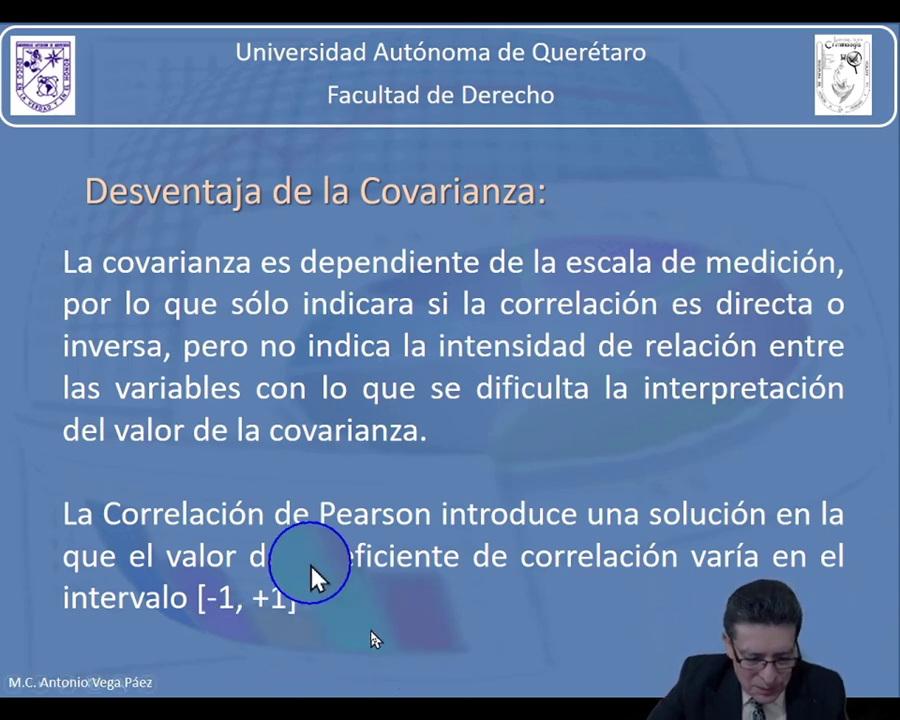
{"action": "key", "text": "super"}
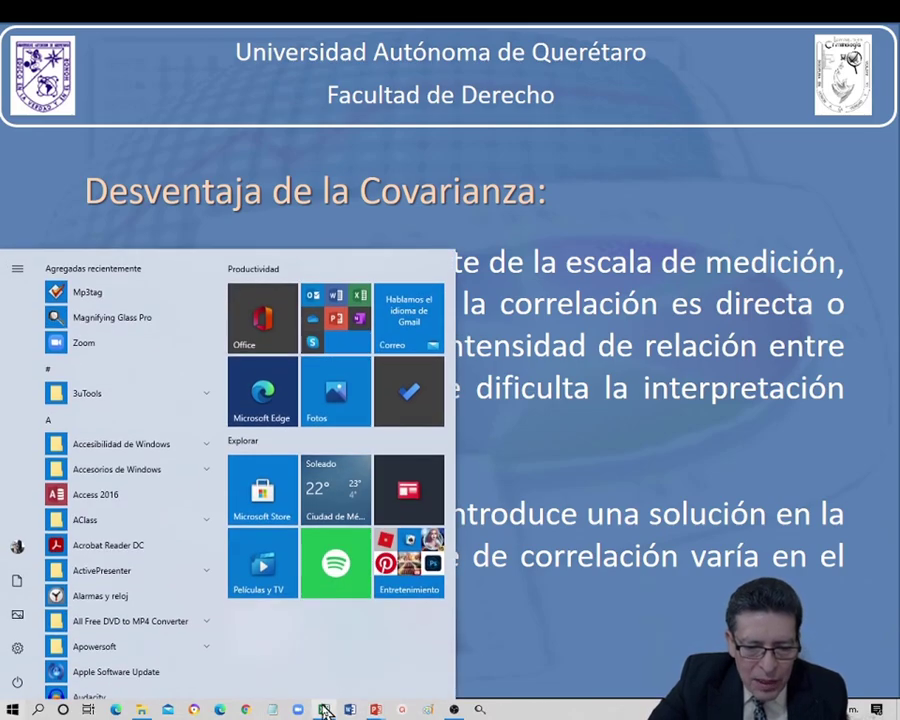
{"action": "left_click", "coordinate": [324, 709]}
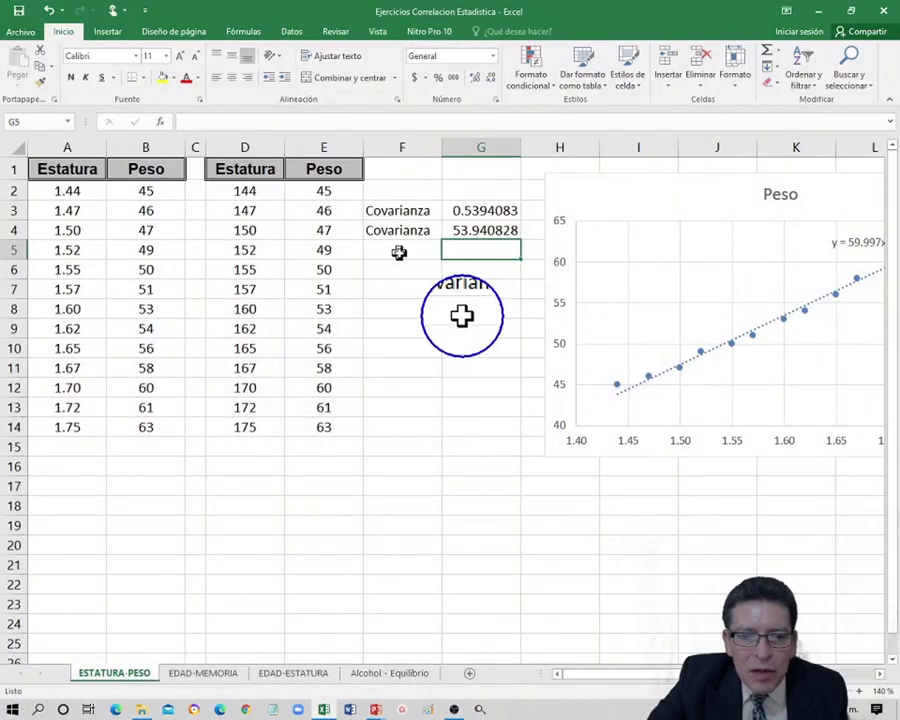
Enter the label Correlación in F5, below the two Covarianza labels.
{"action": "left_click", "coordinate": [400, 250]}
{"action": "type", "text": "Cor"}
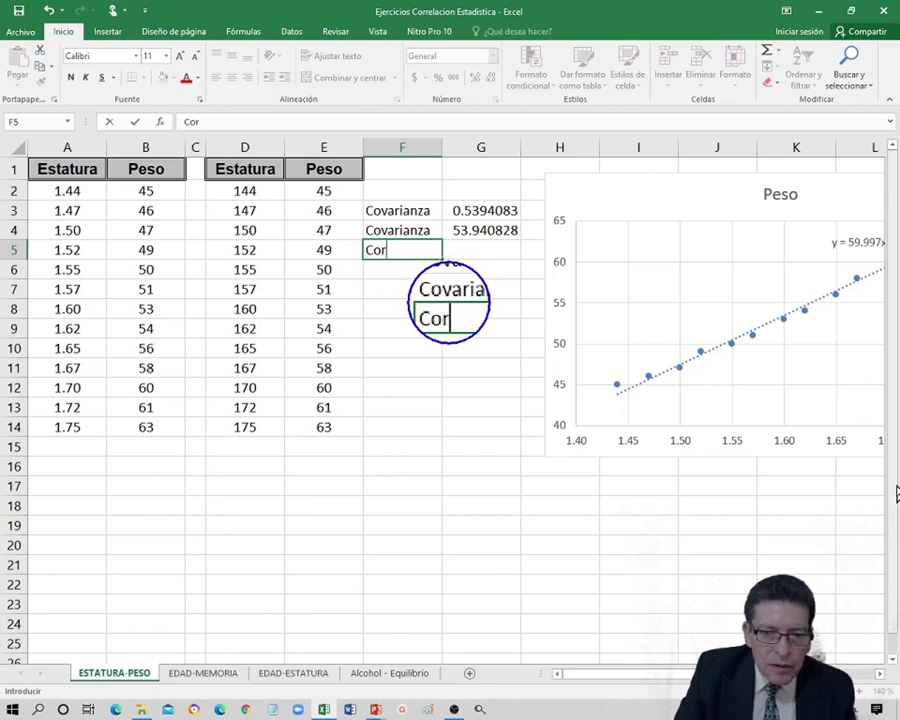
{"action": "type", "text": "relaci"}
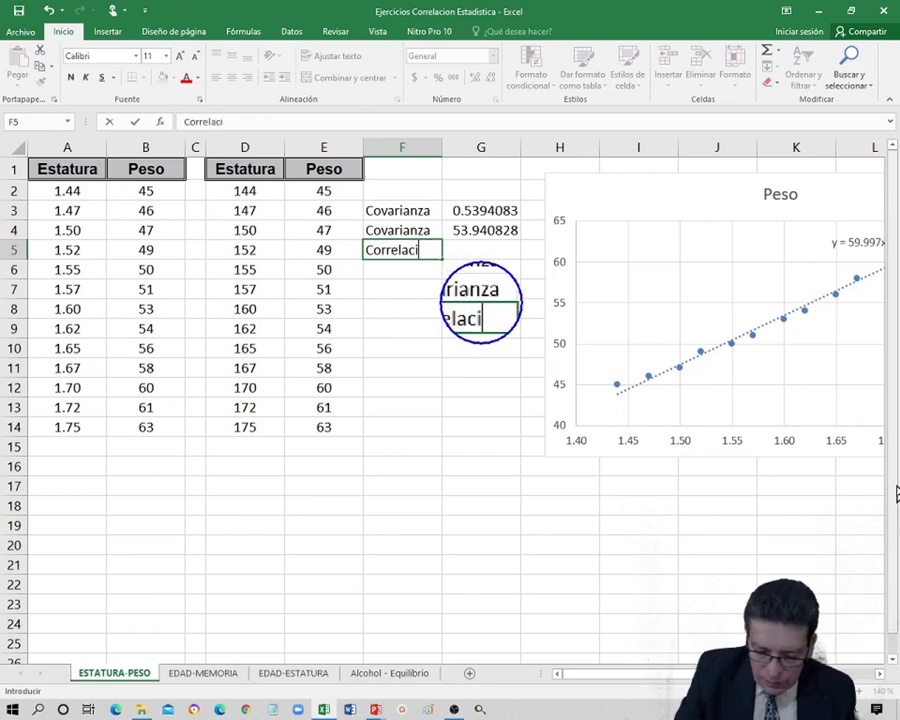
{"action": "type", "text": "ón"}
{"action": "key", "text": "Tab"}
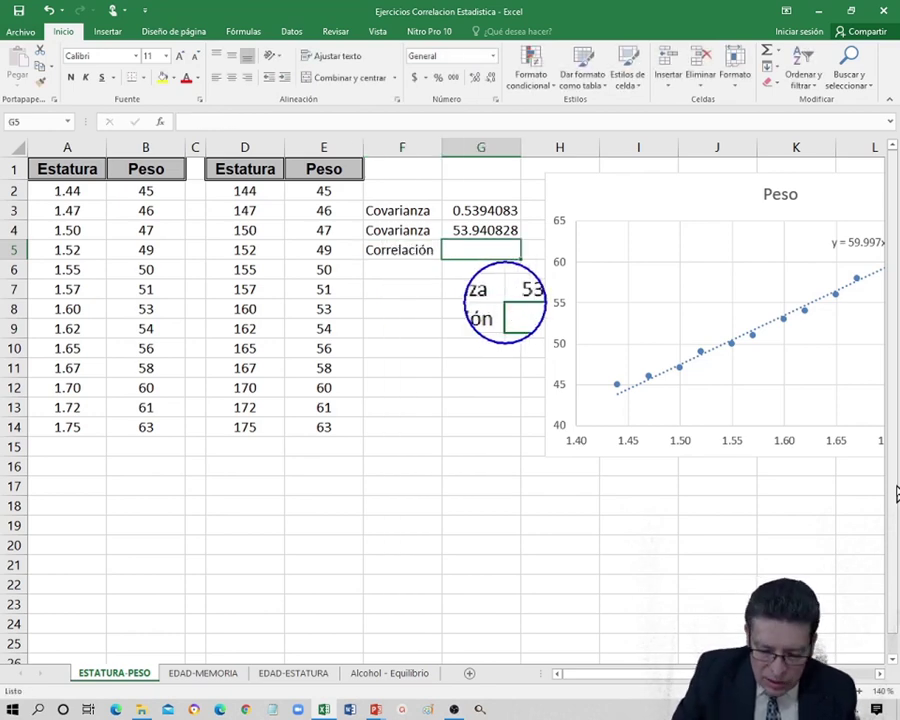
Calculate the correlation coefficient of the metre heights and weights in G5 with =COEF.DE.CORREL(A:A,B:B).
{"action": "type", "text": "="}
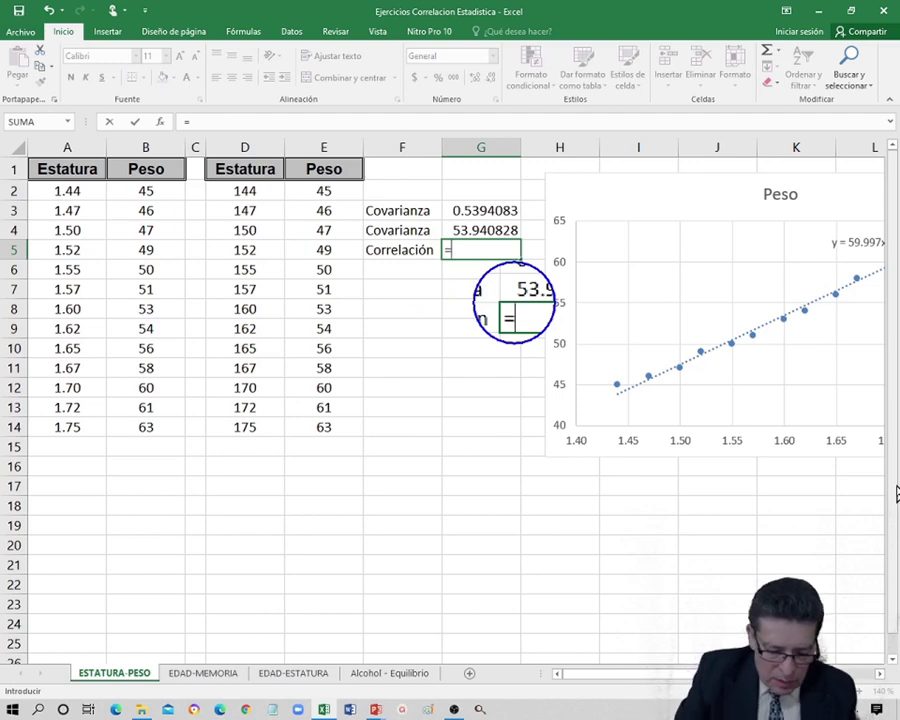
{"action": "type", "text": "coef"}
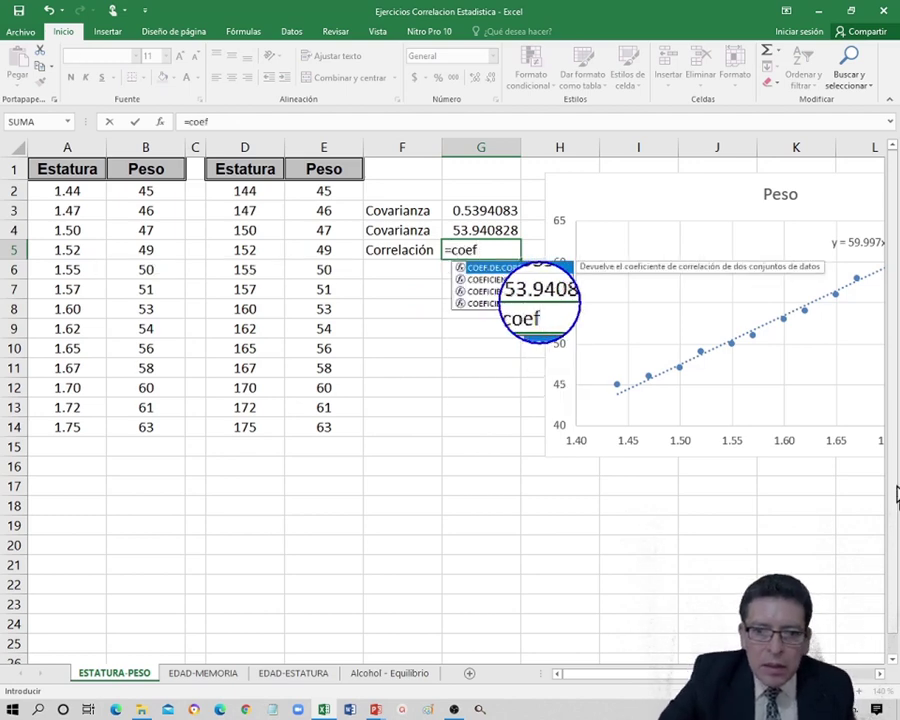
{"action": "double_click", "coordinate": [530, 268]}
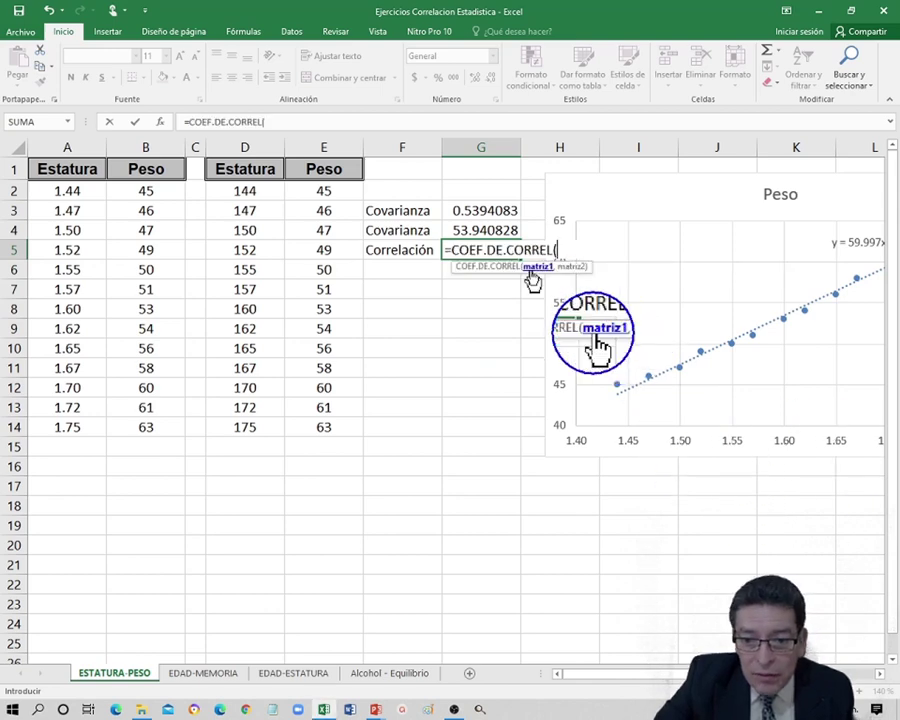
{"action": "left_click", "coordinate": [67, 147]}
{"action": "type", "text": ","}
{"action": "left_click", "coordinate": [127, 147]}
{"action": "type", "text": ")"}
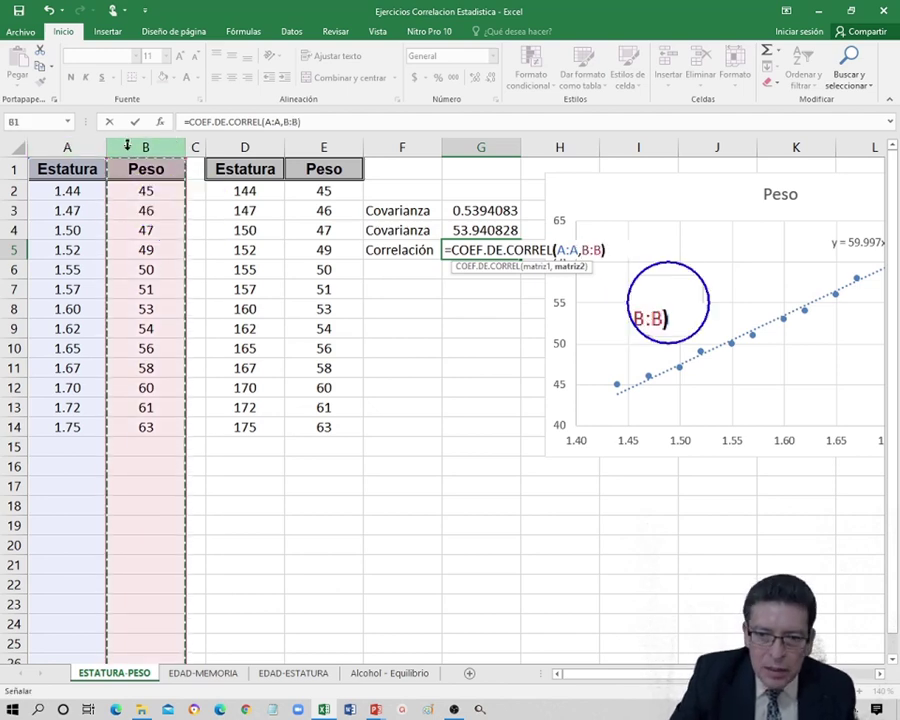
{"action": "key", "text": "Return"}
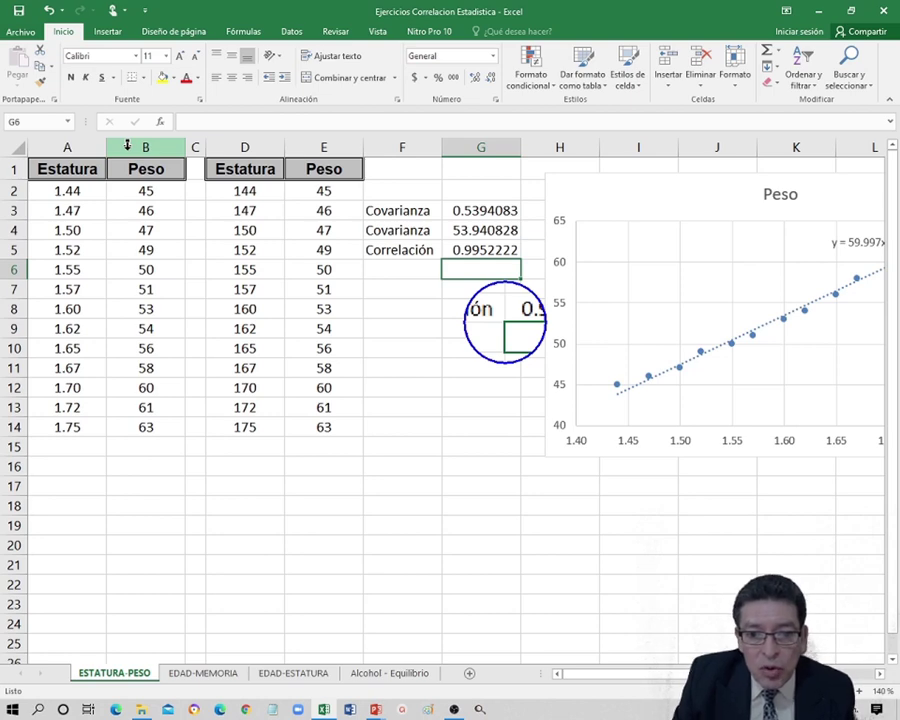
Enter a second Correlación label in F6 for the table in centimetres.
{"action": "key", "text": "Left"}
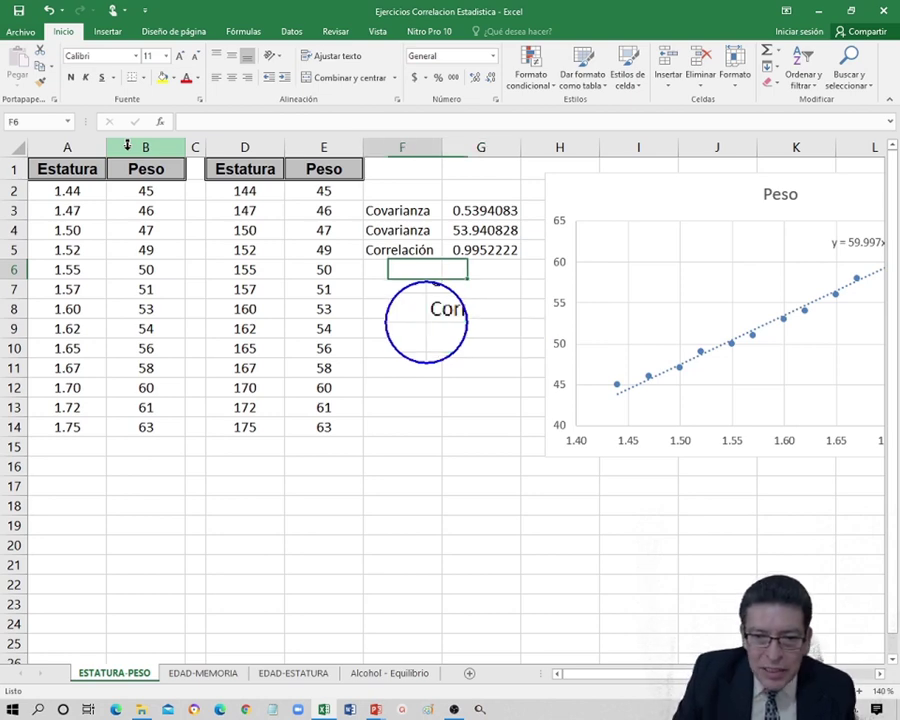
{"action": "type", "text": "Co"}
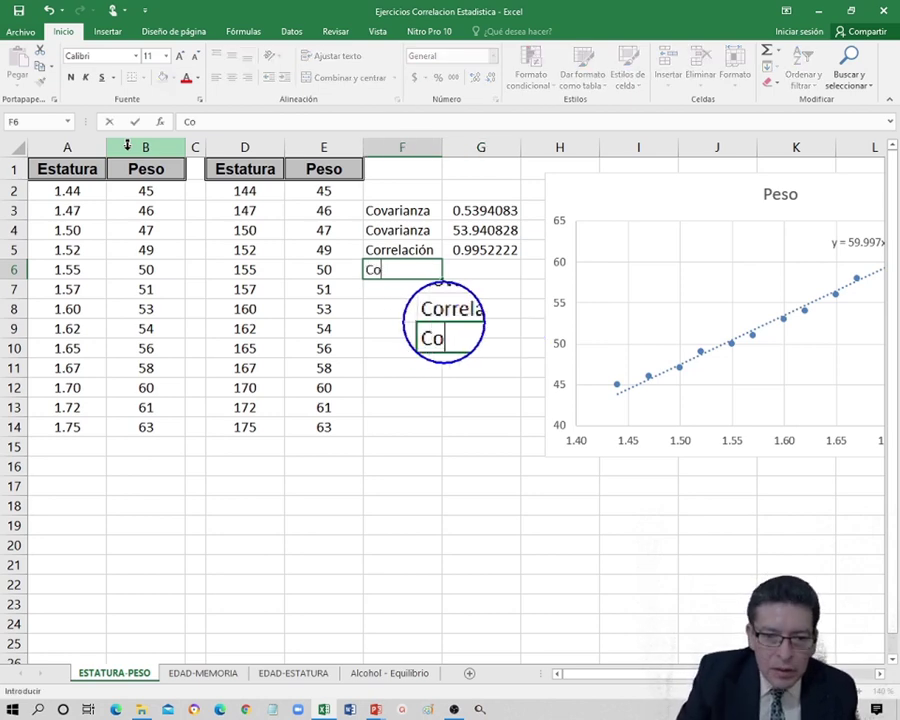
{"action": "type", "text": "r"}
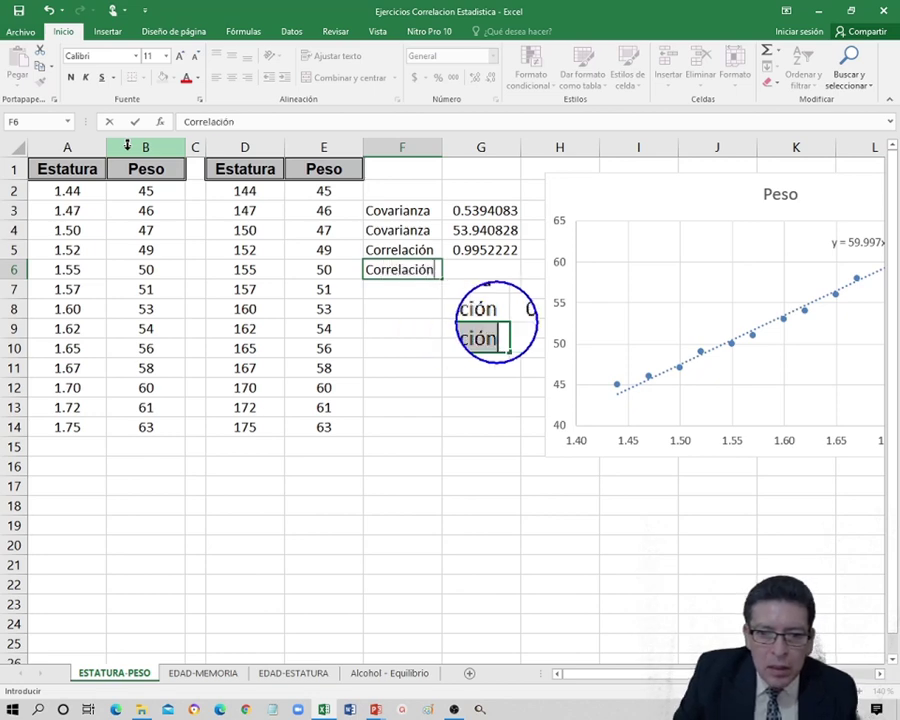
{"action": "key", "text": "Right"}
Calculate the correlation coefficient of the centimetre heights and weights in G6 with =COEF.DE.CORREL(D:D,E:E).
{"action": "type", "text": "="}
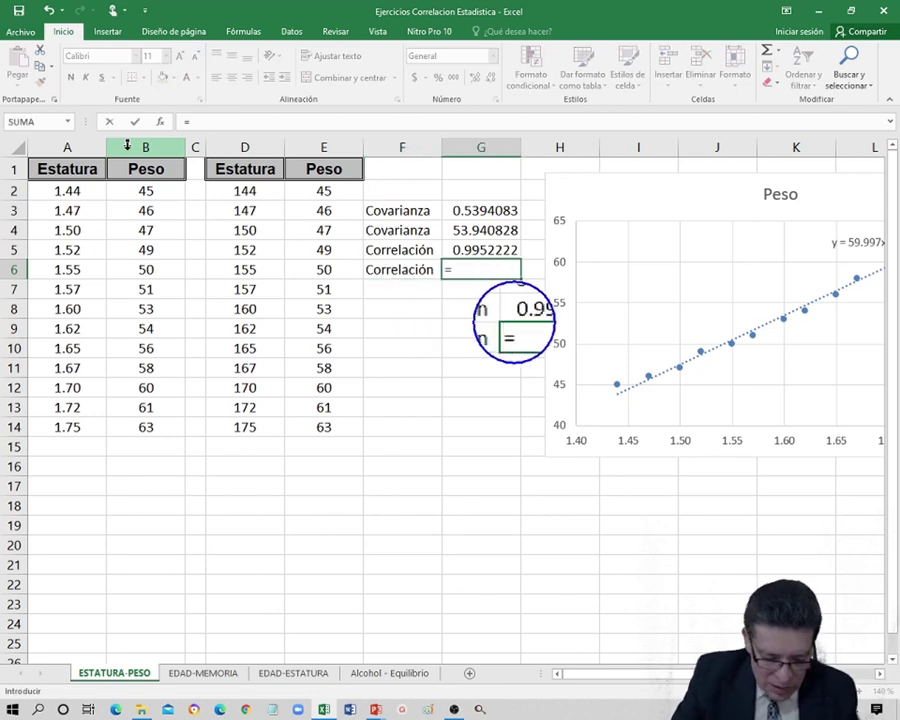
{"action": "type", "text": "coe"}
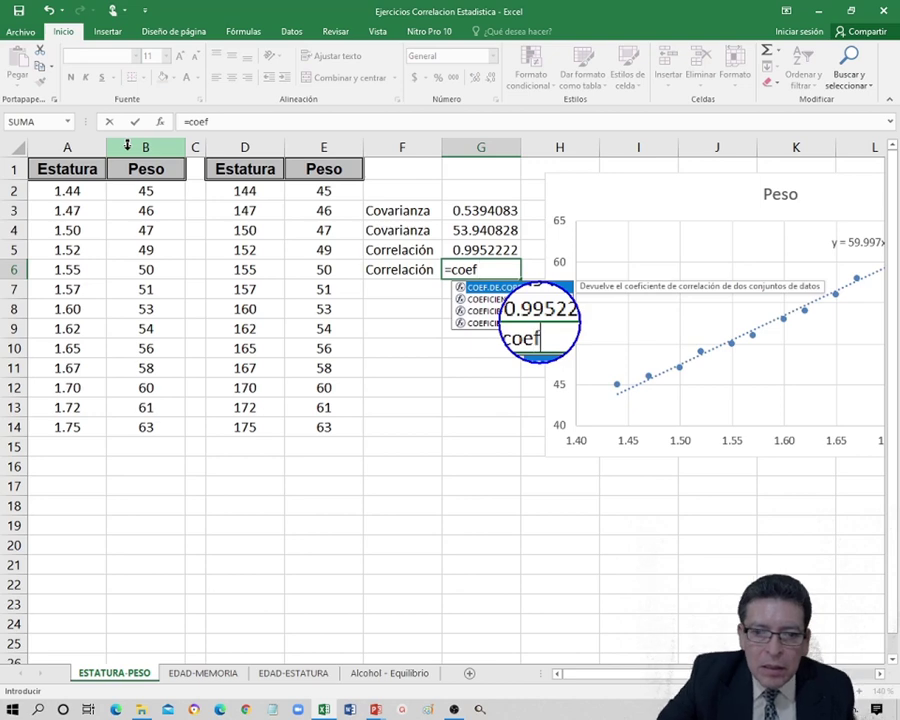
{"action": "type", "text": "f"}
{"action": "double_click", "coordinate": [487, 287]}
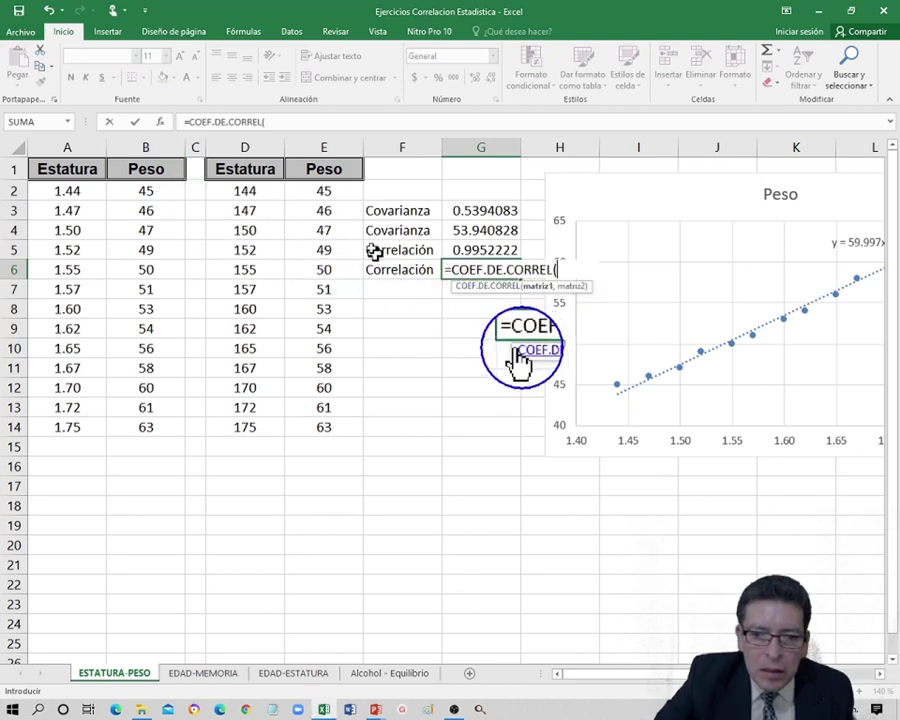
{"action": "left_click", "coordinate": [247, 147]}
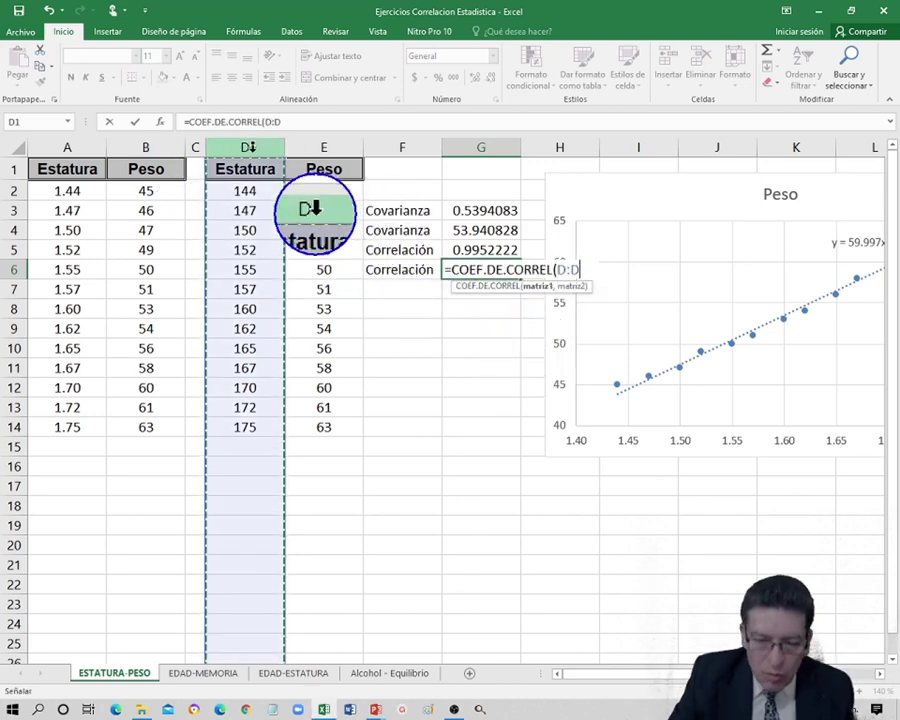
{"action": "type", "text": ","}
{"action": "left_click", "coordinate": [306, 147]}
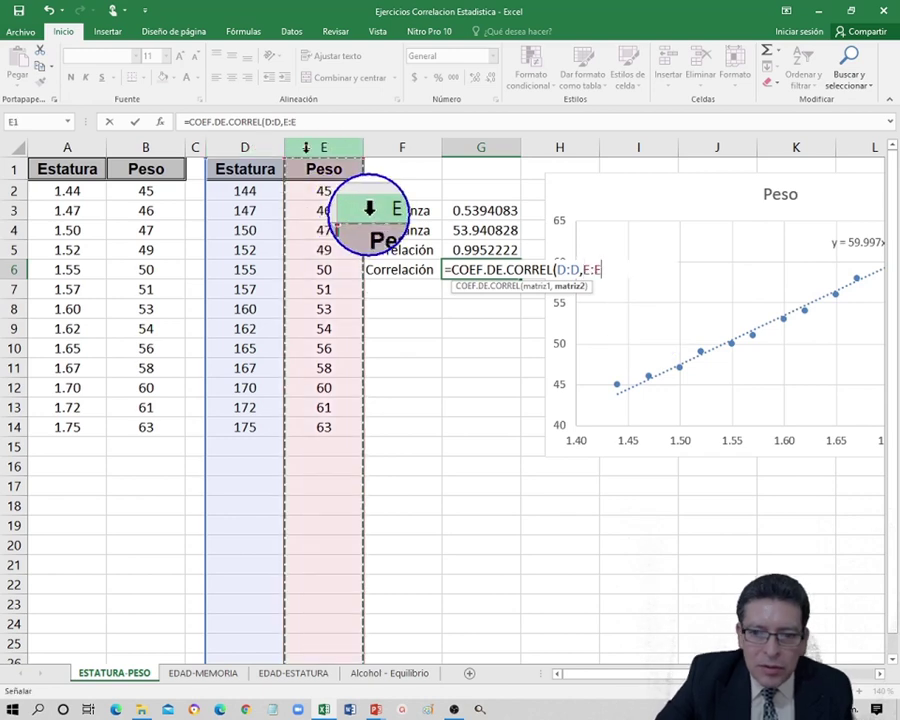
{"action": "type", "text": ")"}
{"action": "key", "text": "Return"}
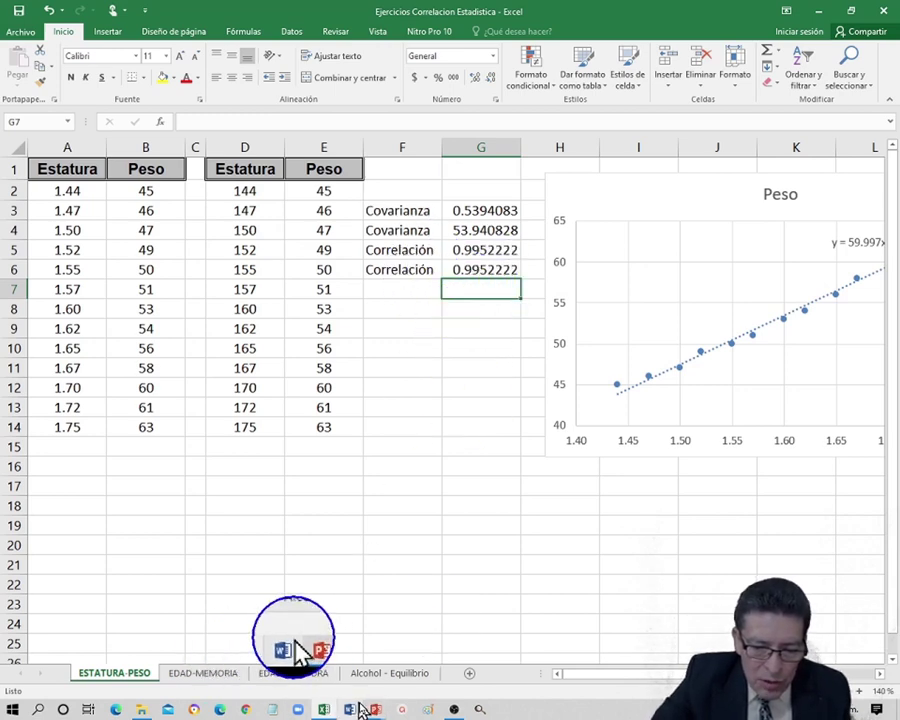
Switch to the PowerPoint slide show and advance to the Coeficiente de Correlación de Pearson slide.
{"action": "mouse_move", "coordinate": [375, 709]}
{"action": "left_click", "coordinate": [336, 612]}
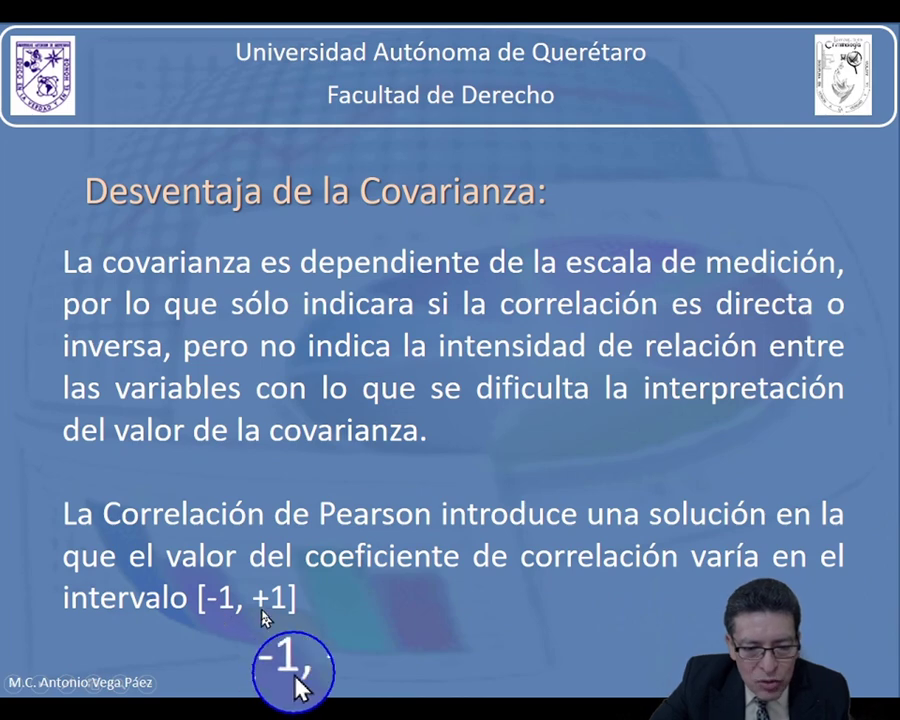
{"action": "left_click", "coordinate": [484, 530]}
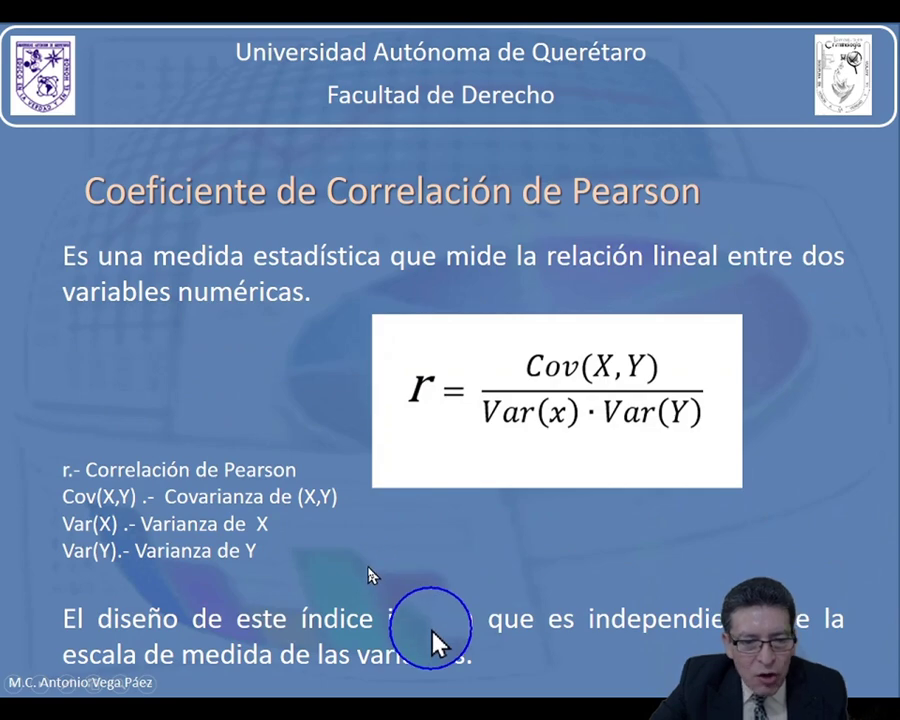
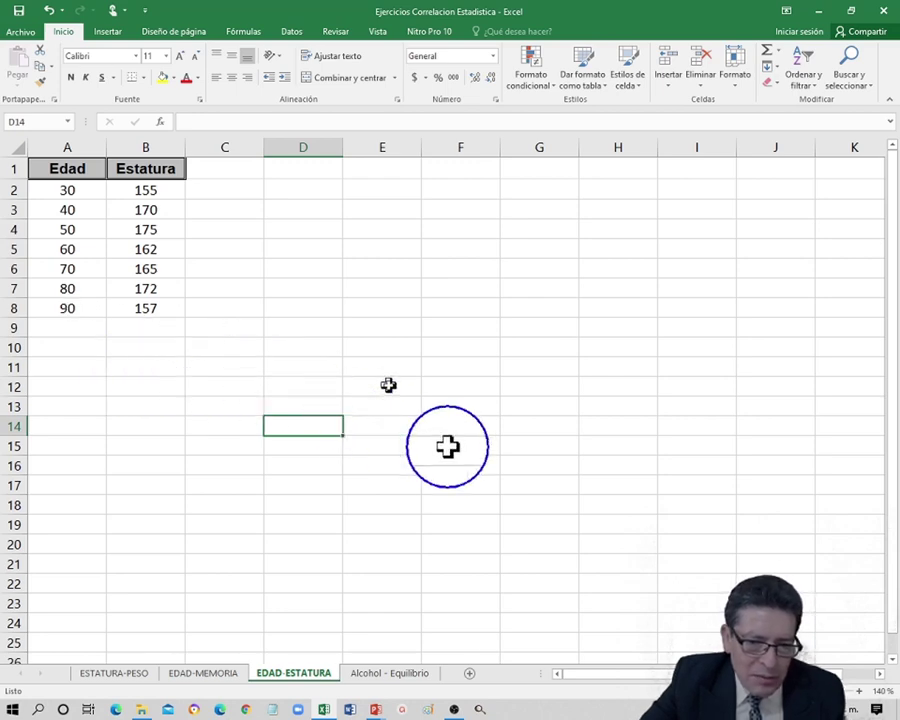
Insert a markers-only scatter chart of the Edad and Estatura data in columns A and B of the EDAD-ESTATURA sheet.
{"action": "left_click_drag", "start_coordinate": [382, 466], "coordinate": [426, 502]}
{"action": "left_click", "coordinate": [426, 502]}
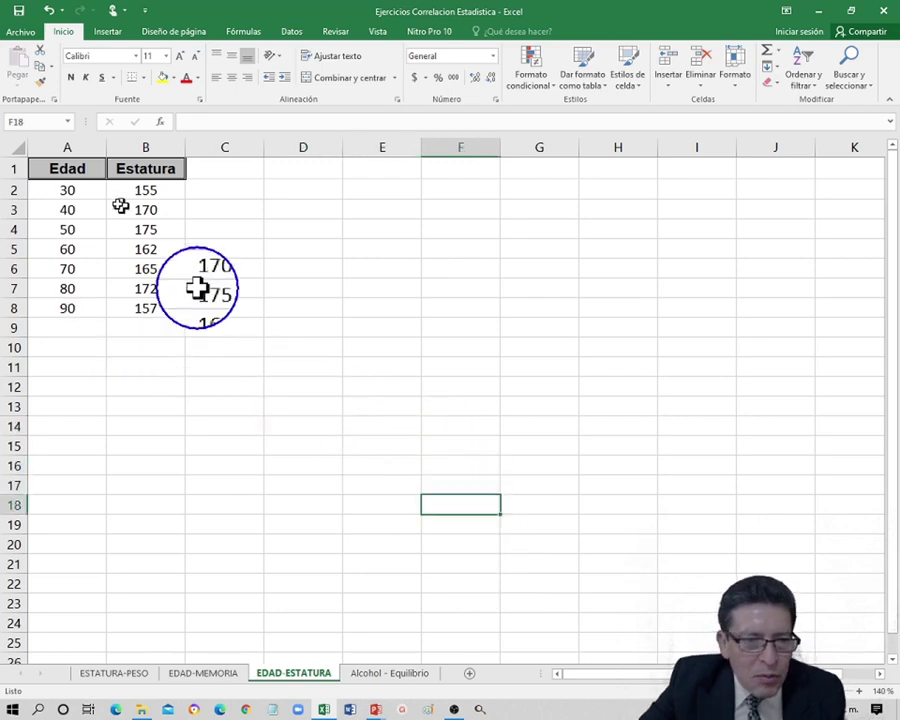
{"action": "left_click_drag", "start_coordinate": [67, 150], "coordinate": [148, 147]}
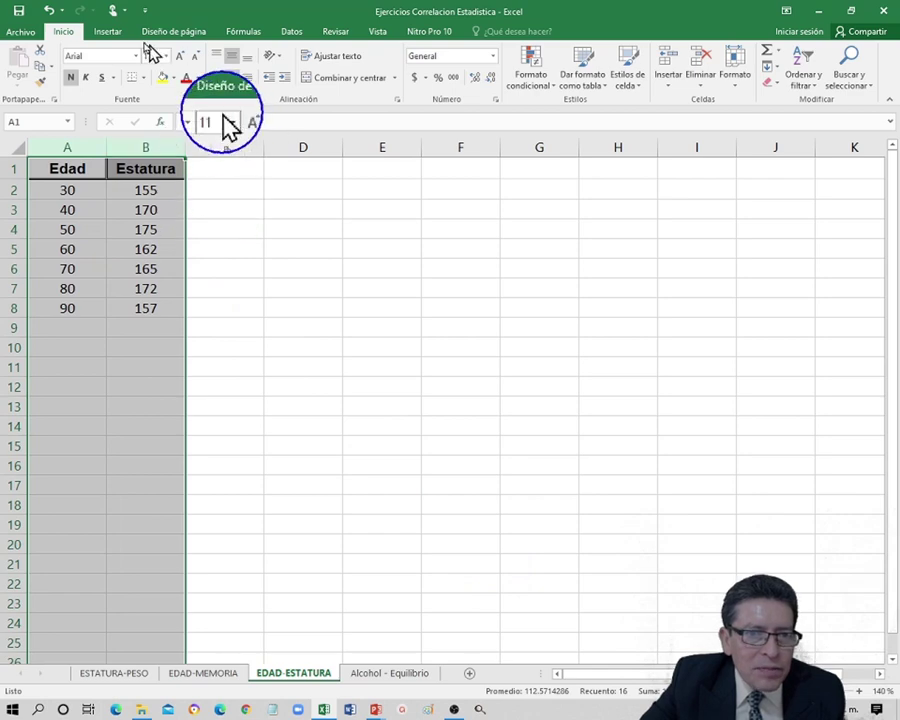
{"action": "left_click", "coordinate": [110, 33]}
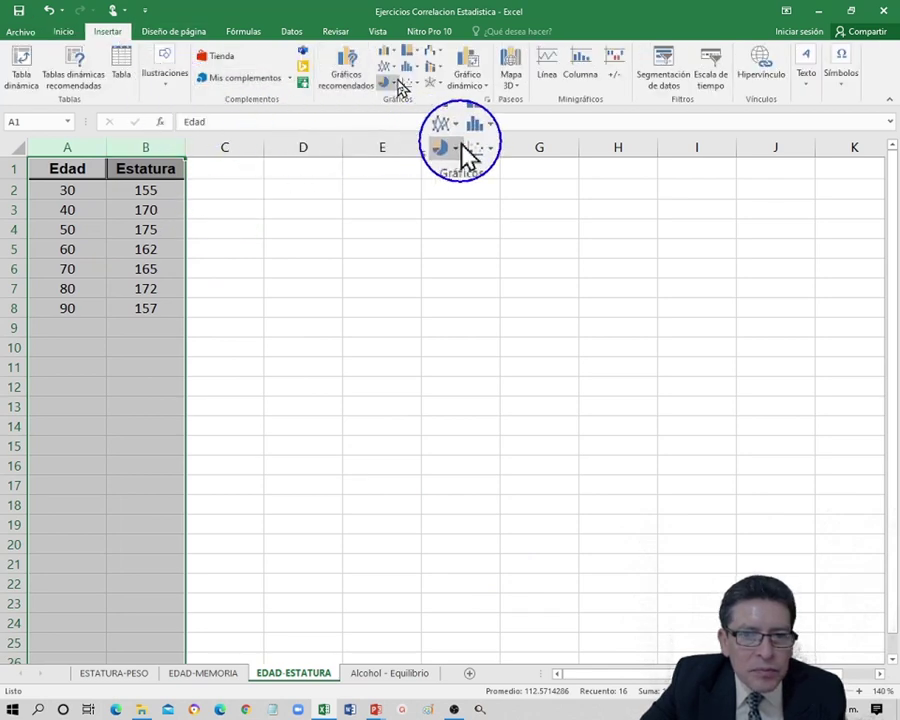
{"action": "left_click", "coordinate": [408, 86]}
{"action": "left_click", "coordinate": [422, 130]}
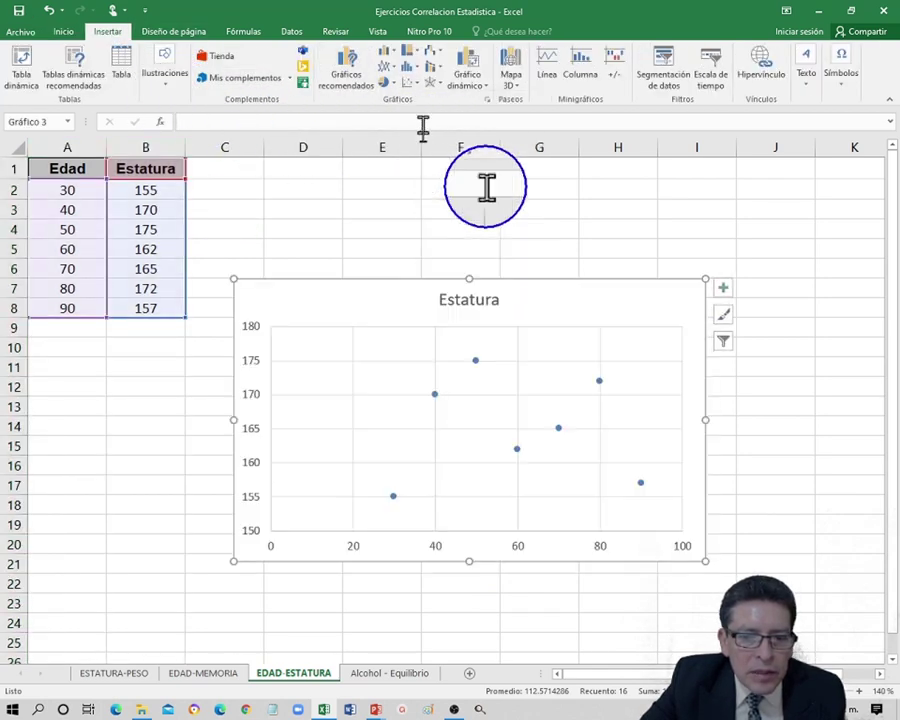
Move the Estatura scatter chart up beside the data and add a linear trendline with its equation placed above the line.
{"action": "left_click_drag", "start_coordinate": [504, 283], "coordinate": [667, 182]}
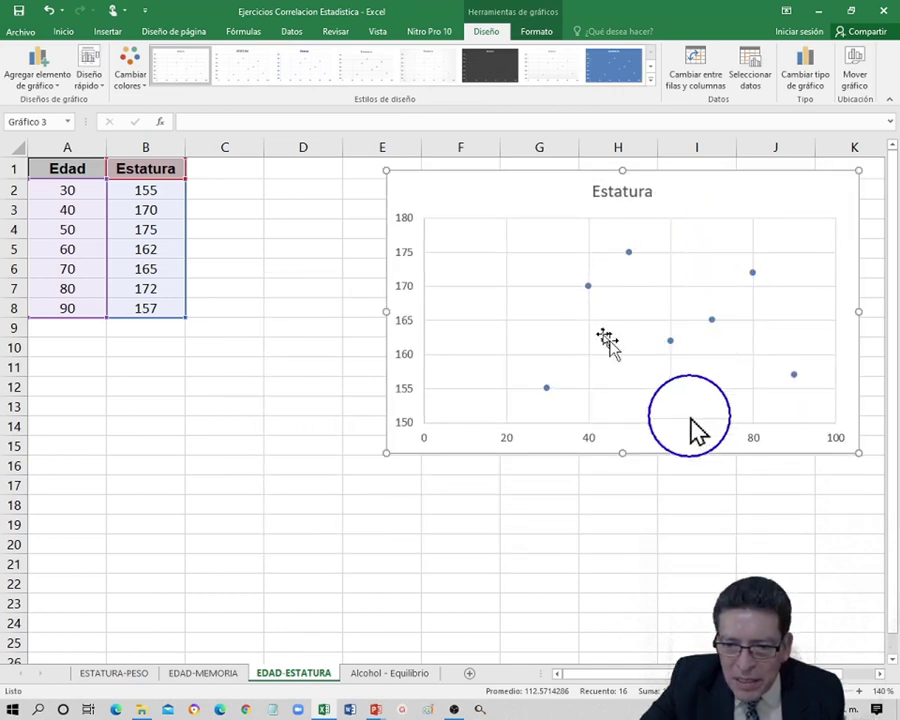
{"action": "left_click", "coordinate": [589, 288]}
{"action": "right_click", "coordinate": [589, 289]}
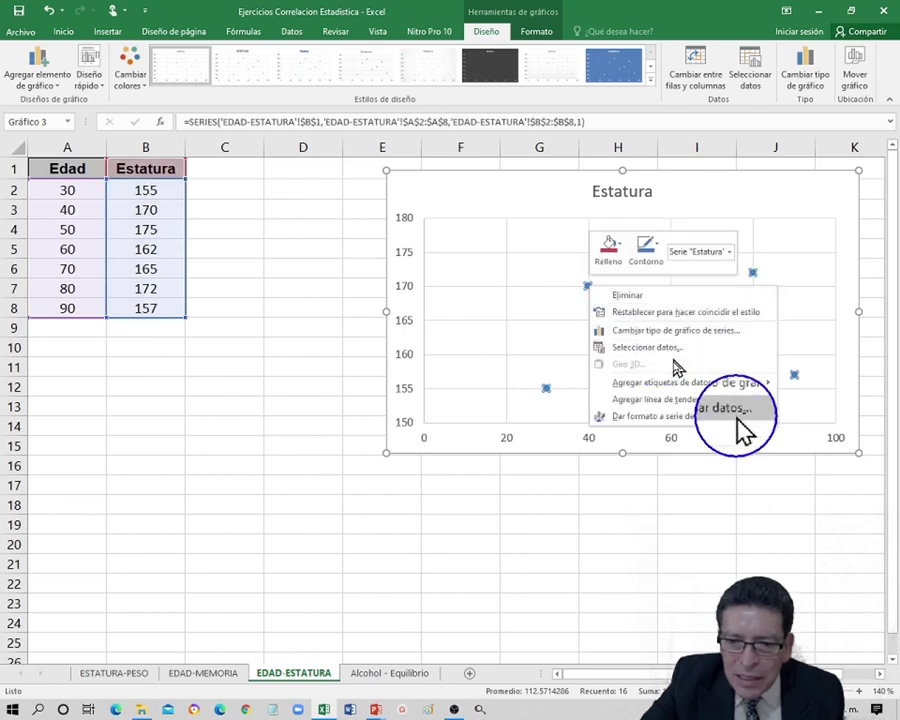
{"action": "left_click", "coordinate": [678, 399]}
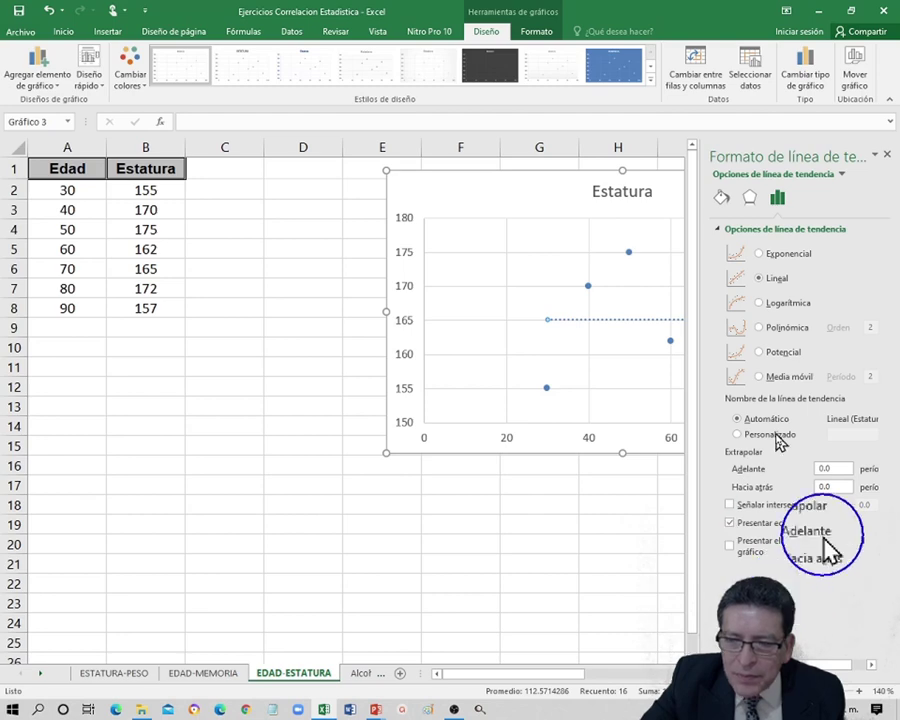
{"action": "left_click", "coordinate": [887, 158]}
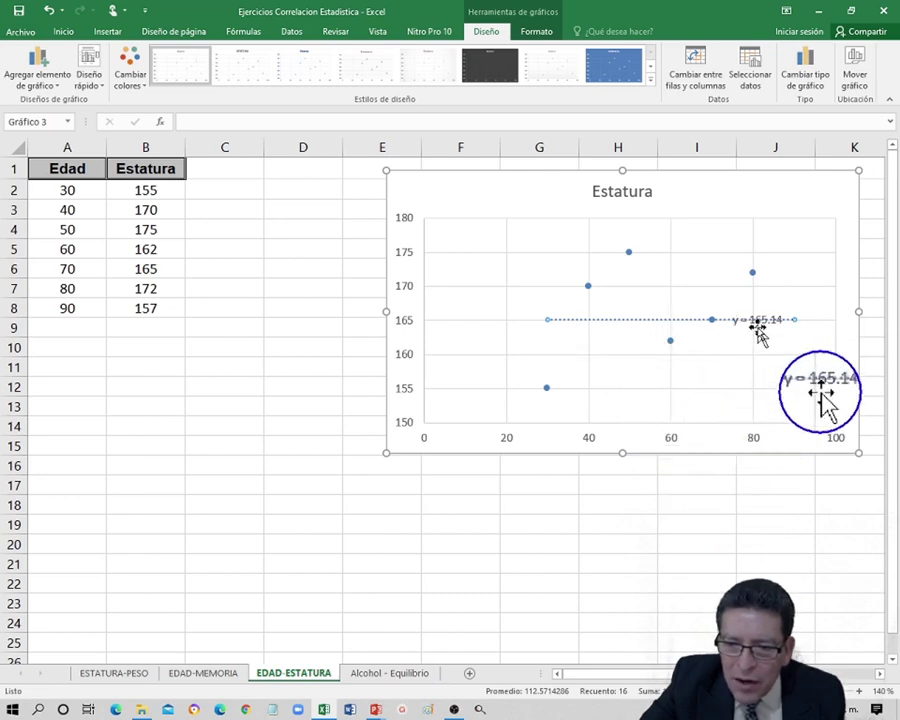
{"action": "left_click_drag", "start_coordinate": [752, 322], "coordinate": [710, 298]}
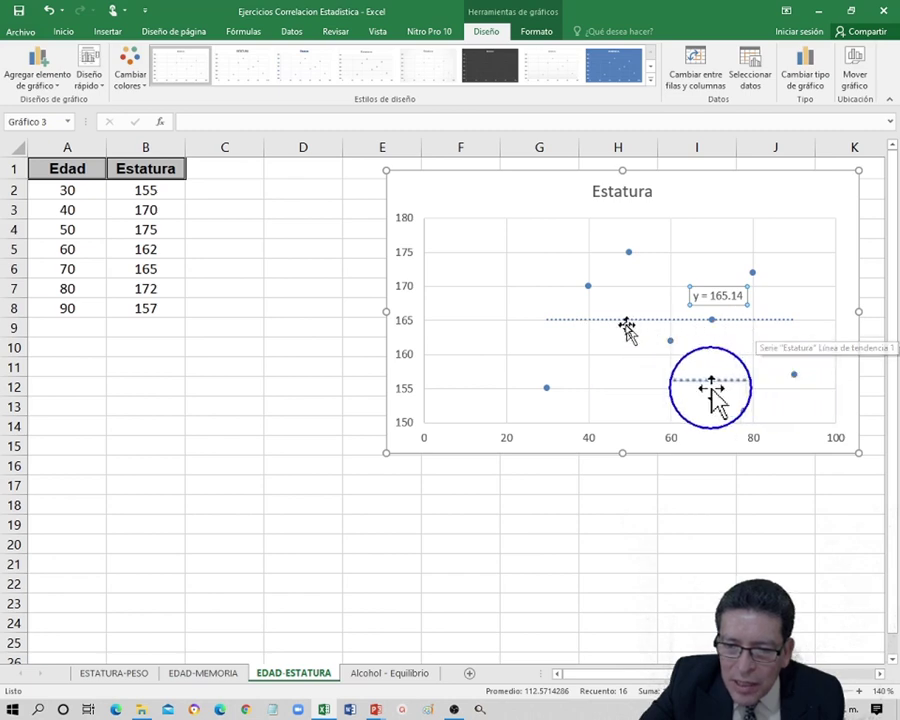
Narrow column C to a thin spacer and reposition the chart clear of columns D and E.
{"action": "left_click_drag", "start_coordinate": [264, 147], "coordinate": [205, 153]}
{"action": "left_click_drag", "start_coordinate": [395, 190], "coordinate": [445, 193]}
Enter the label Covarianza in D3 of the EDAD-ESTATURA sheet.
{"action": "left_click", "coordinate": [236, 208]}
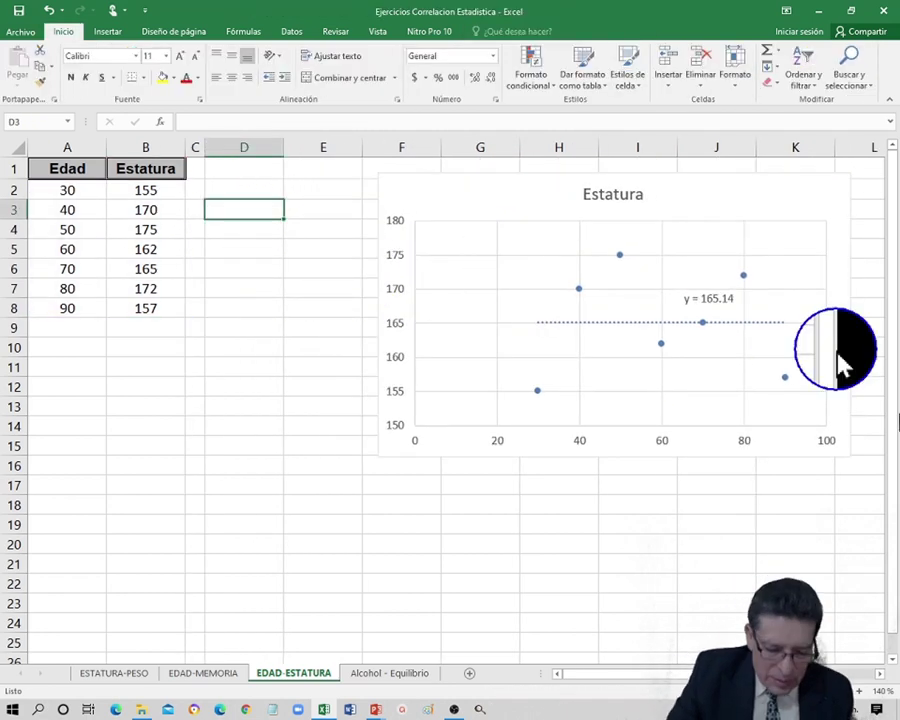
{"action": "type", "text": "x"}
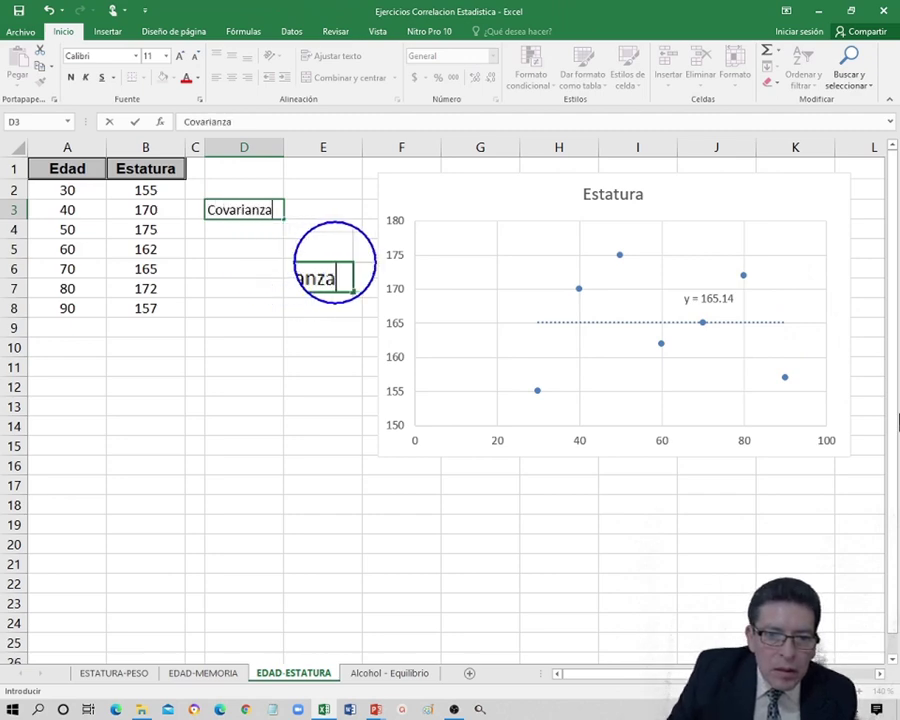
{"action": "type", "text": "ovarianza"}
{"action": "key", "text": "Tab"}
Calculate the covariance of Edad and Estatura in E3 with =COVAR(A:A,B:B).
{"action": "type", "text": "=cova"}
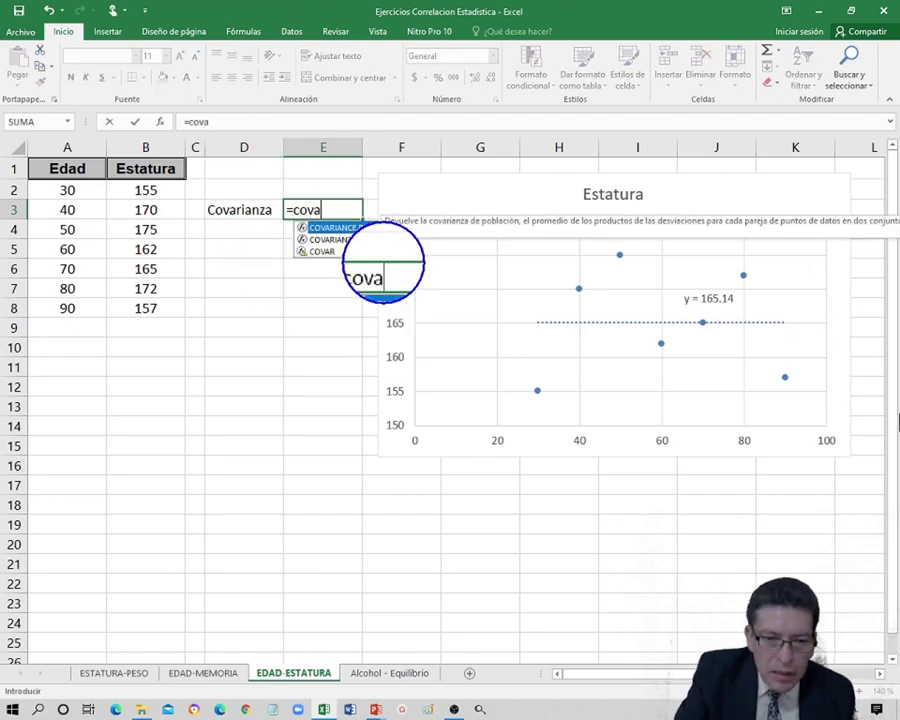
{"action": "type", "text": "r("}
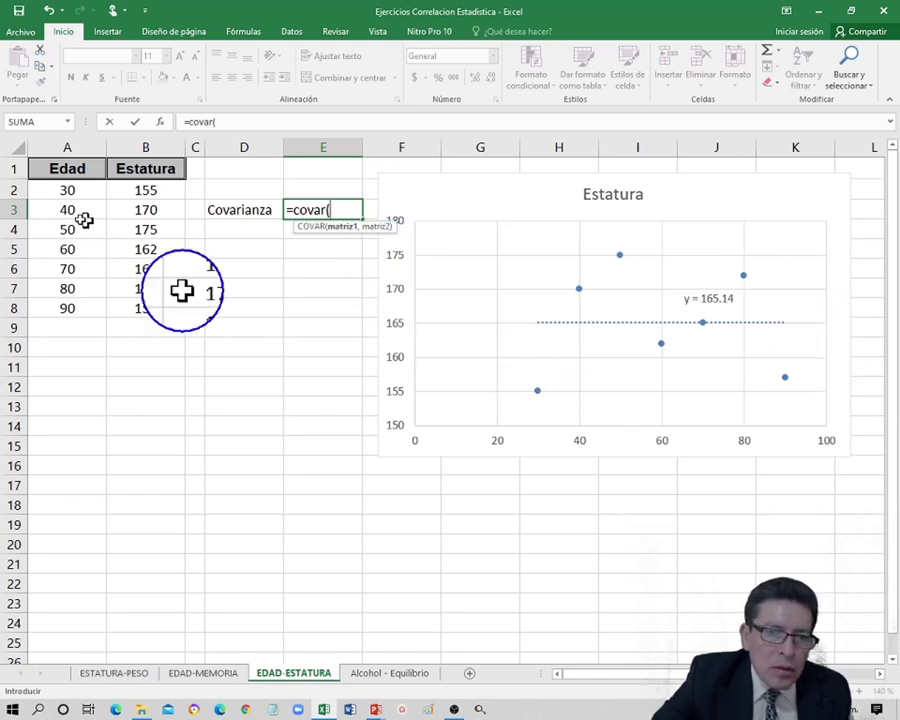
{"action": "left_click", "coordinate": [72, 148]}
{"action": "type", "text": ","}
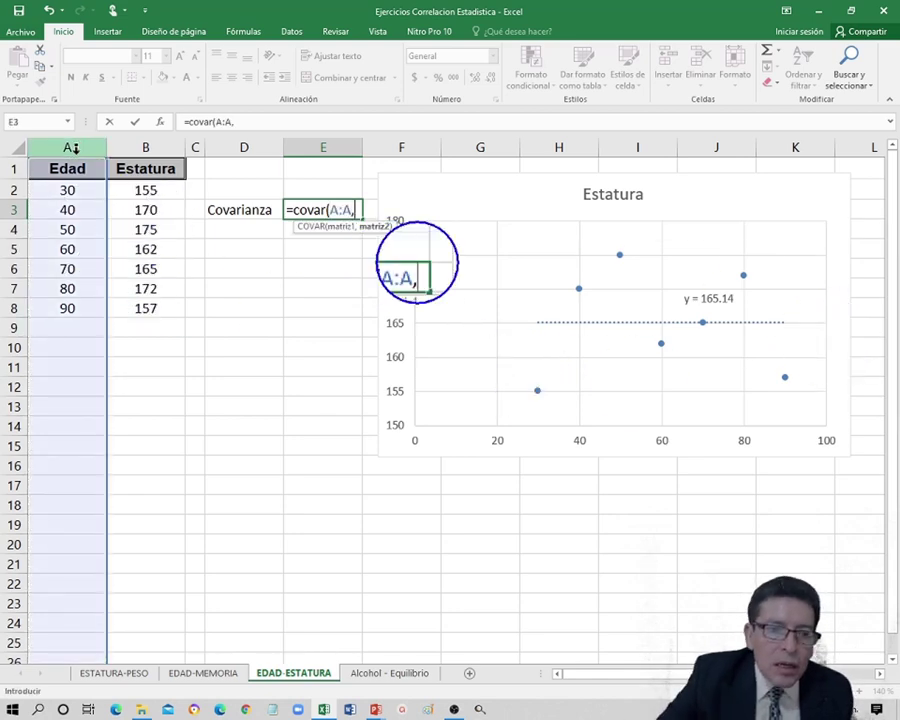
{"action": "left_click", "coordinate": [122, 147]}
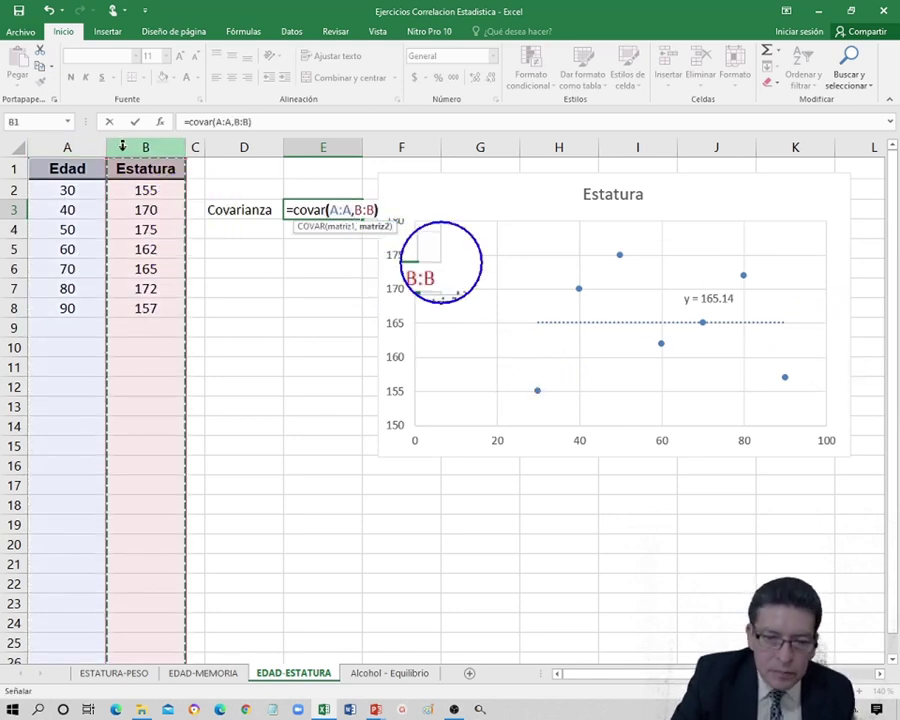
{"action": "type", "text": ")"}
{"action": "key", "text": "Return"}
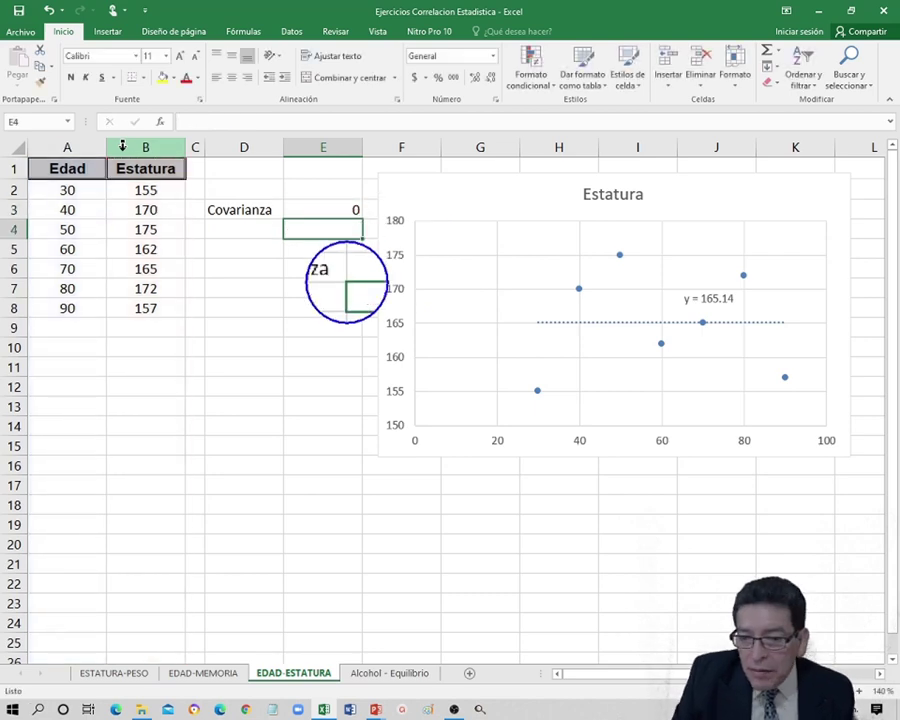
Enter the label Correlación in D4, directly under the Covarianza label.
{"action": "key", "text": "Left"}
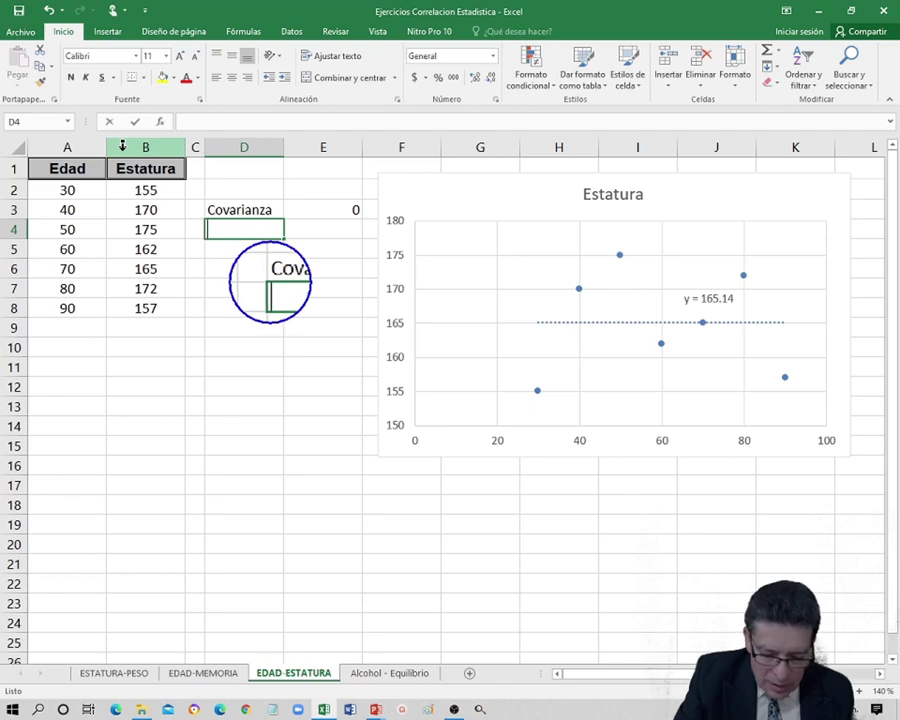
{"action": "type", "text": "Correlación"}
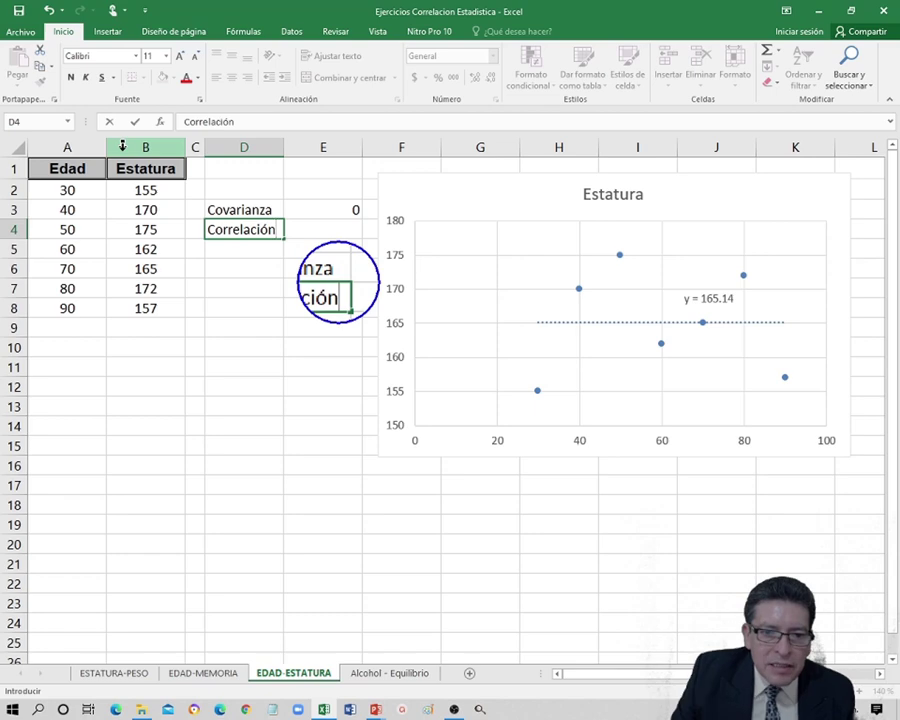
{"action": "key", "text": "Tab"}
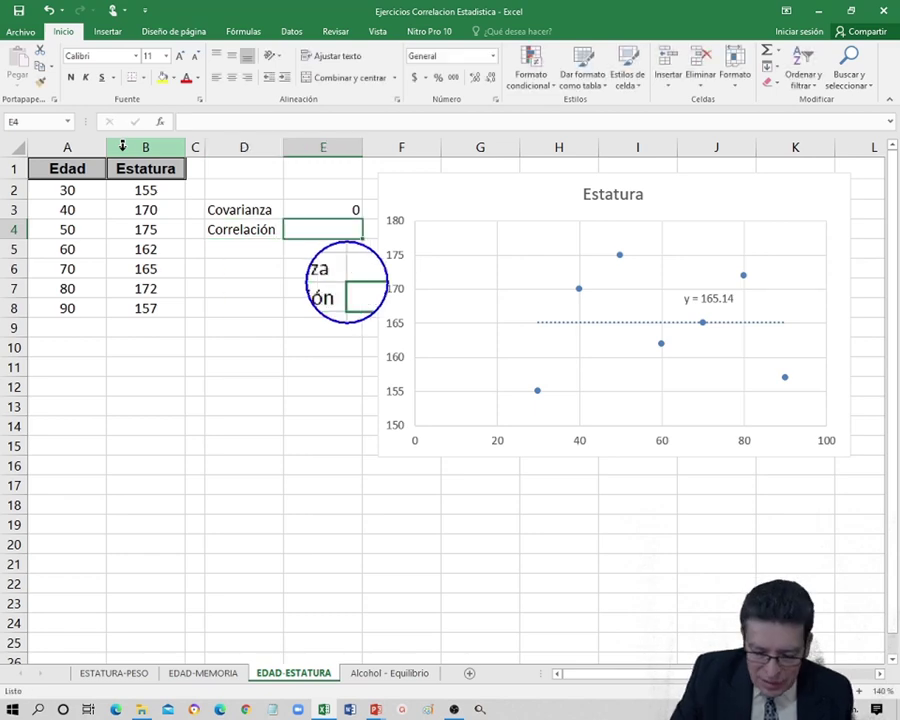
Calculate the correlation coefficient of Edad and Estatura in E4 with =COEF.DE.CORREL(A:A,B:B).
{"action": "type", "text": "="}
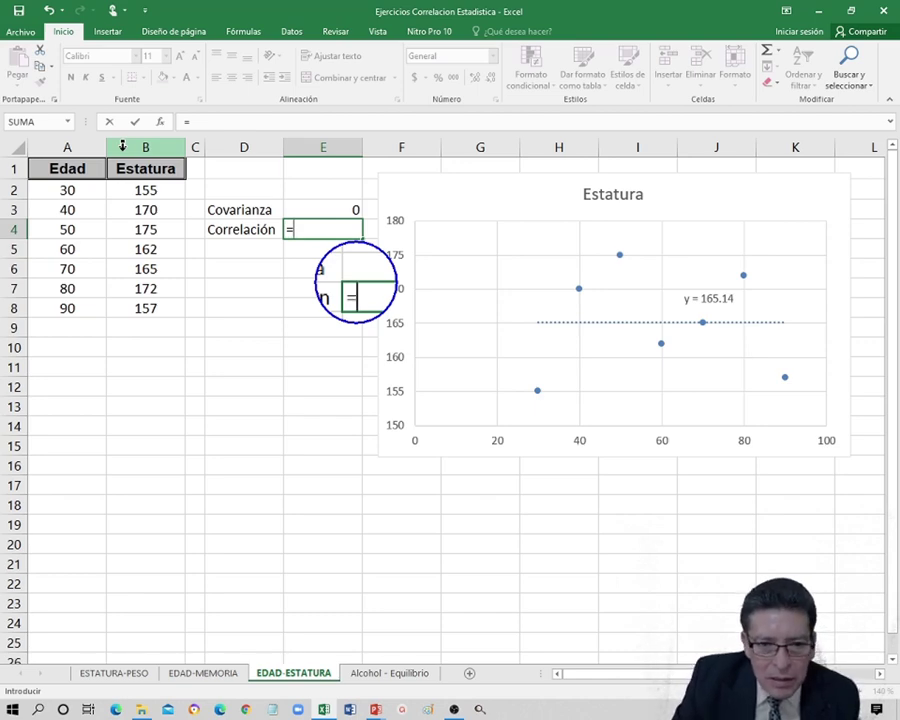
{"action": "type", "text": "coe"}
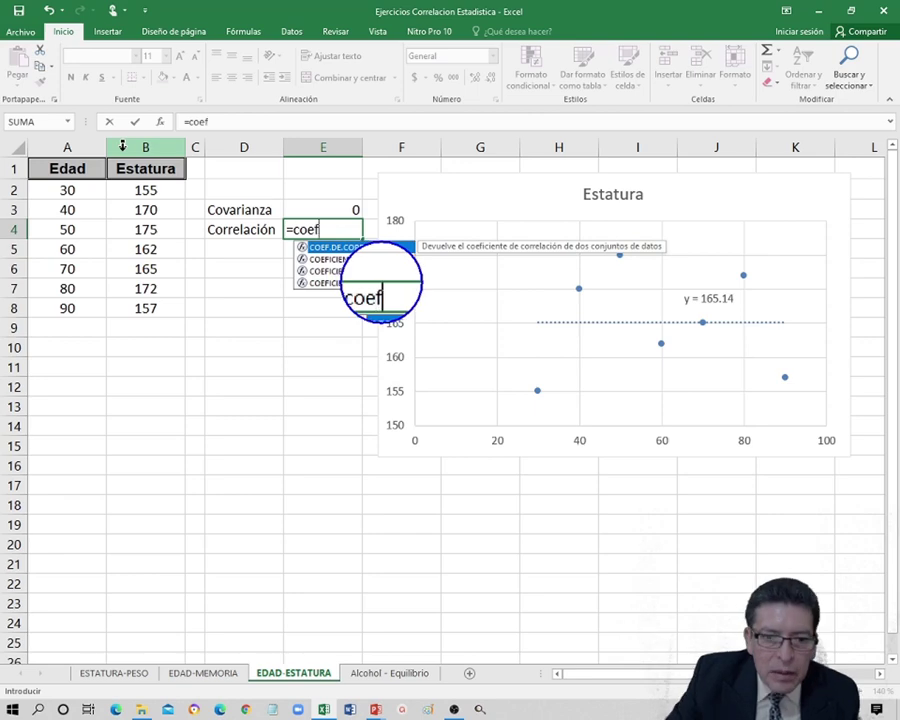
{"action": "type", "text": "f"}
{"action": "double_click", "coordinate": [330, 247]}
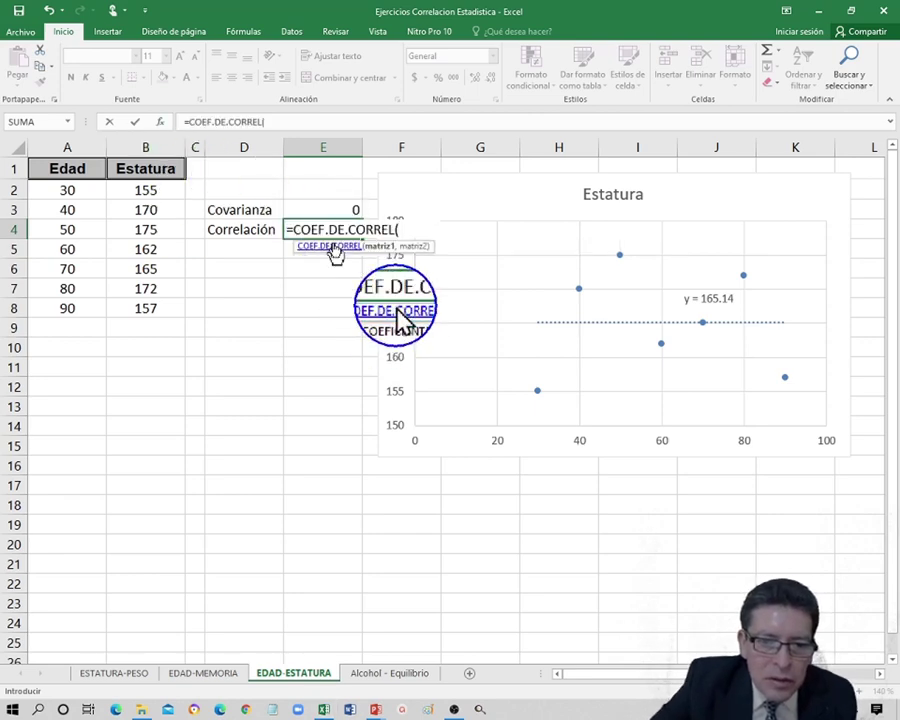
{"action": "left_click", "coordinate": [76, 143]}
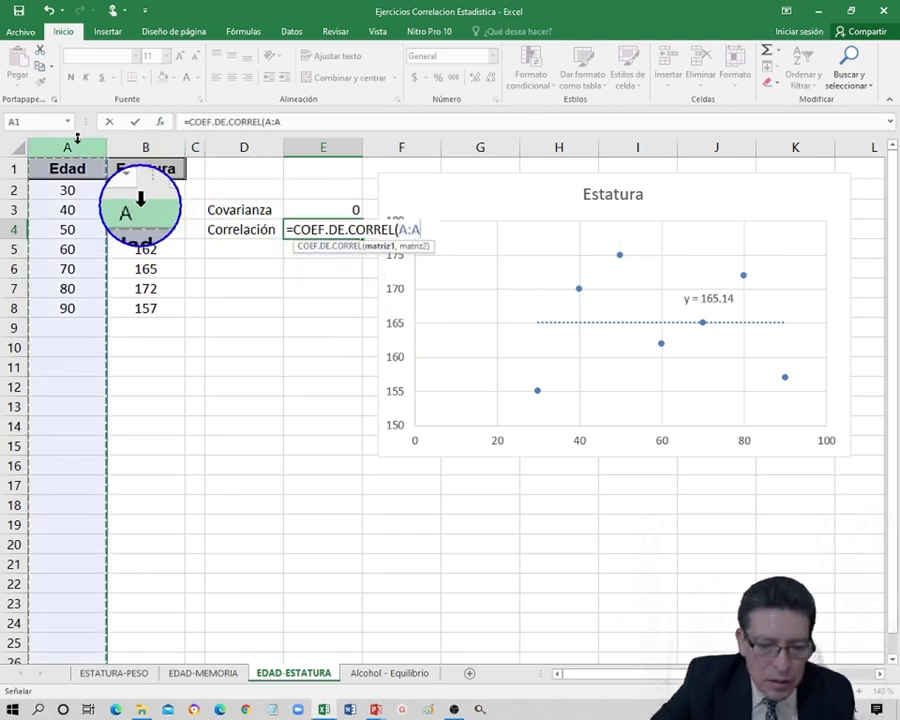
{"action": "type", "text": ","}
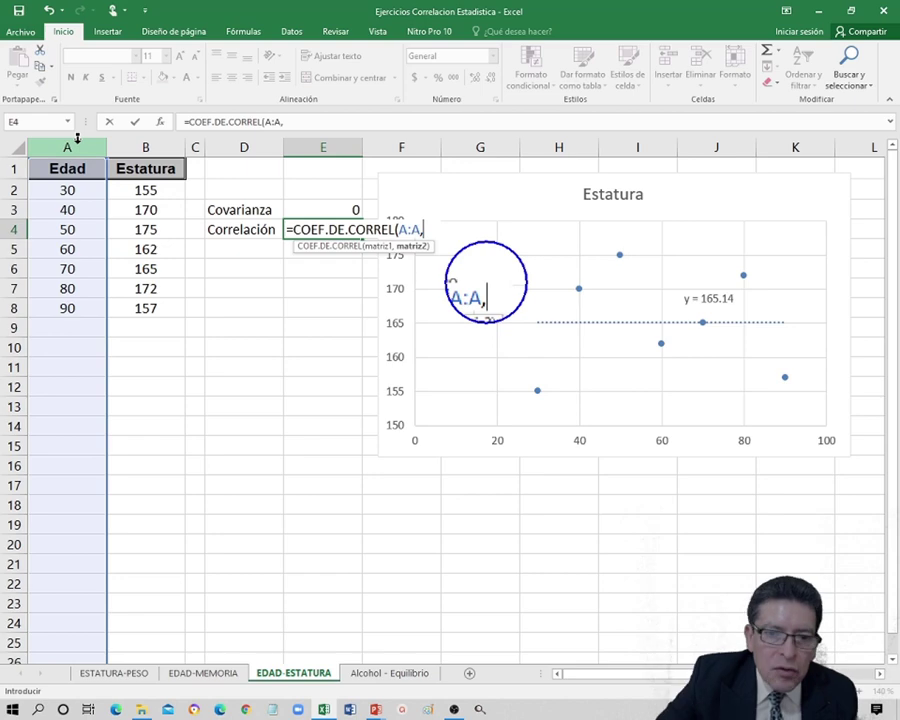
{"action": "left_click", "coordinate": [147, 146]}
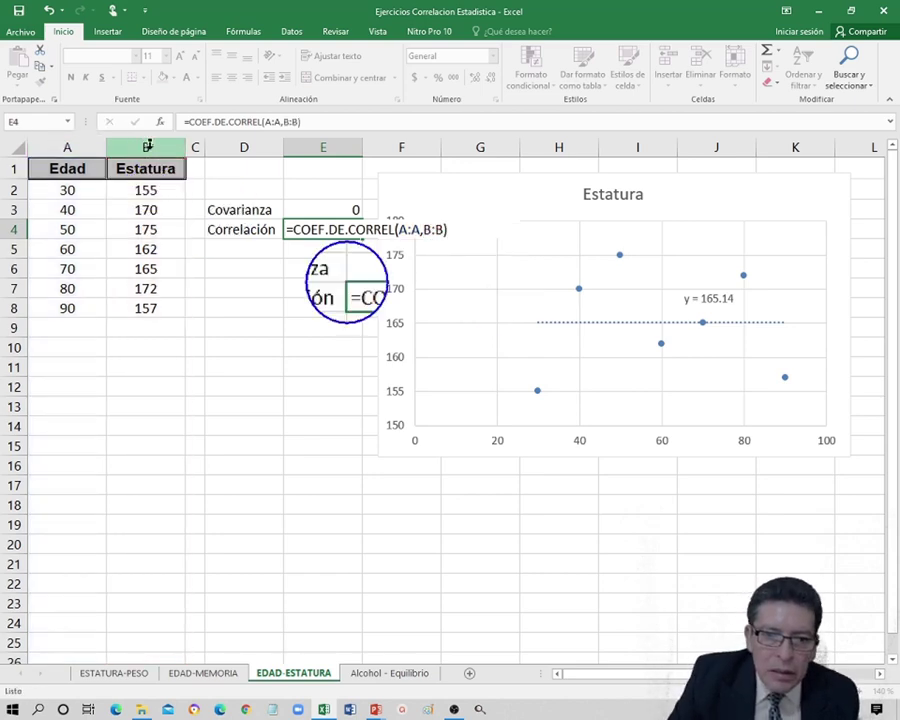
{"action": "key", "text": "Return"}
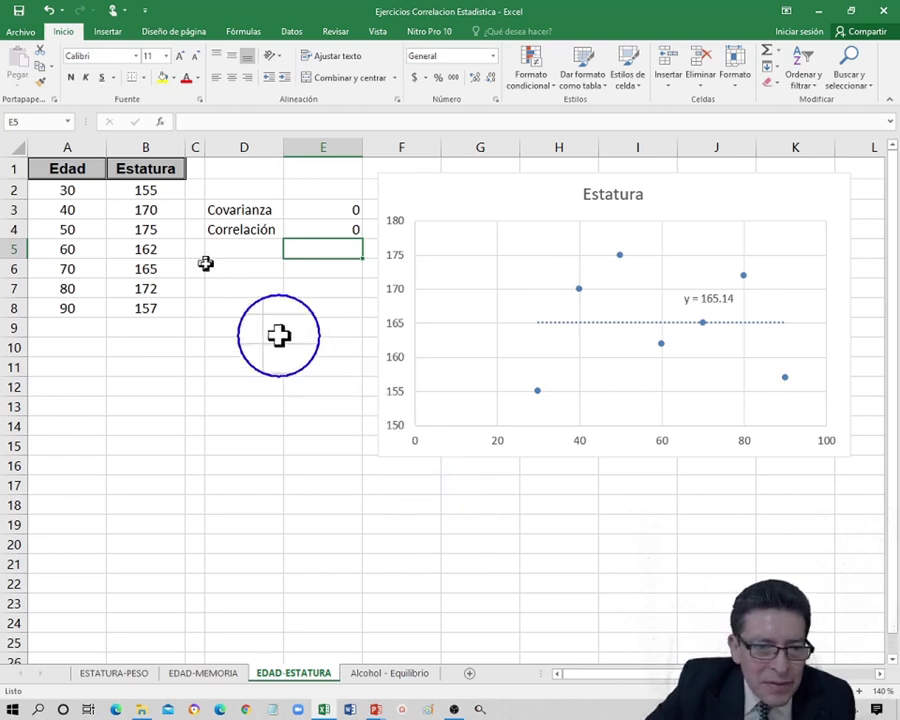
Change the Estatura value for age 40 in B3 to 169 to test its effect on covariance, correlation and trendline.
{"action": "left_click", "coordinate": [155, 209]}
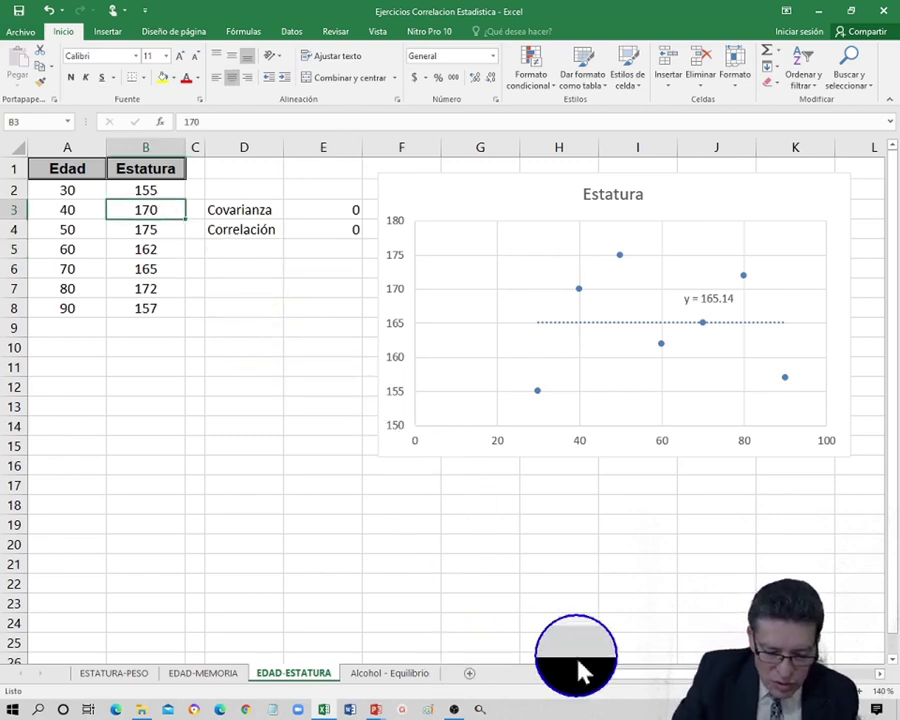
{"action": "type", "text": "169"}
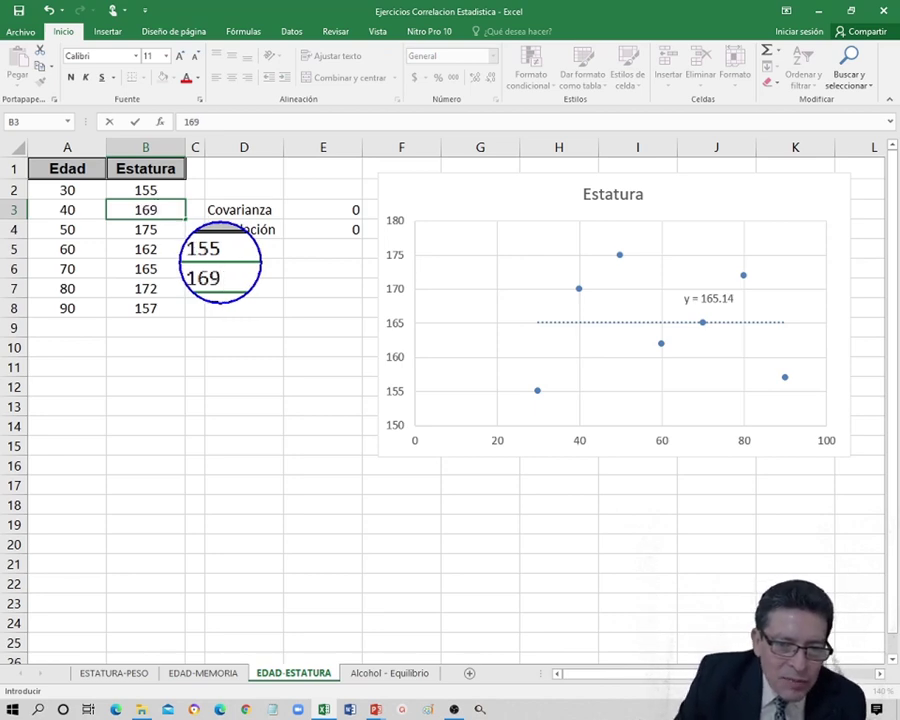
{"action": "key", "text": "Return"}
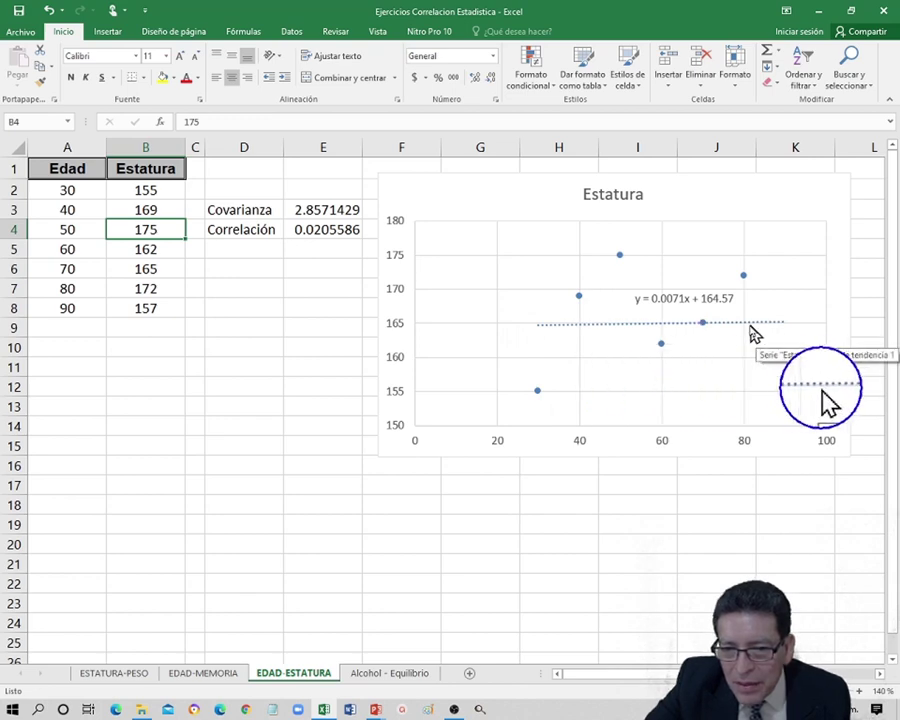
Set the Estatura value in B3 to 171 and check the recalculated correlation in E4.
{"action": "left_click", "coordinate": [150, 208]}
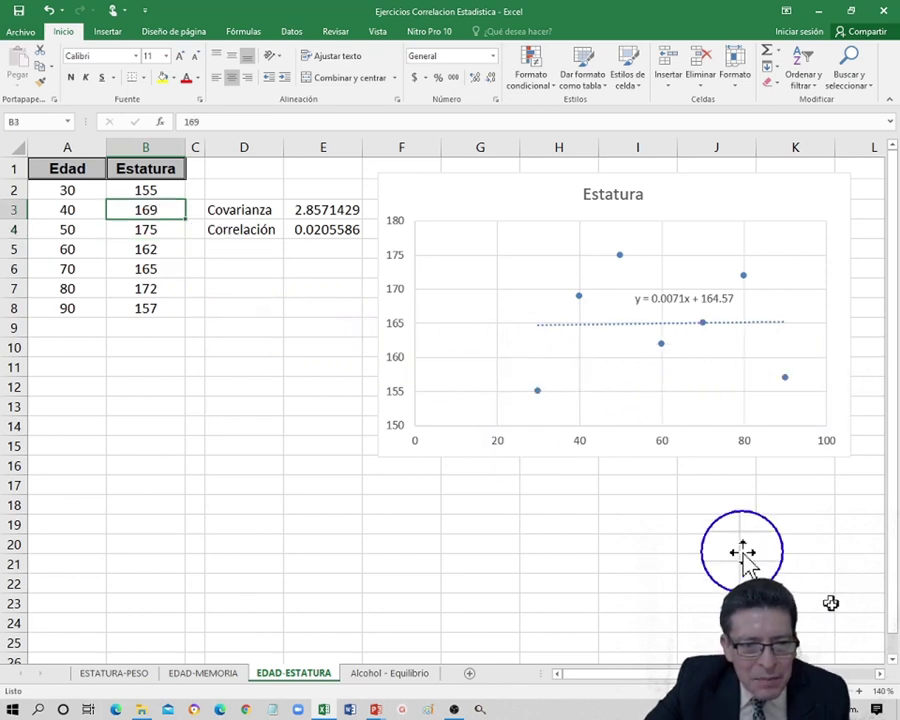
{"action": "type", "text": "17"}
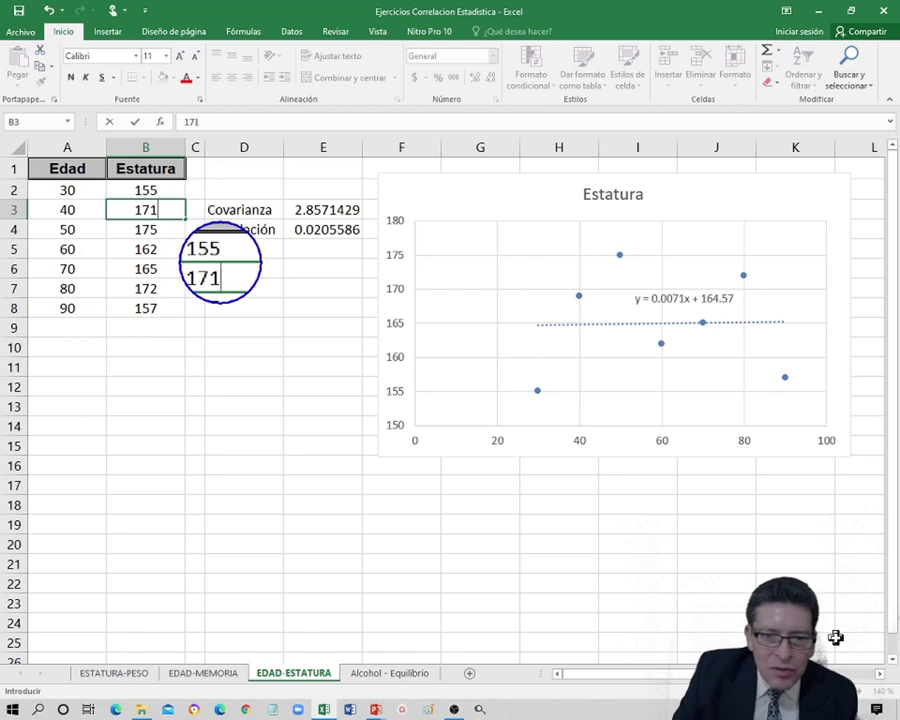
{"action": "type", "text": "1"}
{"action": "key", "text": "Return"}
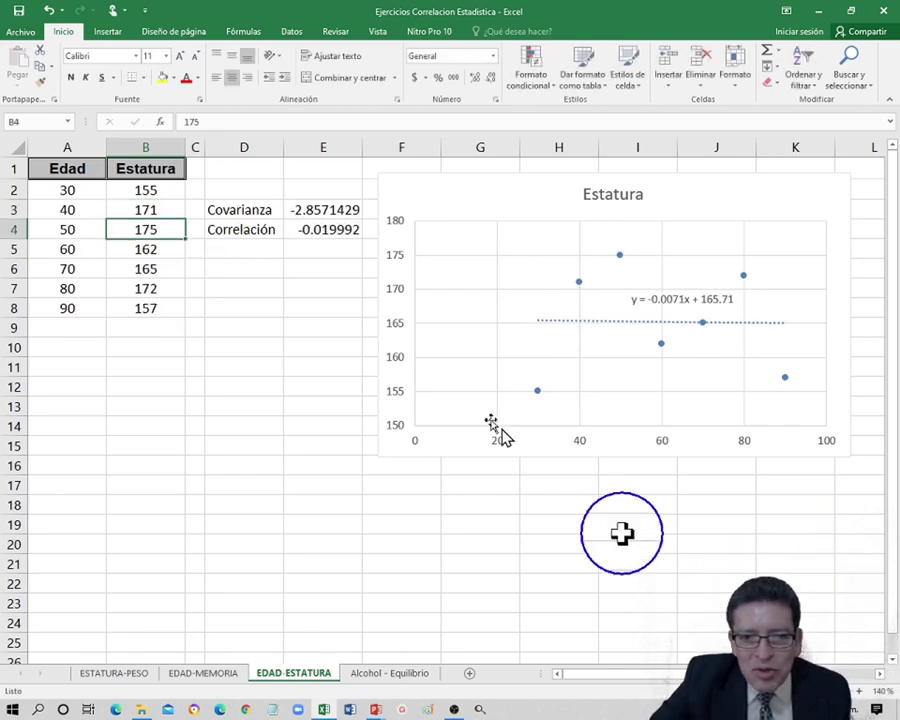
{"action": "left_click", "coordinate": [313, 230]}
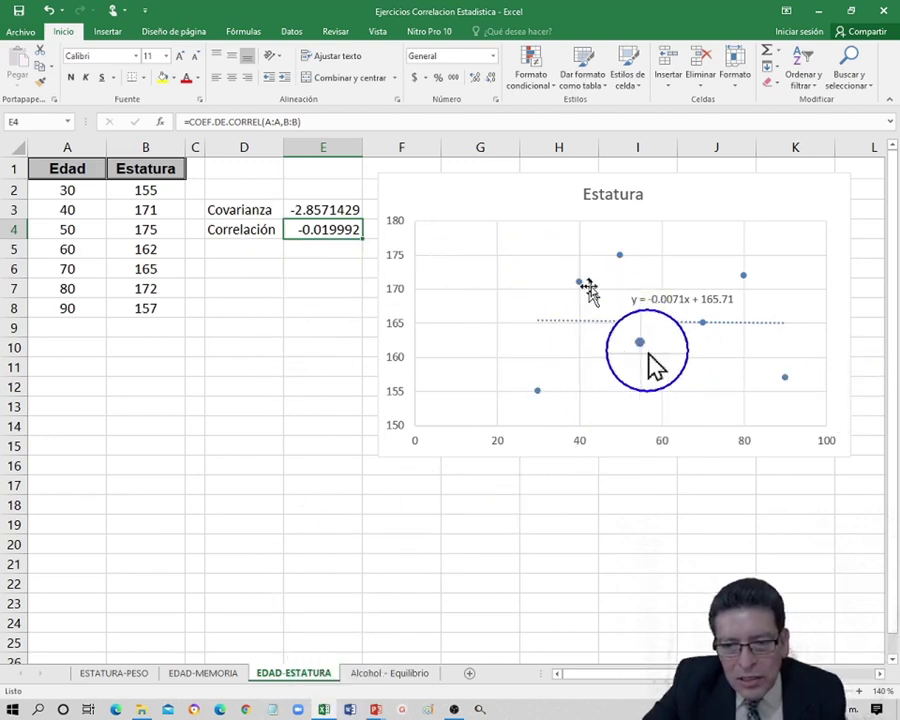
Restore the Estatura value in B3 to 170.
{"action": "left_click", "coordinate": [168, 207]}
{"action": "type", "text": "17"}
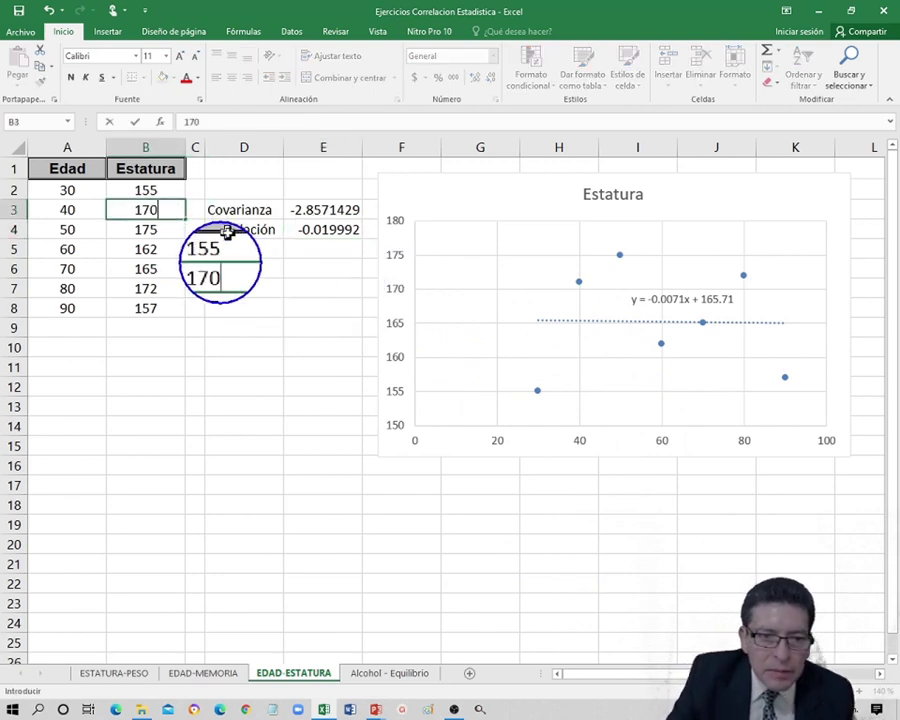
{"action": "key", "text": "Return"}
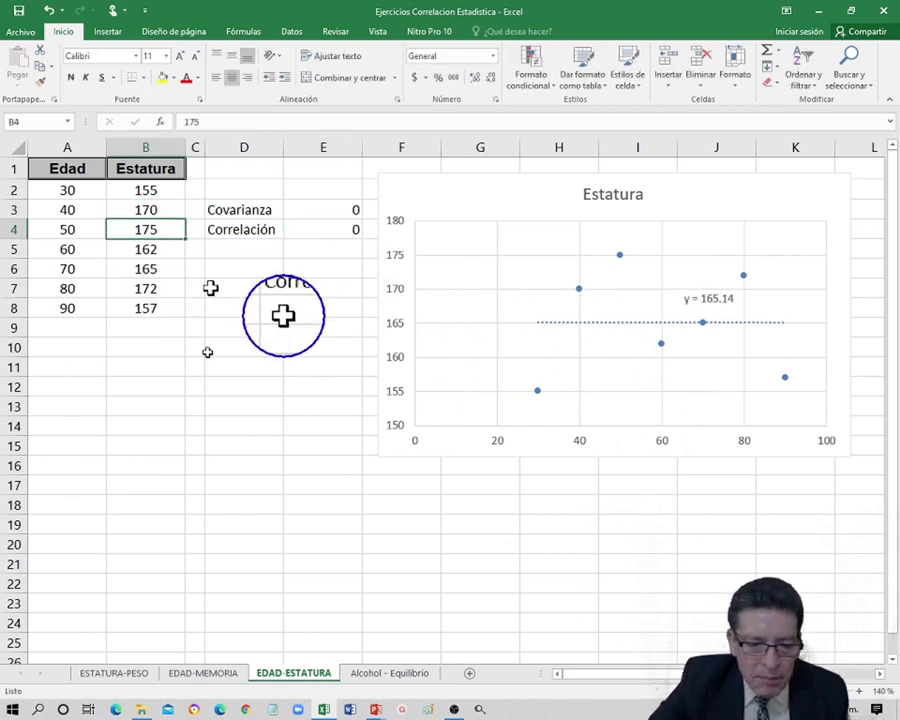
Review the results on the EDAD-MEMORIA and ESTATURA-PESO sheets and open the Alcohol - Equilibrio sheet.
{"action": "left_click", "coordinate": [203, 673]}
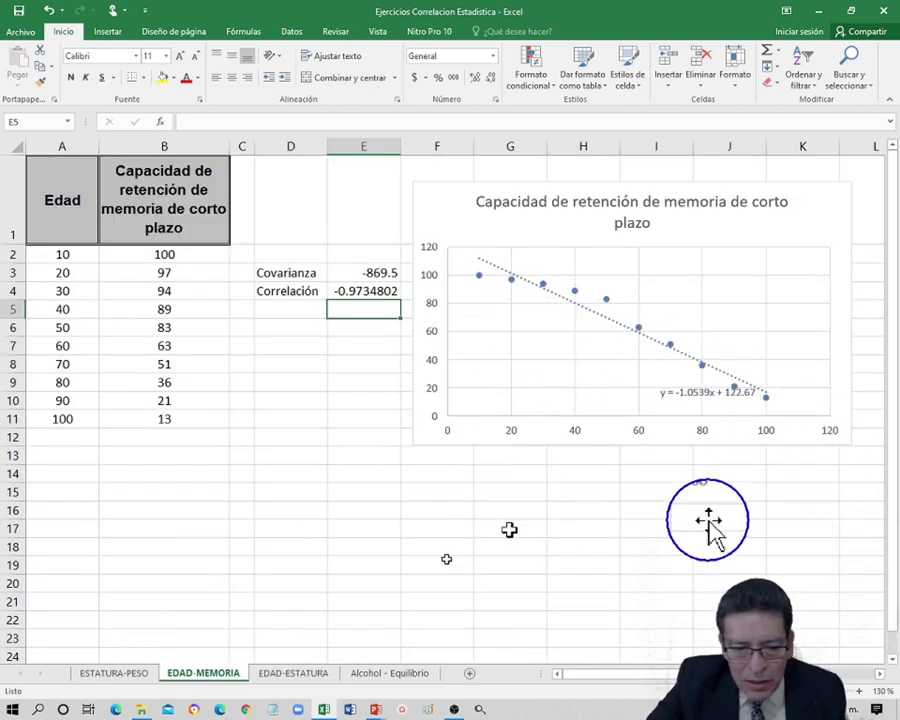
{"action": "left_click", "coordinate": [118, 674]}
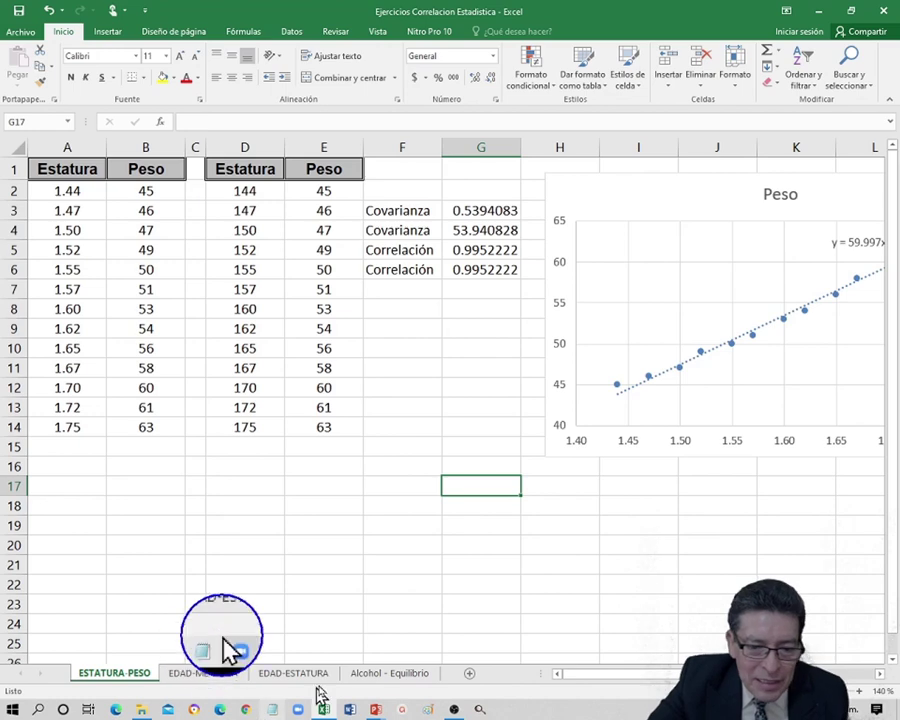
{"action": "left_click", "coordinate": [390, 680]}
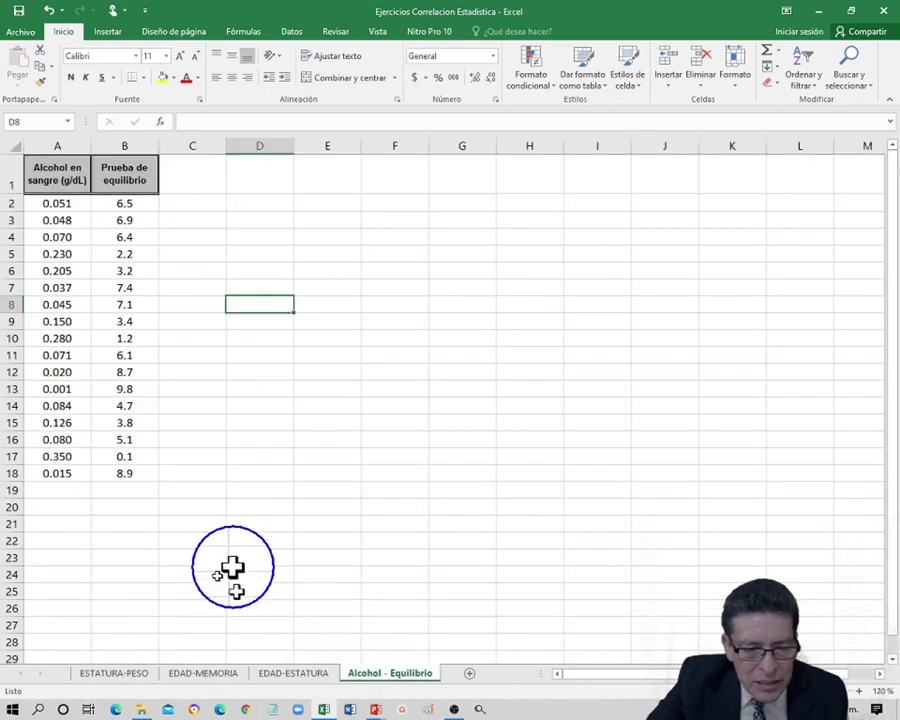
{"action": "left_click", "coordinate": [183, 565]}
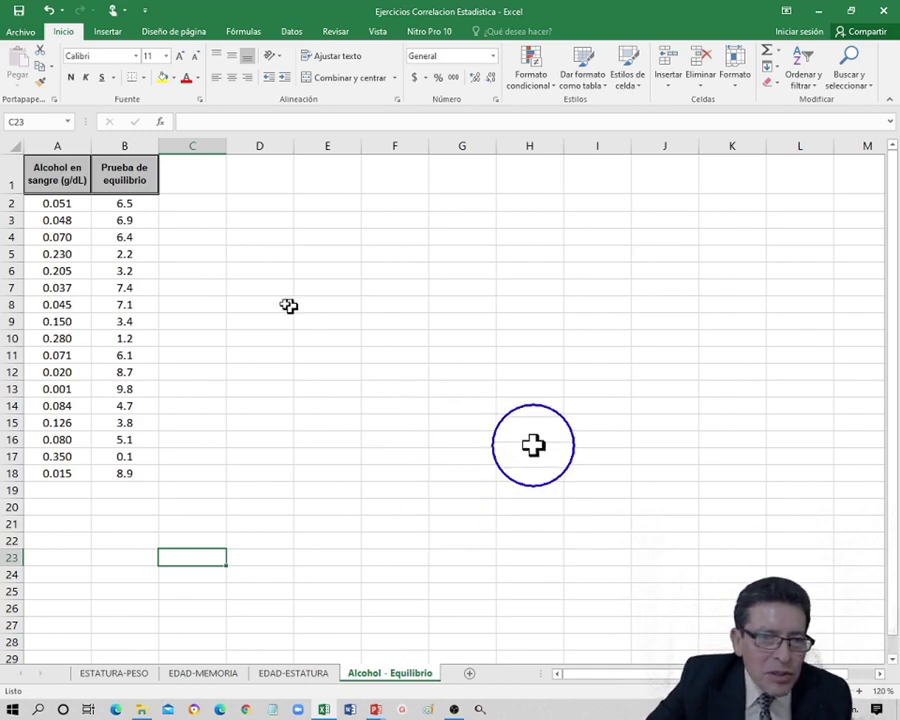
Insert a markers-only scatter chart from the alcohol and balance test data in columns A and B.
{"action": "left_click_drag", "start_coordinate": [57, 146], "coordinate": [124, 146]}
{"action": "left_click", "coordinate": [107, 31]}
{"action": "left_click", "coordinate": [412, 83]}
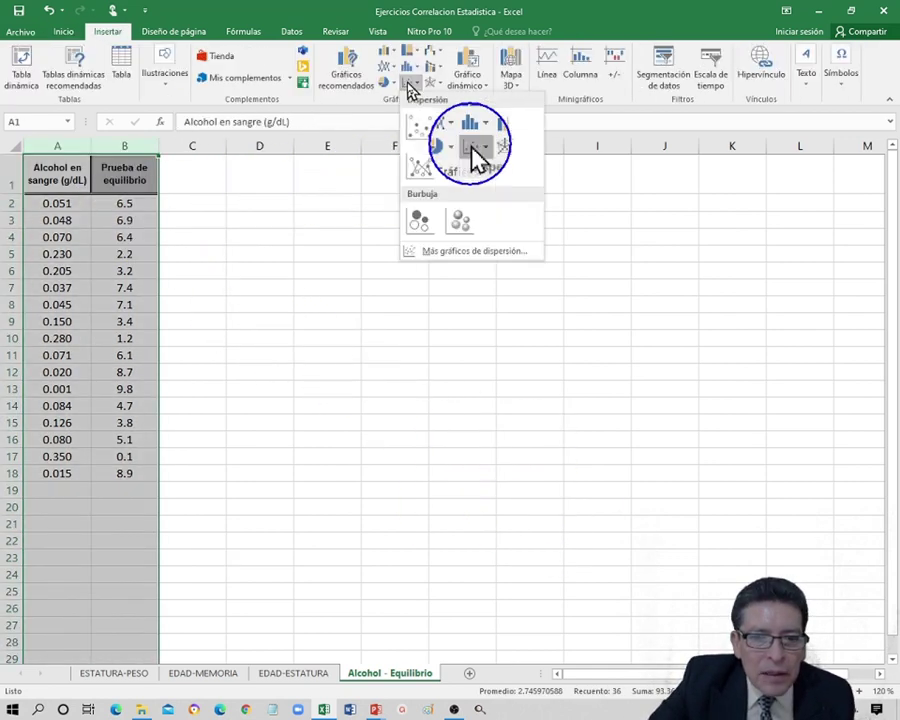
{"action": "left_click", "coordinate": [420, 117]}
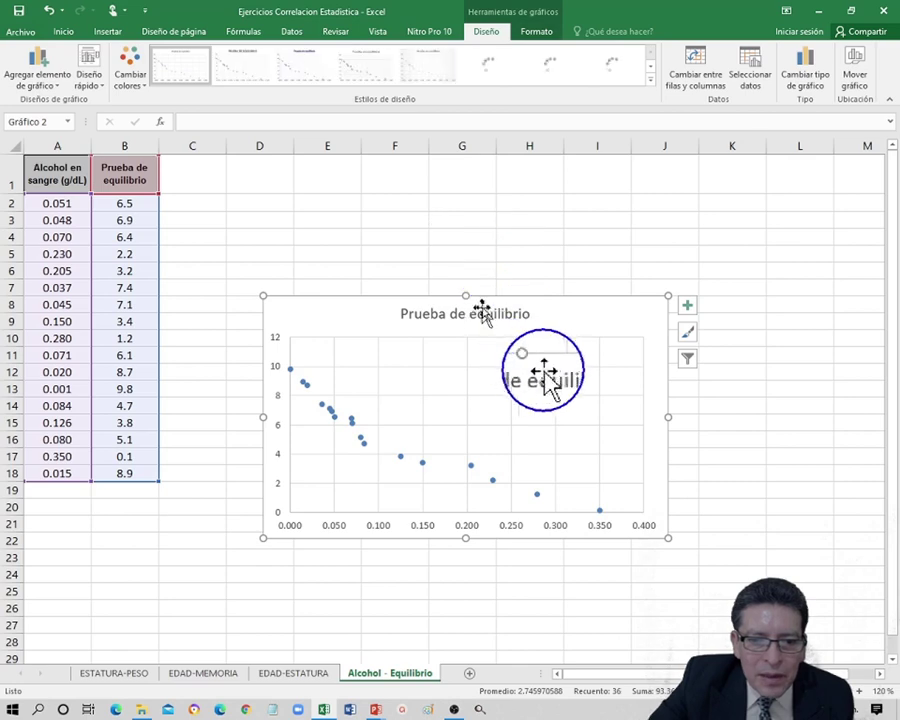
Move the scatter chart up beside the data and enlarge it to reach about column L, row 19.
{"action": "left_click", "coordinate": [514, 296]}
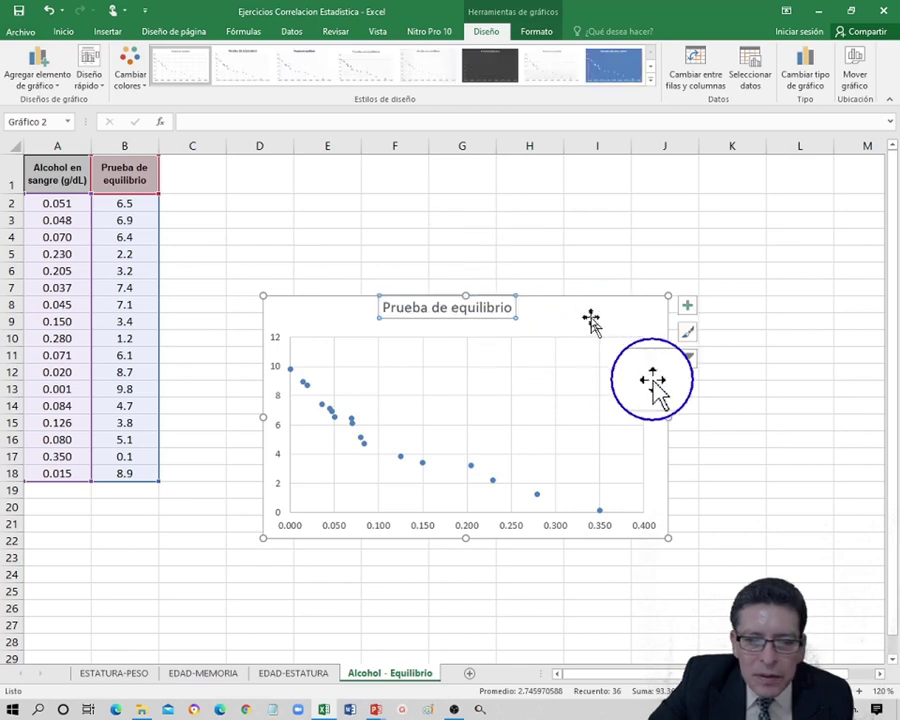
{"action": "left_click_drag", "start_coordinate": [588, 316], "coordinate": [670, 210]}
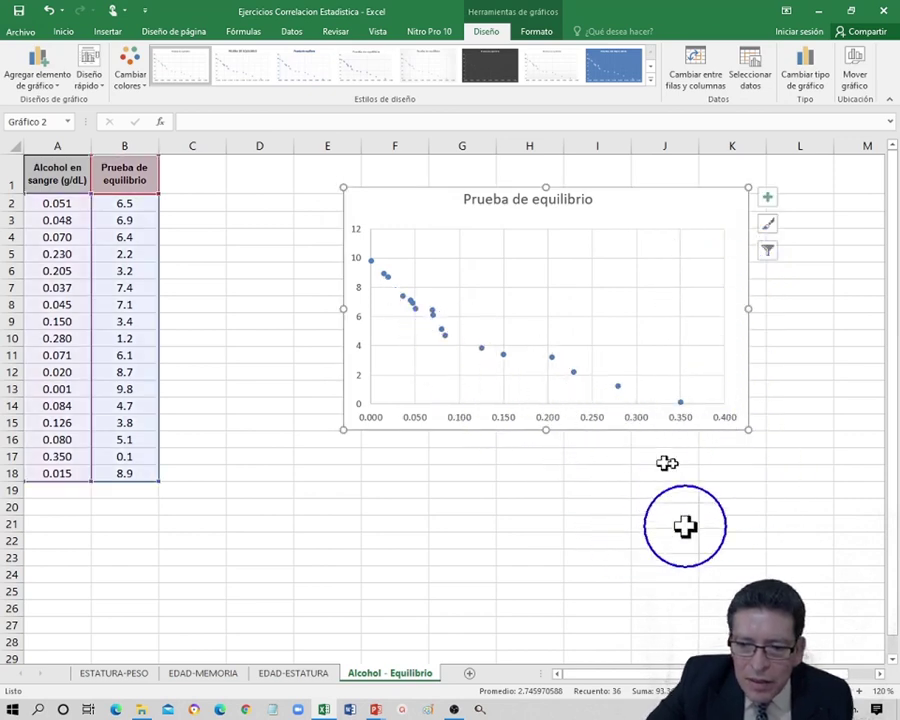
{"action": "left_click_drag", "start_coordinate": [748, 430], "coordinate": [843, 495]}
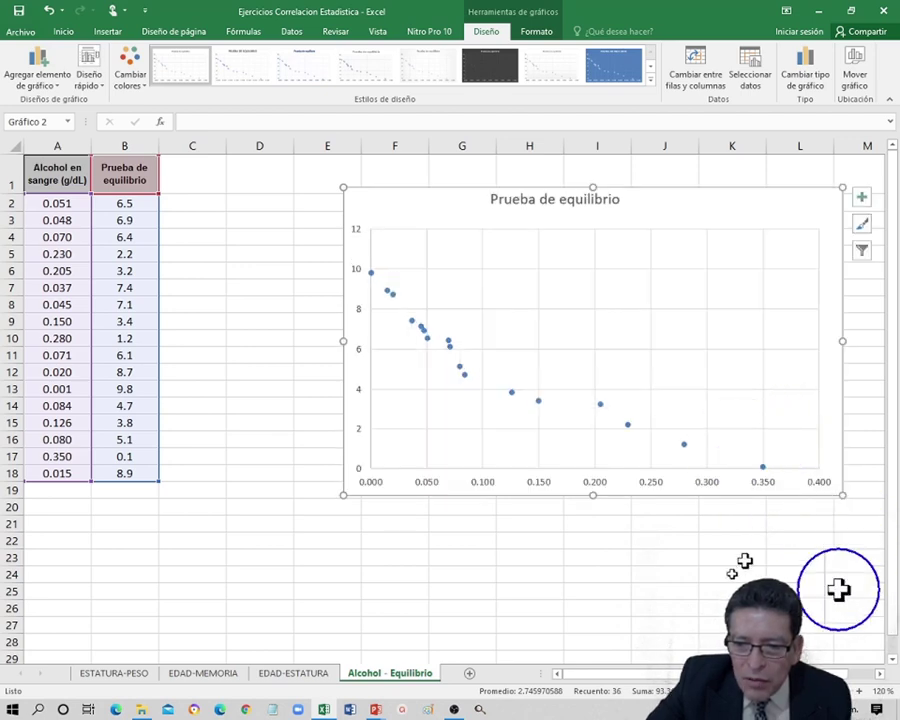
Add a linear trendline with its equation to the scatter points and place the equation label above the line's lower end.
{"action": "left_click", "coordinate": [425, 333]}
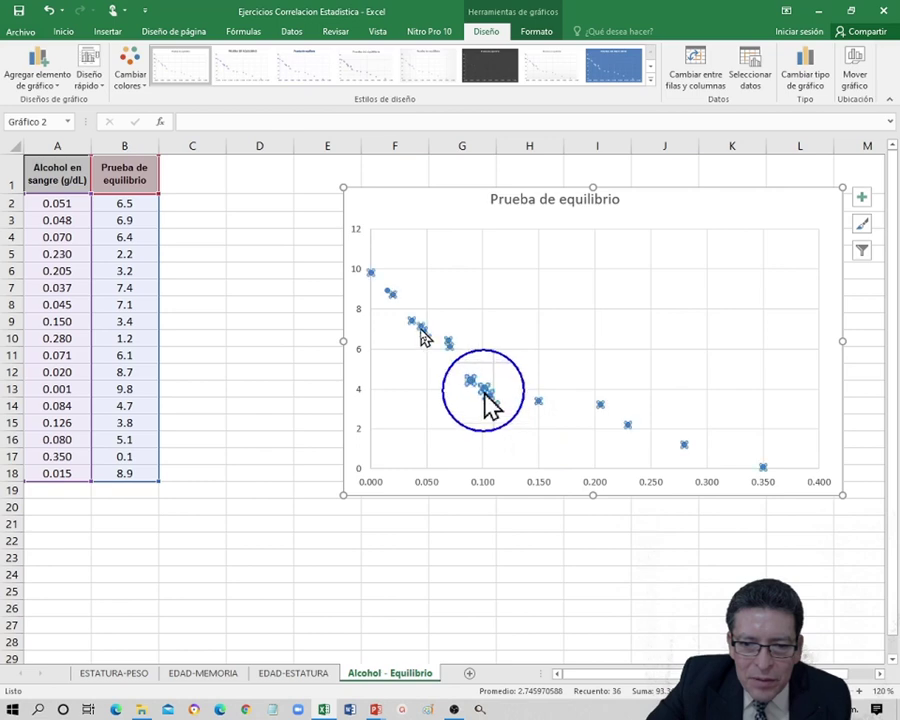
{"action": "right_click", "coordinate": [425, 333]}
{"action": "left_click", "coordinate": [551, 442]}
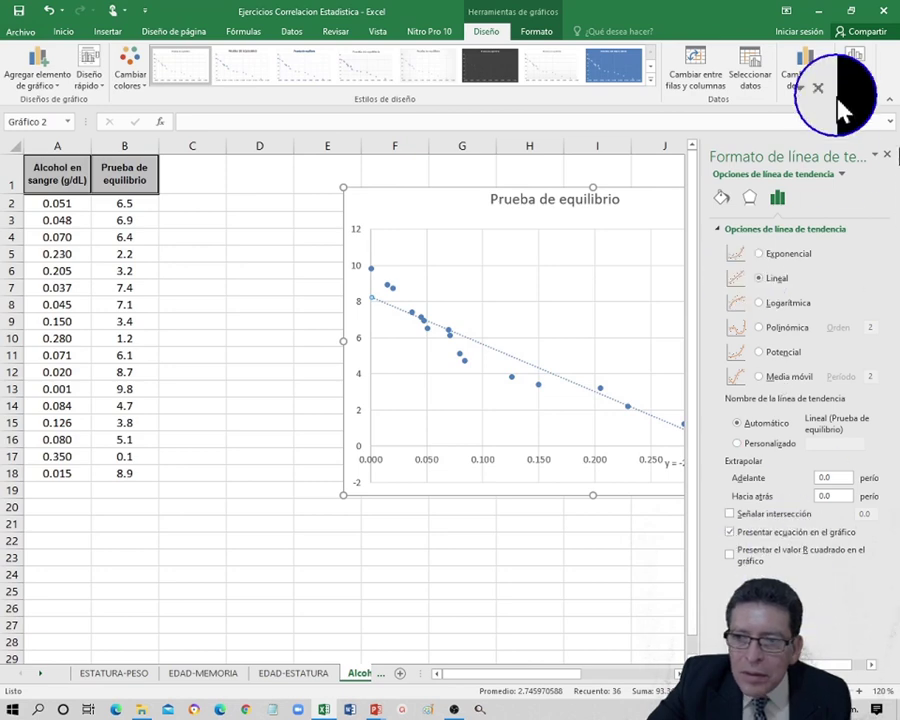
{"action": "left_click", "coordinate": [886, 156]}
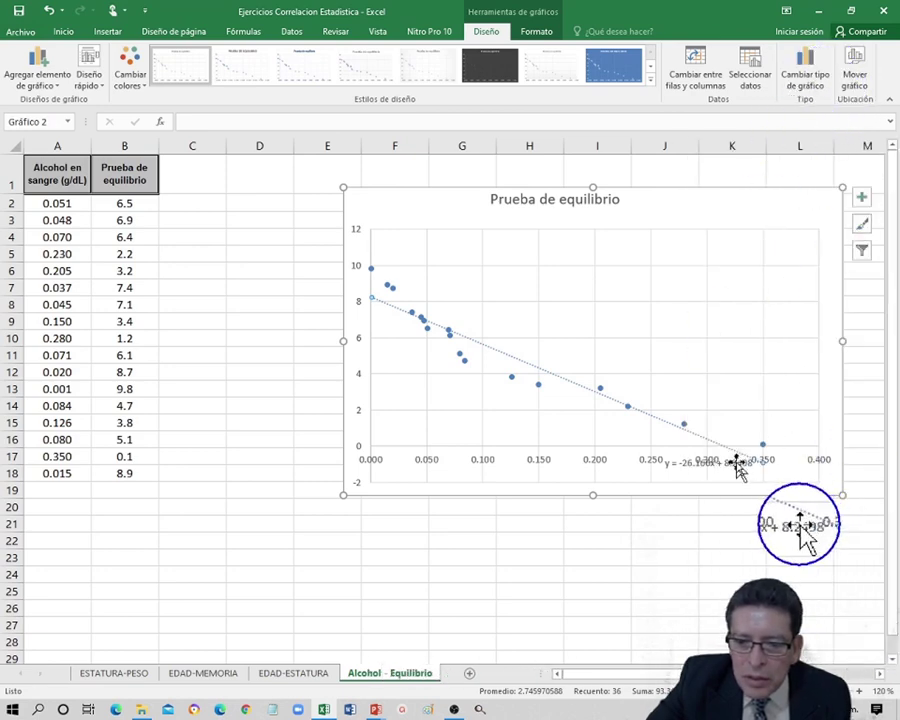
{"action": "left_click_drag", "start_coordinate": [737, 465], "coordinate": [750, 389]}
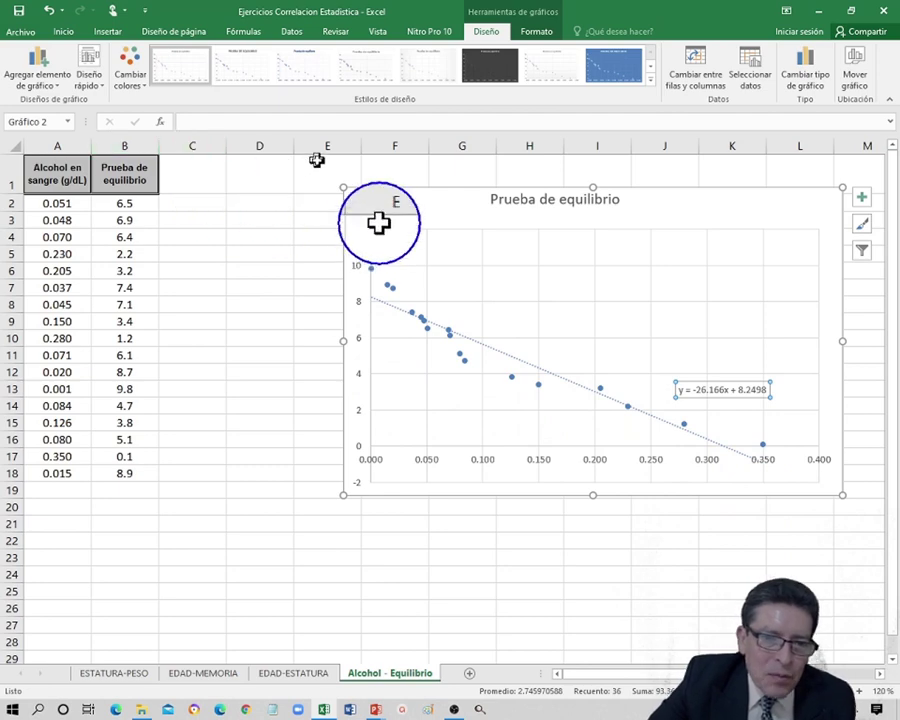
Narrow column C and shift the chart clear of columns D and E.
{"action": "left_click_drag", "start_coordinate": [224, 148], "coordinate": [188, 155]}
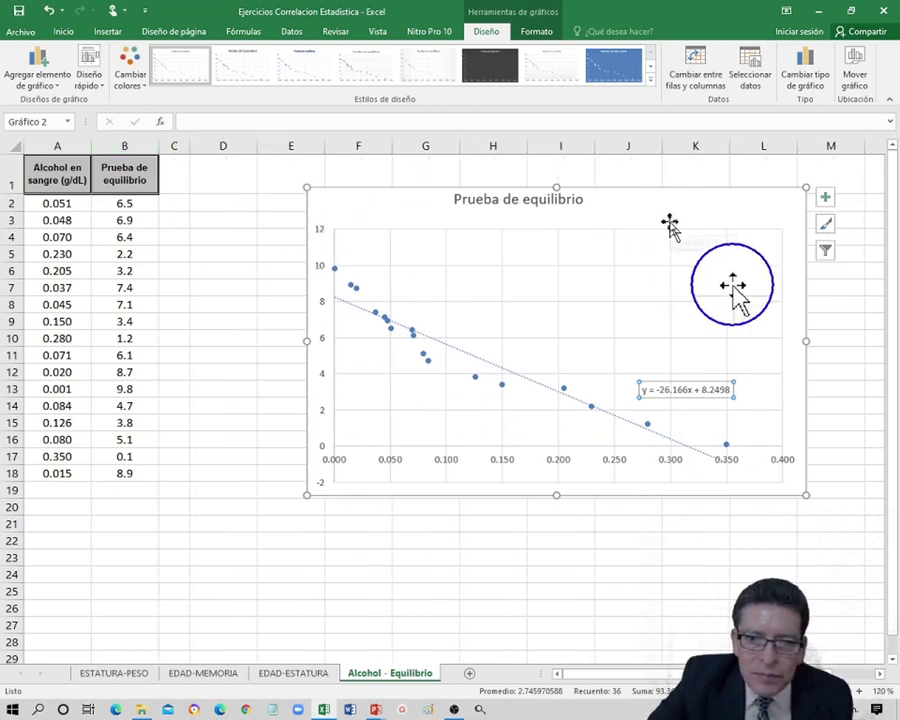
{"action": "left_click_drag", "start_coordinate": [672, 218], "coordinate": [705, 228]}
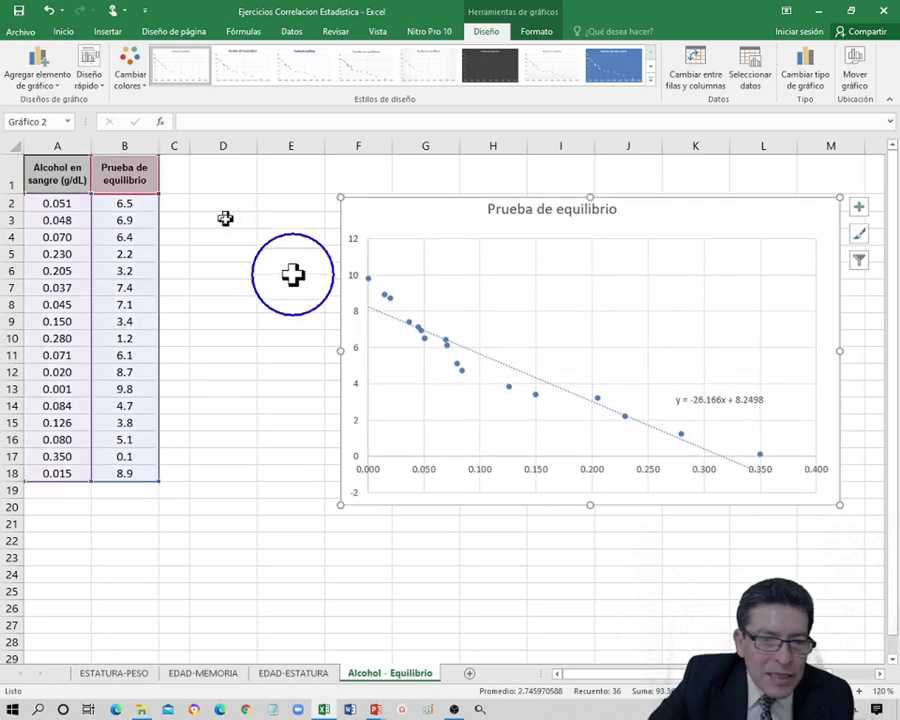
Label D3 Covarianza and calculate the covariance of columns A and B in E3 with =covar(A:A,B:B).
{"action": "left_click", "coordinate": [224, 219]}
{"action": "type", "text": "Cov"}
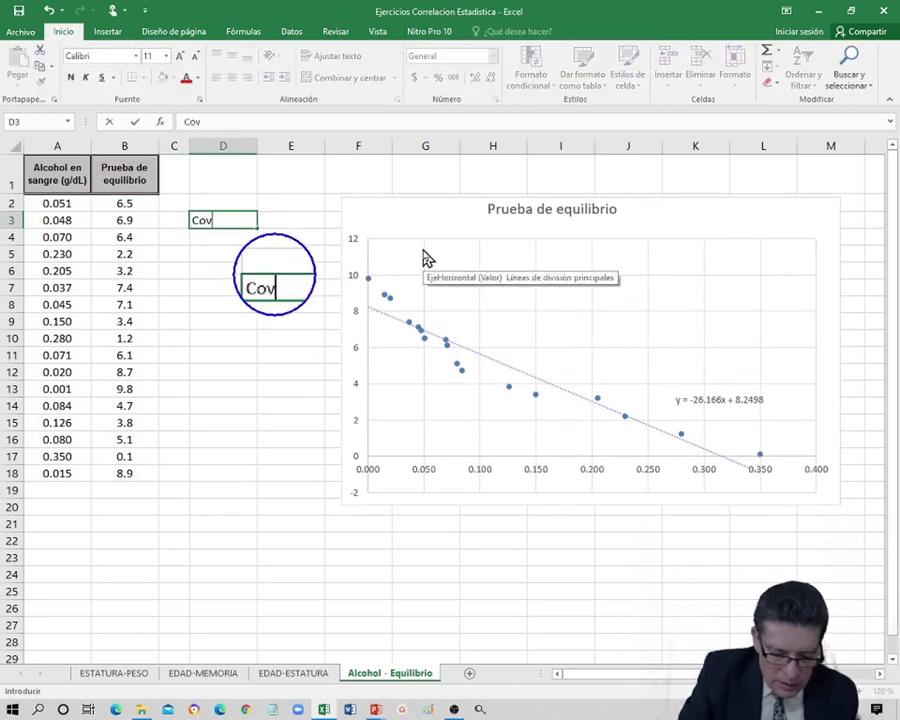
{"action": "type", "text": "arianza"}
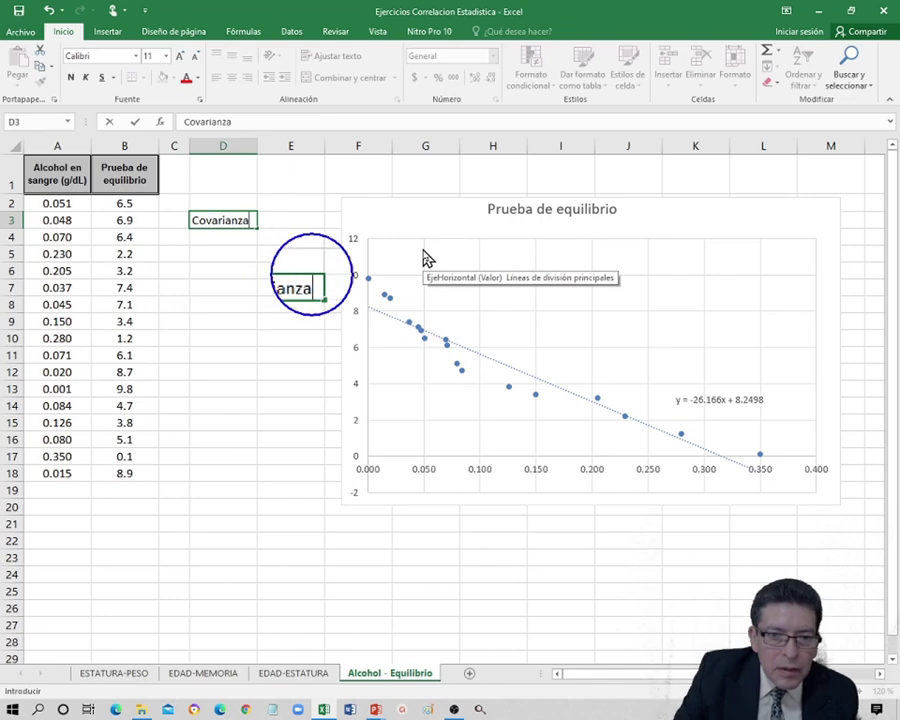
{"action": "key", "text": "Tab"}
{"action": "type", "text": "=covar("}
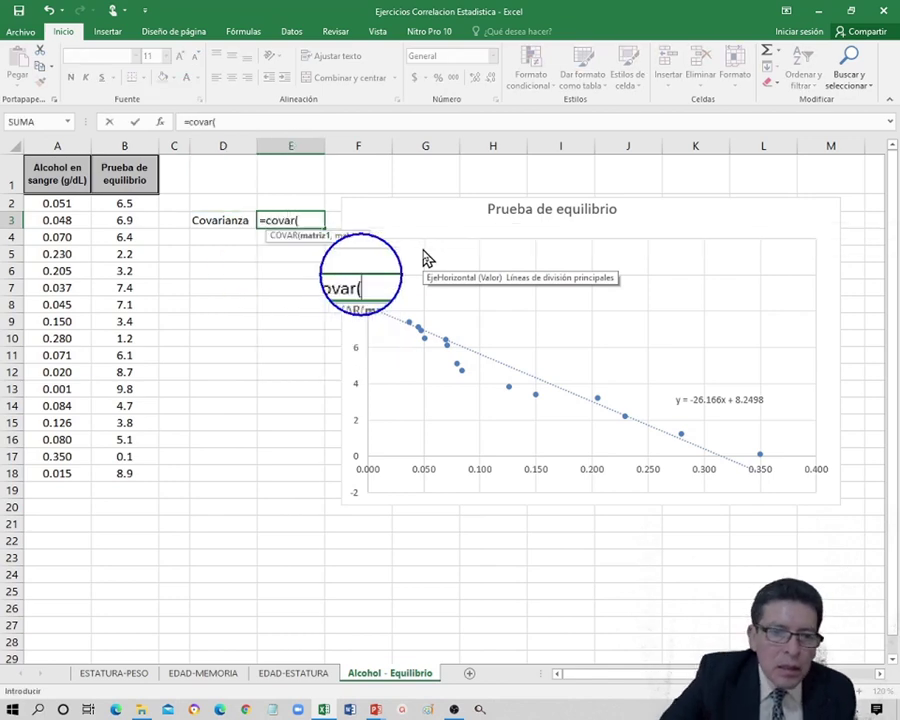
{"action": "left_click", "coordinate": [56, 146]}
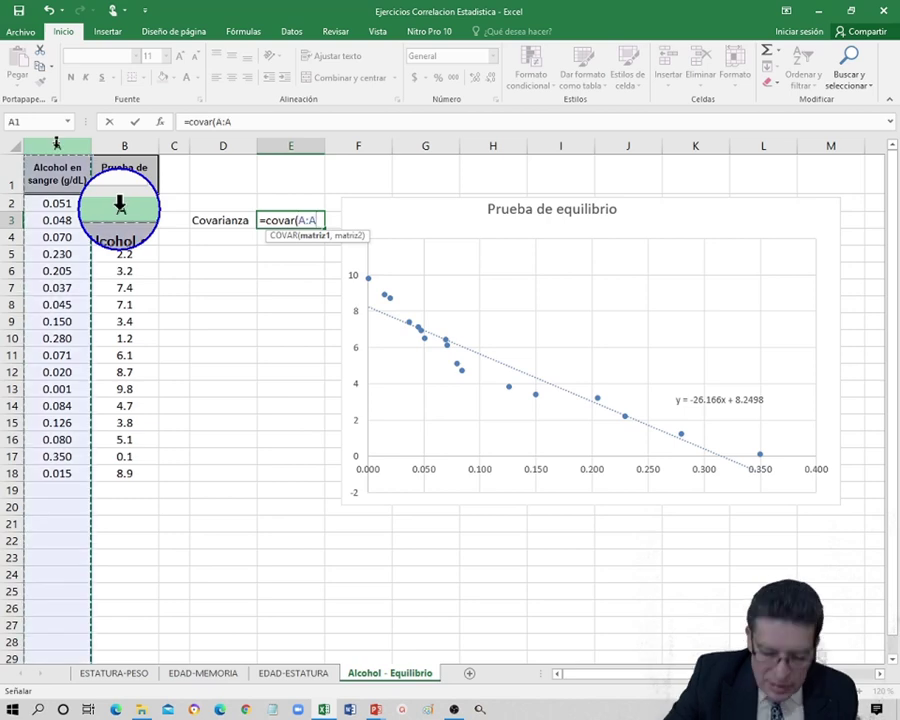
{"action": "type", "text": ","}
{"action": "left_click", "coordinate": [125, 146]}
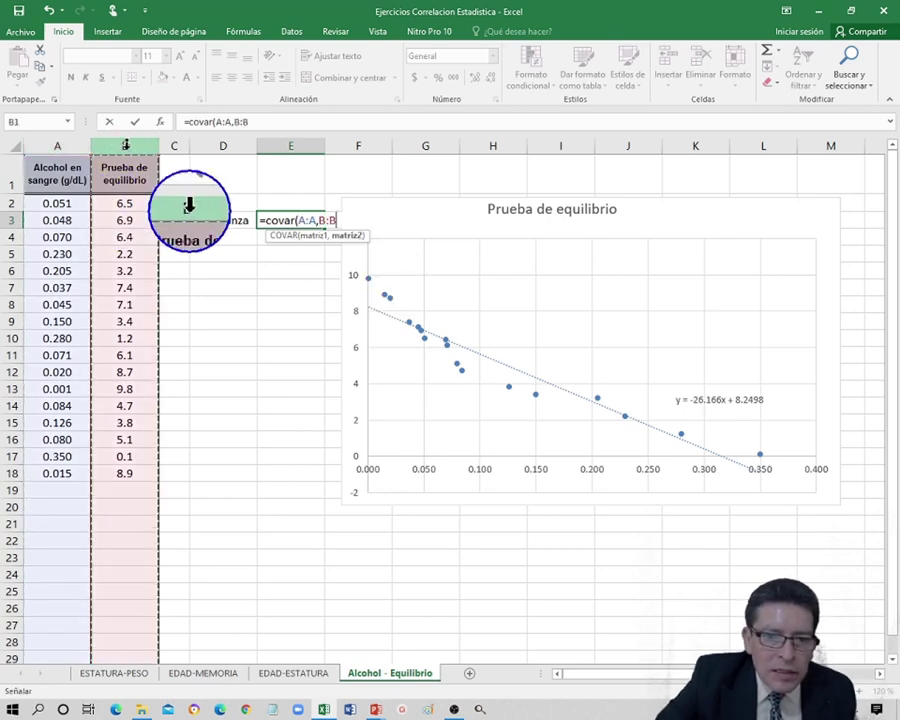
{"action": "type", "text": ")"}
{"action": "key", "text": "Return"}
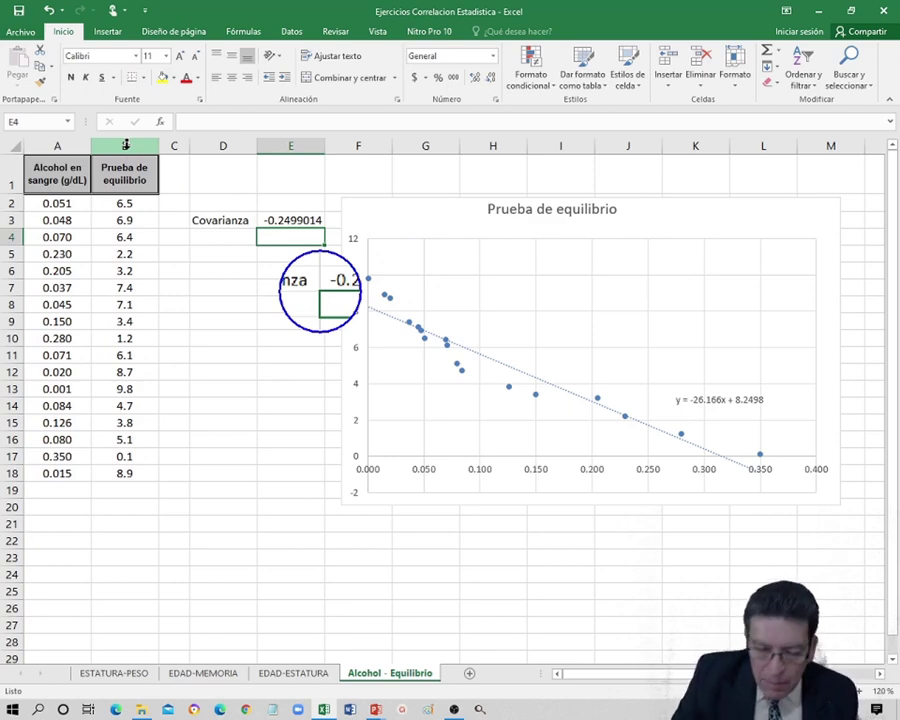
Label D4 Correlación and calculate the correlation coefficient in E4 with =COEF.DE.CORREL(A:A,B:B).
{"action": "key", "text": "Left"}
{"action": "type", "text": "Corr"}
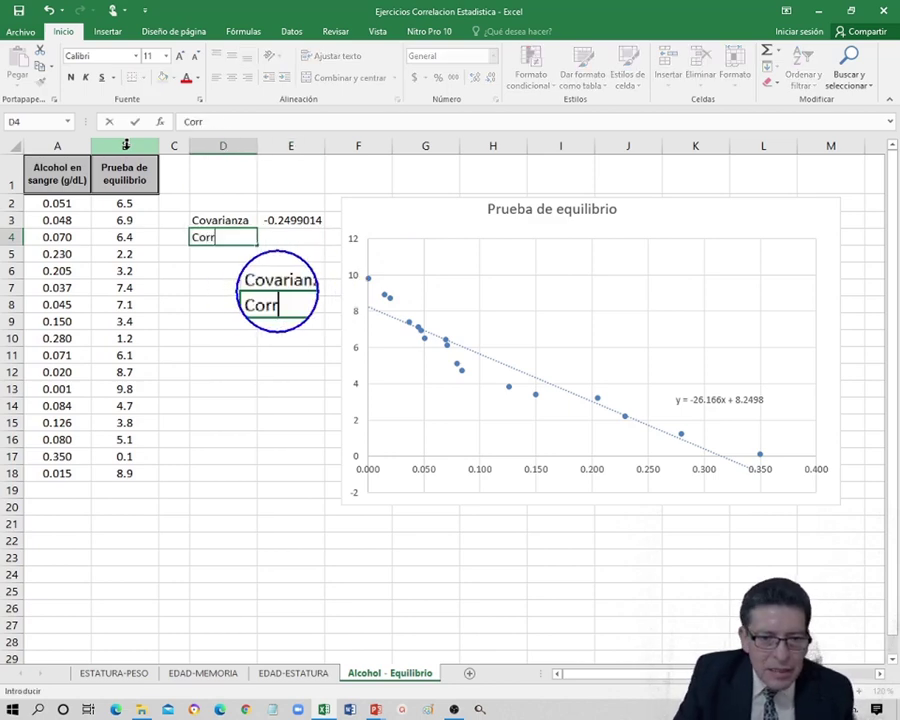
{"action": "type", "text": "elaci"}
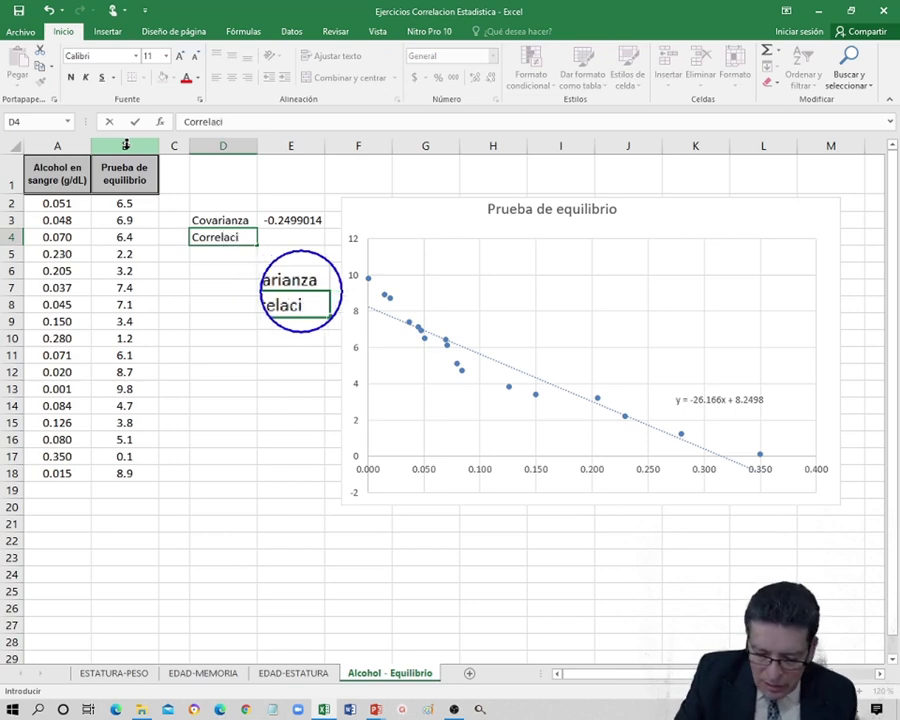
{"action": "type", "text": "ón"}
{"action": "key", "text": "Tab"}
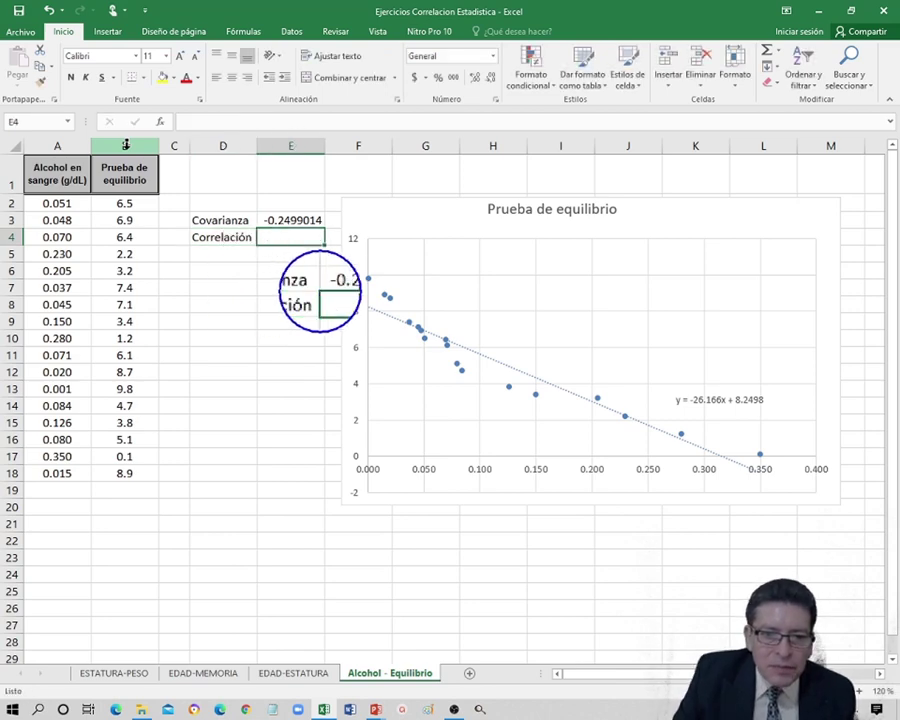
{"action": "type", "text": "="}
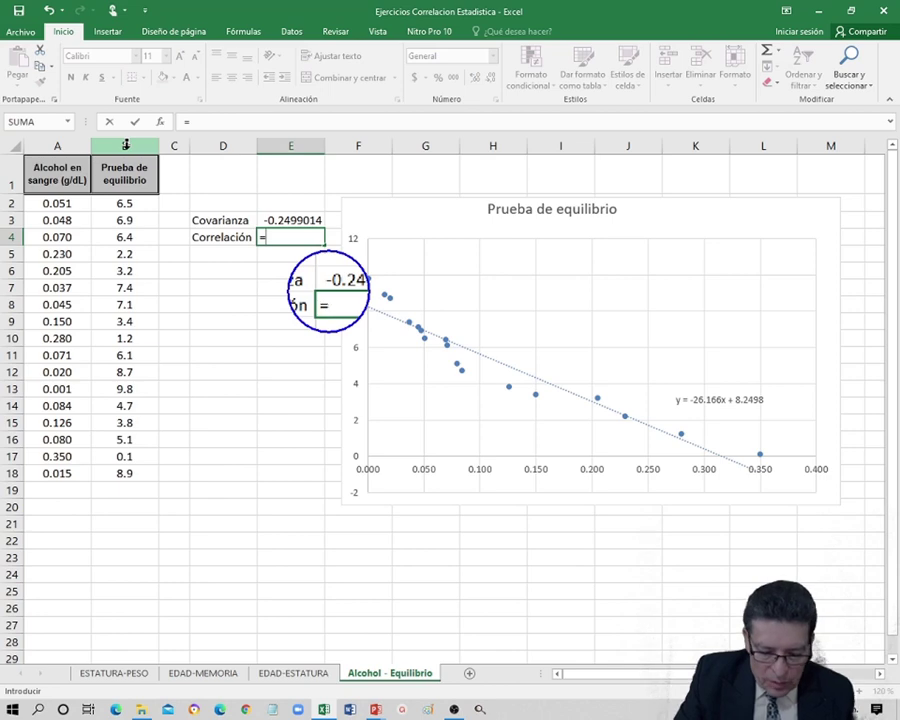
{"action": "type", "text": "coef"}
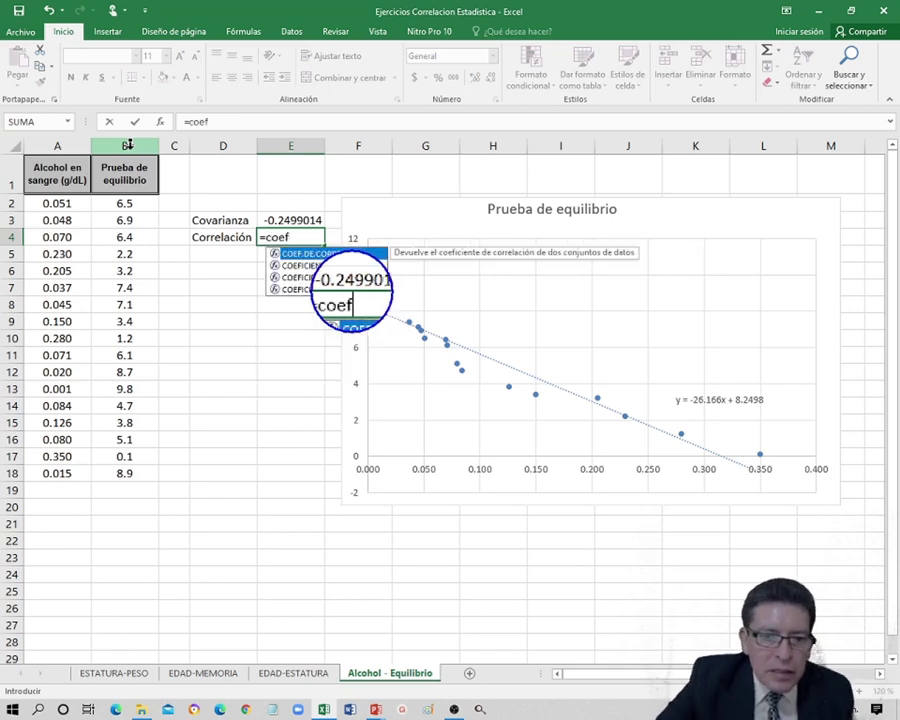
{"action": "double_click", "coordinate": [305, 254]}
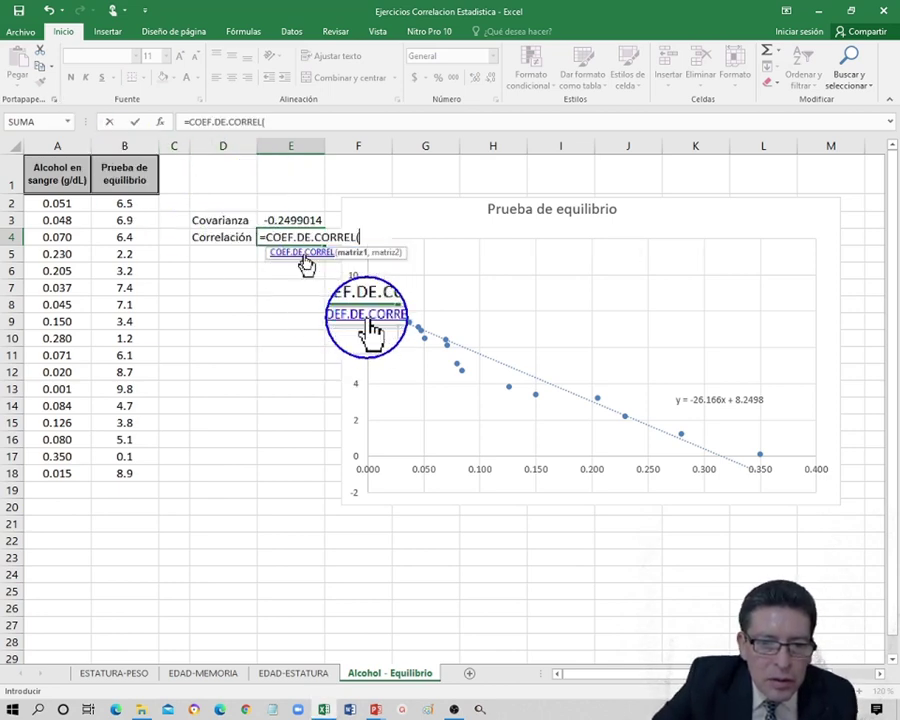
{"action": "left_click", "coordinate": [50, 147]}
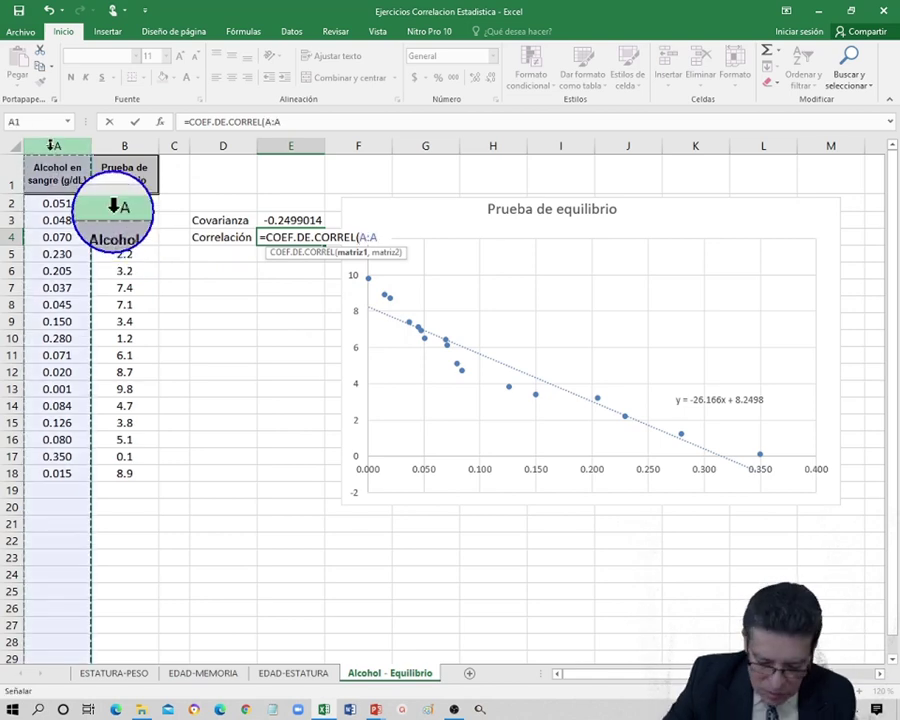
{"action": "type", "text": ","}
{"action": "left_click", "coordinate": [122, 146]}
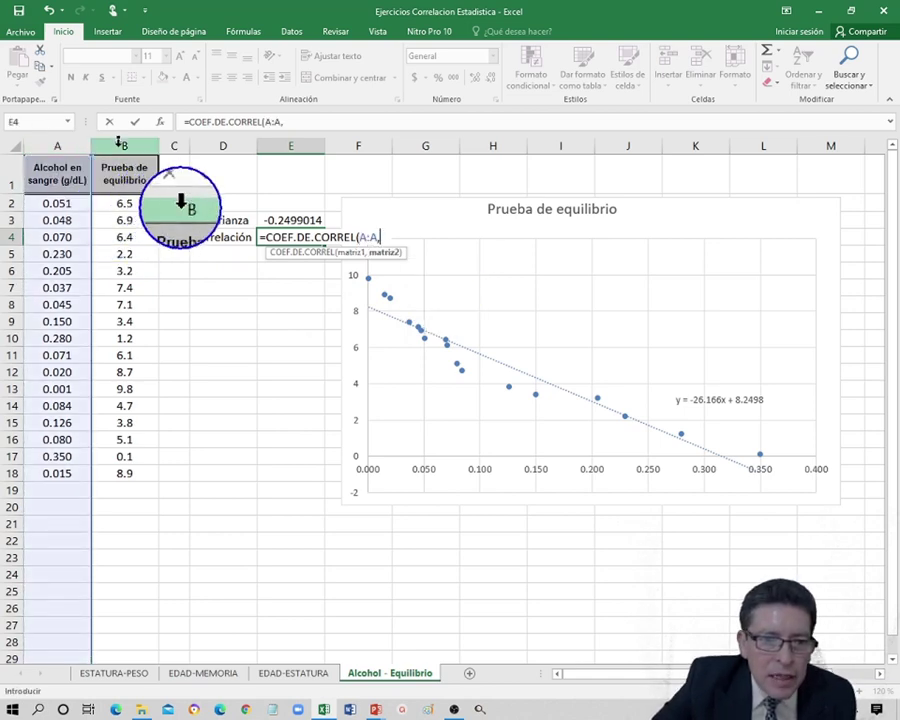
{"action": "key", "text": "Return"}
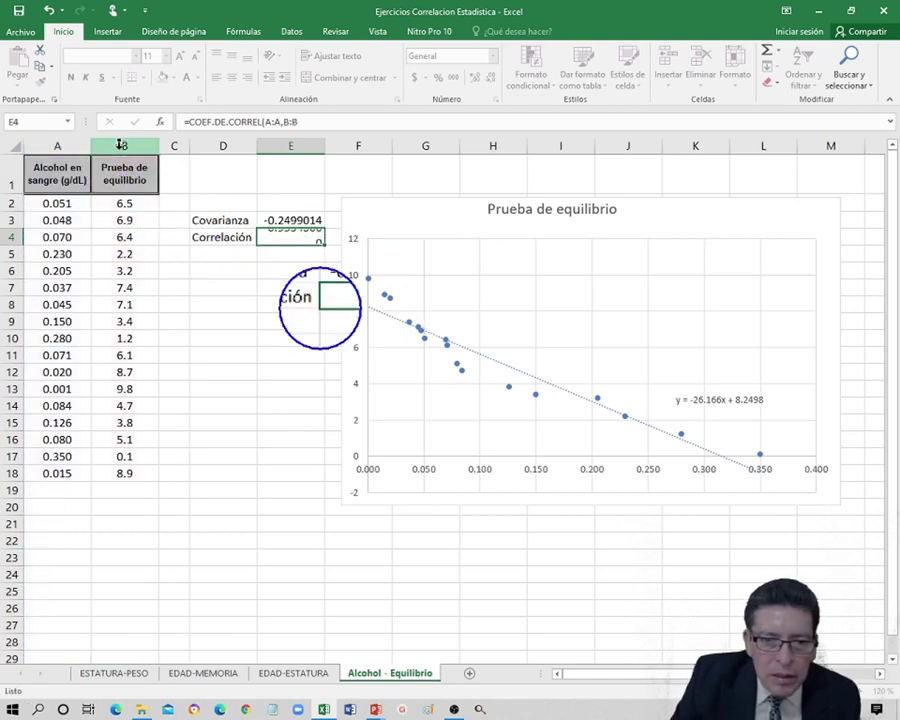